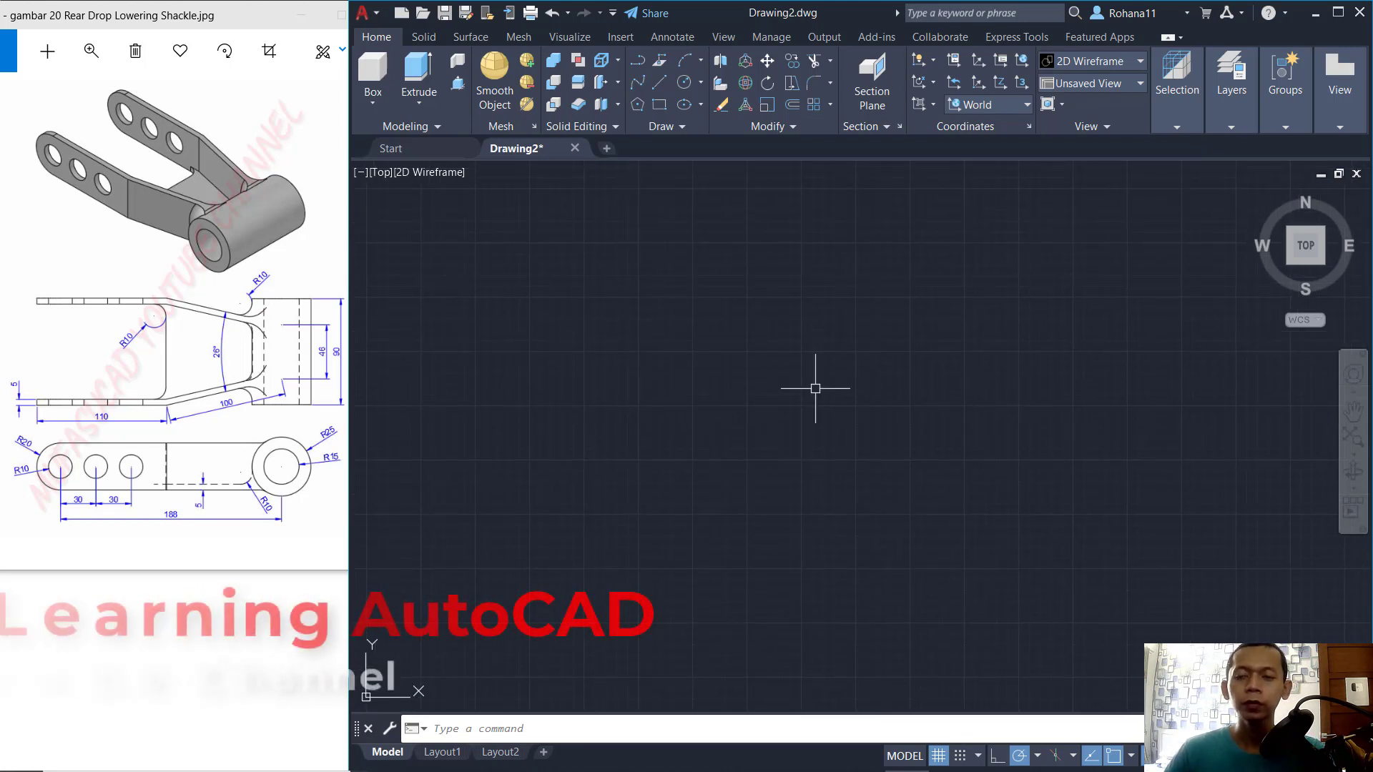
Draw a horizontal line 46 units long as the narrow top edge of the shackle outline.
{"action": "middle_click_drag", "start_coordinate": [828, 395], "coordinate": [828, 393]}
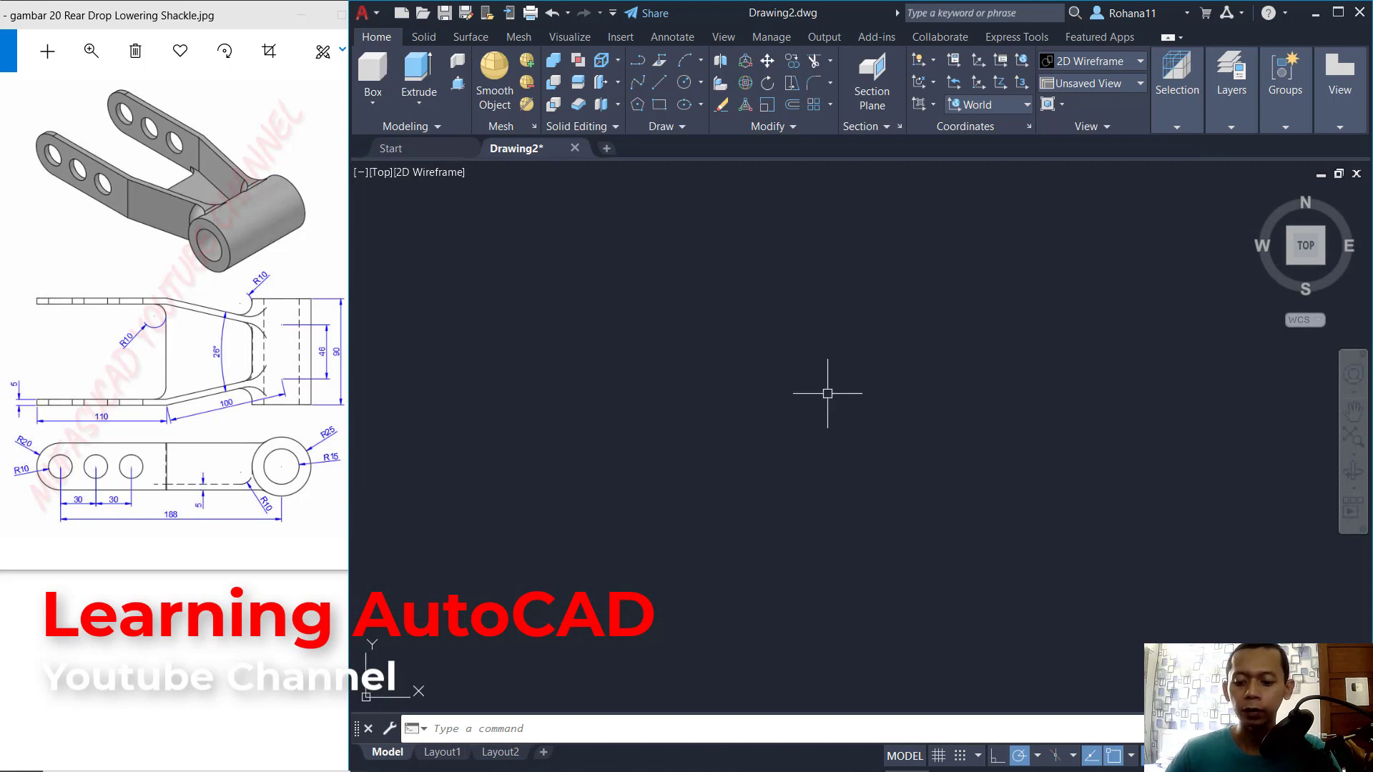
{"action": "type", "text": "l"}
{"action": "key", "text": "Return"}
{"action": "left_click", "coordinate": [745, 327]}
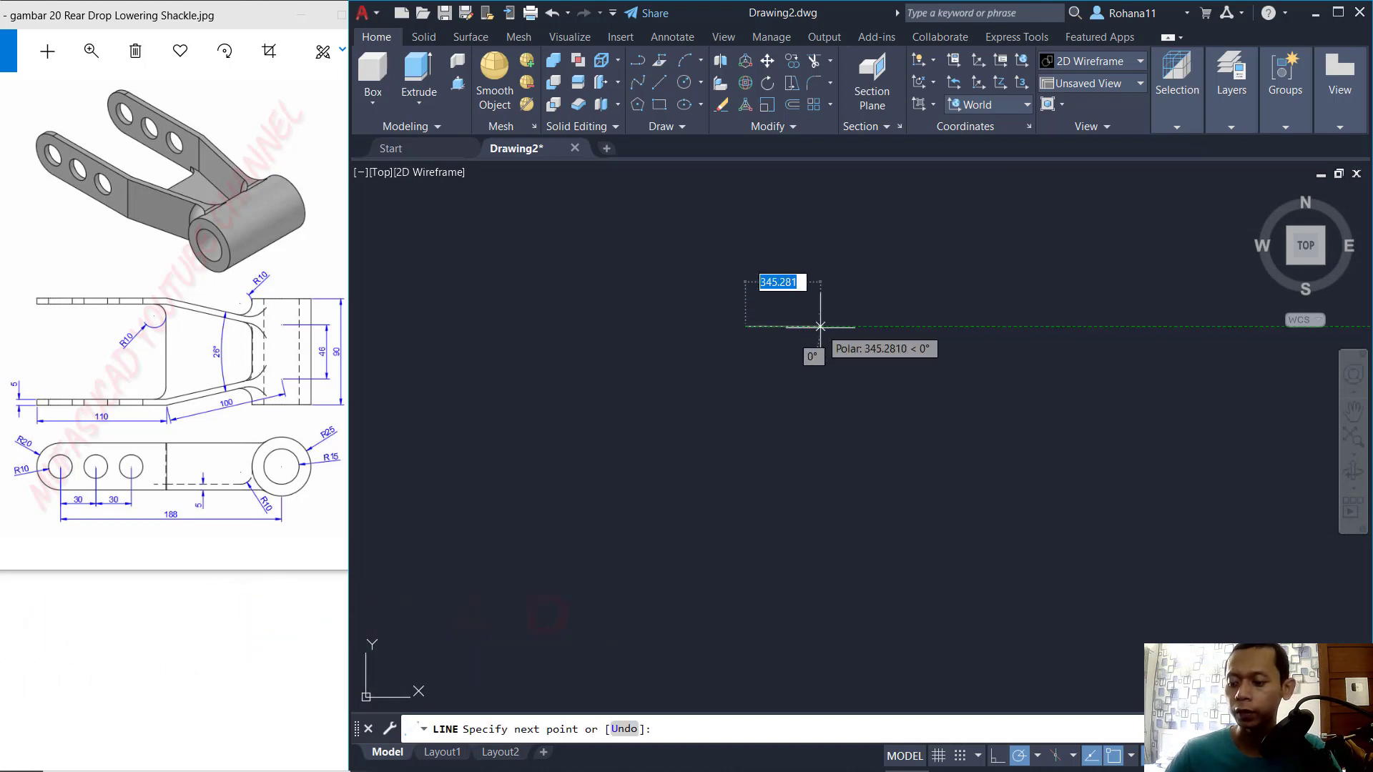
{"action": "type", "text": "46"}
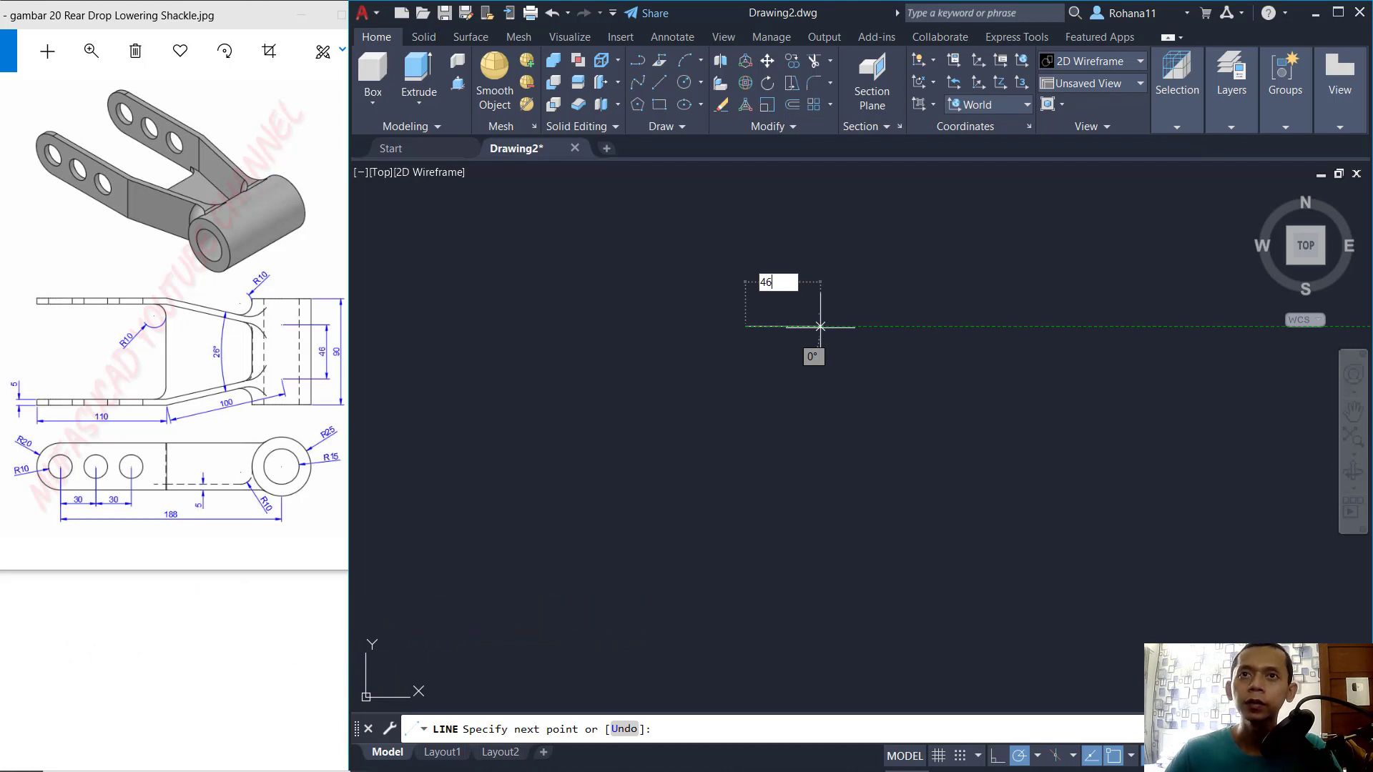
{"action": "key", "text": "Return"}
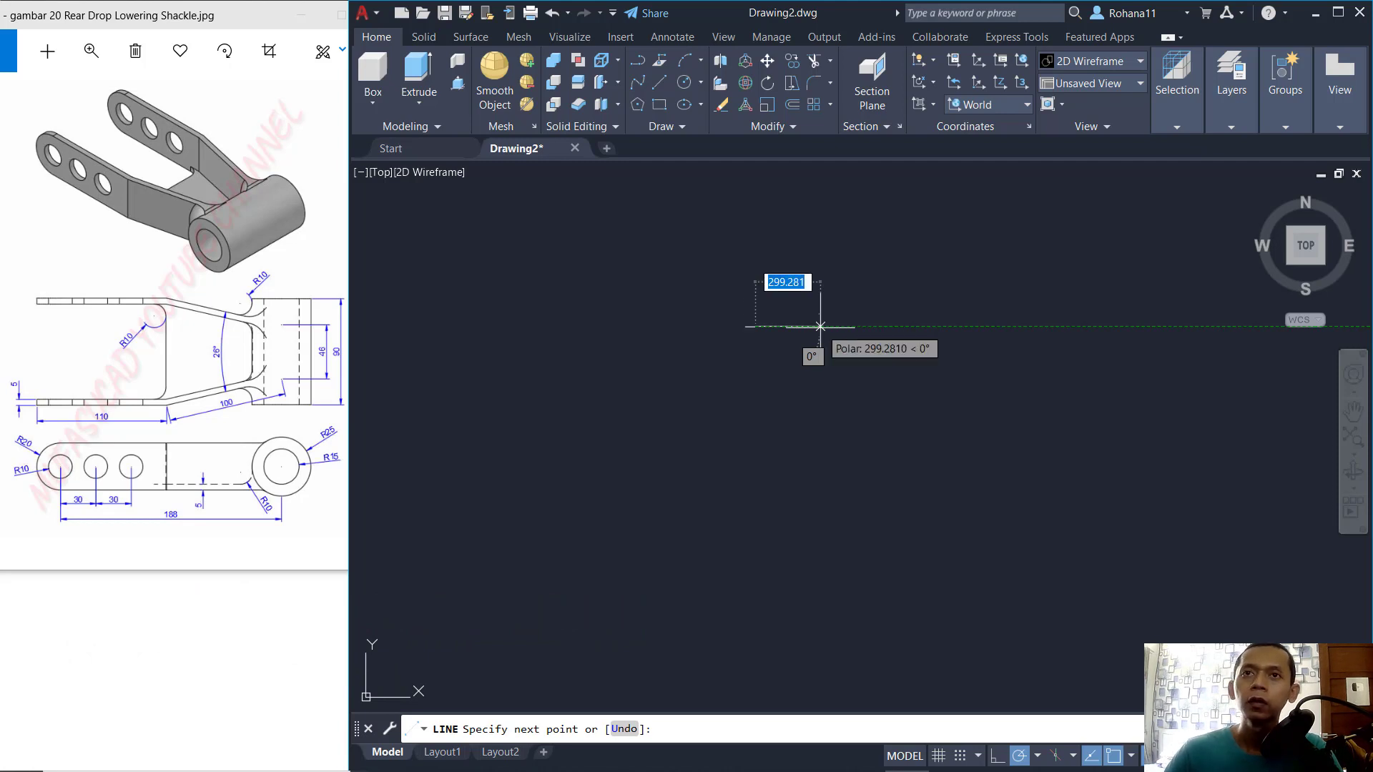
Continue the outline from the top edge's right end with a 100-unit segment sloping steeply down and outward.
{"action": "scroll", "coordinate": [755, 369], "scroll_direction": "up", "scroll_amount": 4}
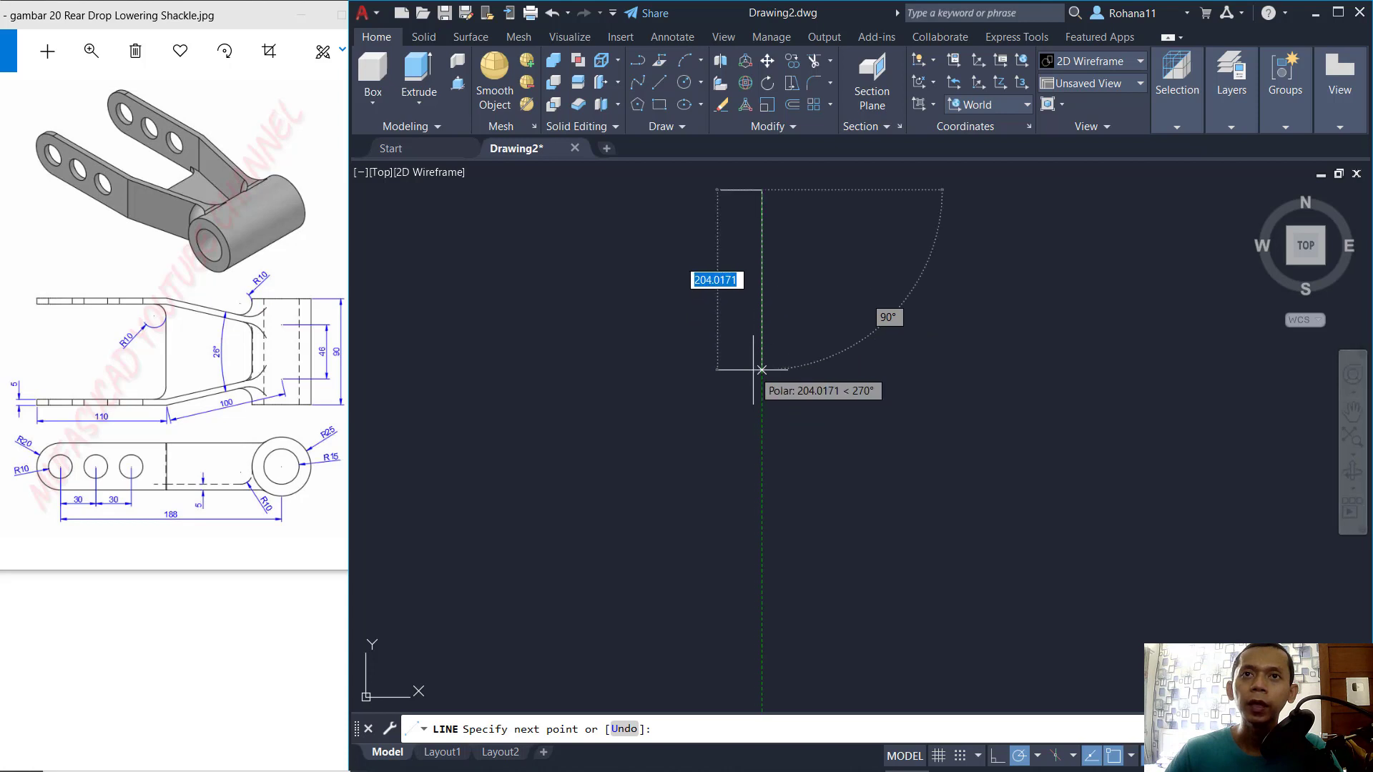
{"action": "scroll", "coordinate": [732, 382], "scroll_direction": "up", "scroll_amount": 4}
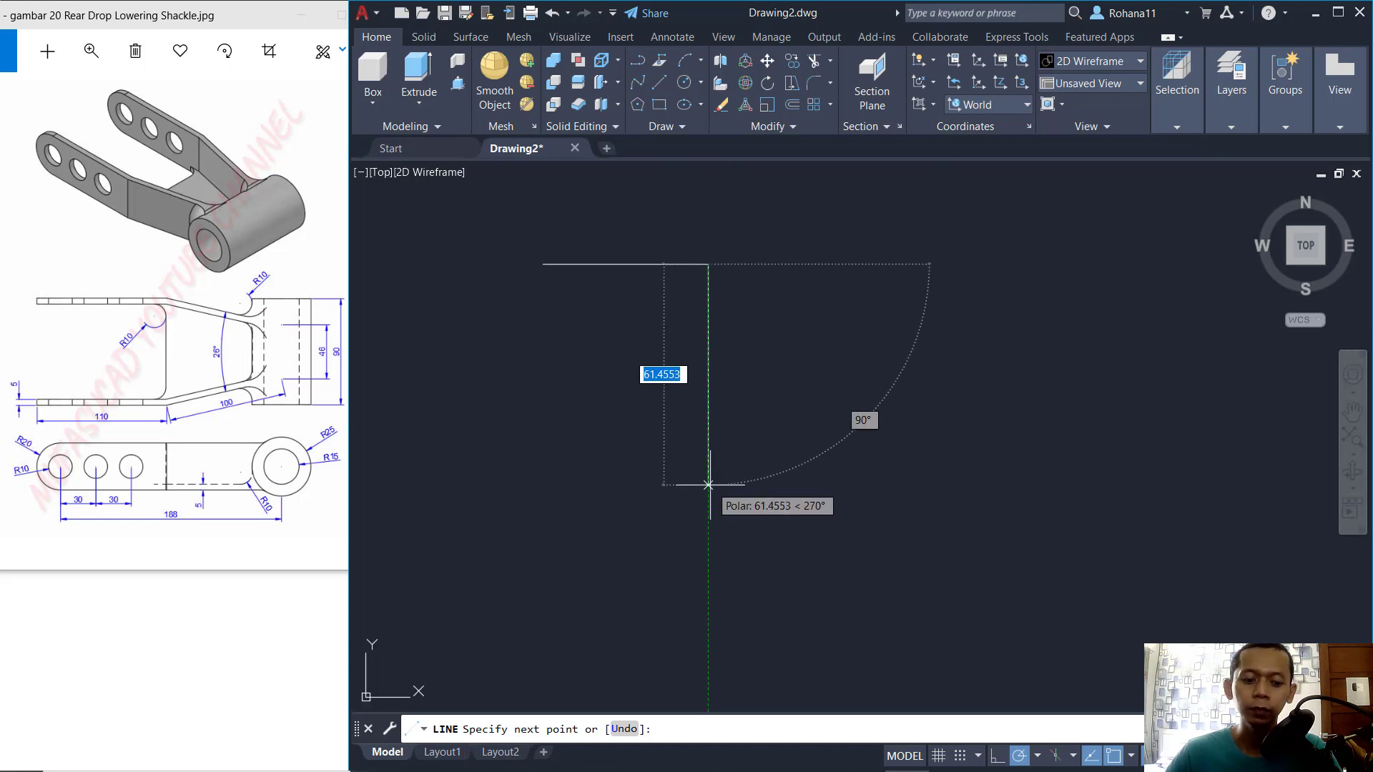
{"action": "type", "text": "100"}
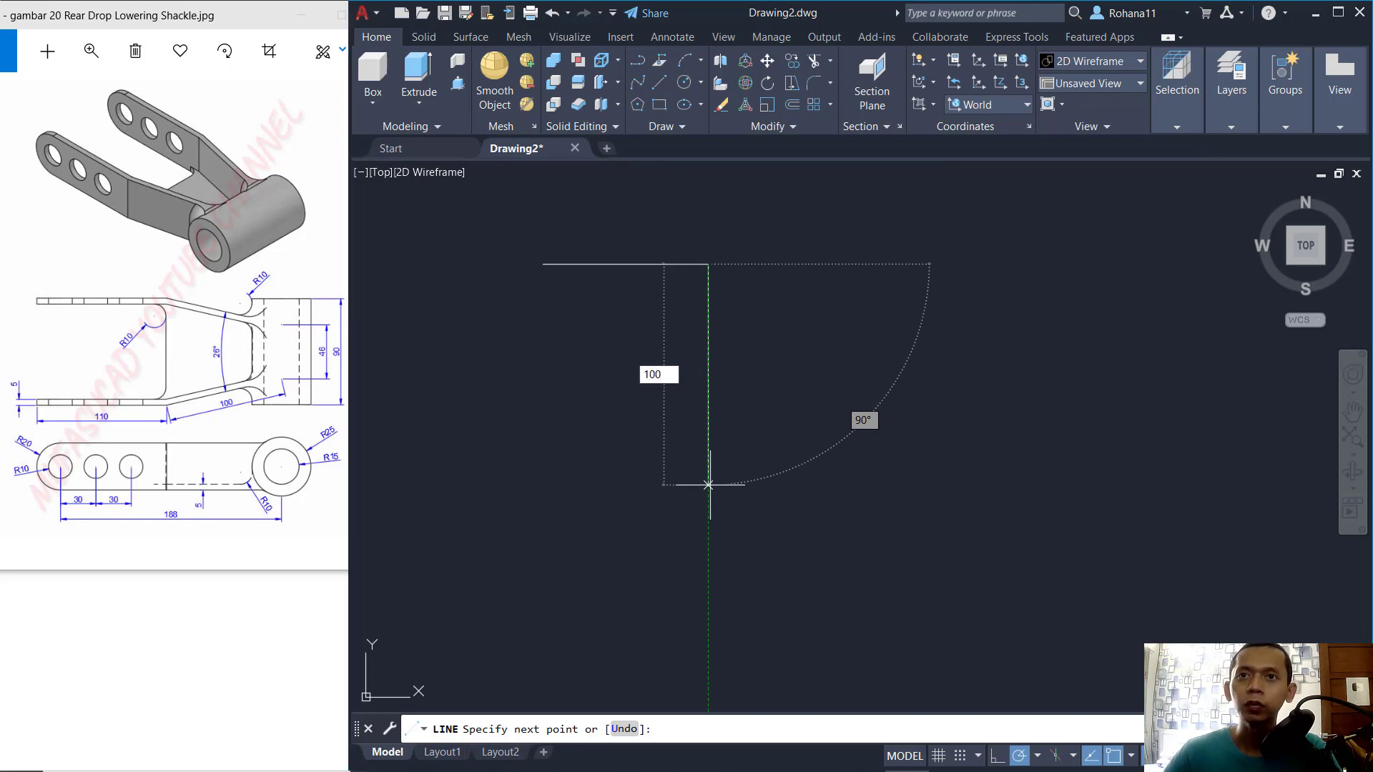
{"action": "key", "text": "Tab"}
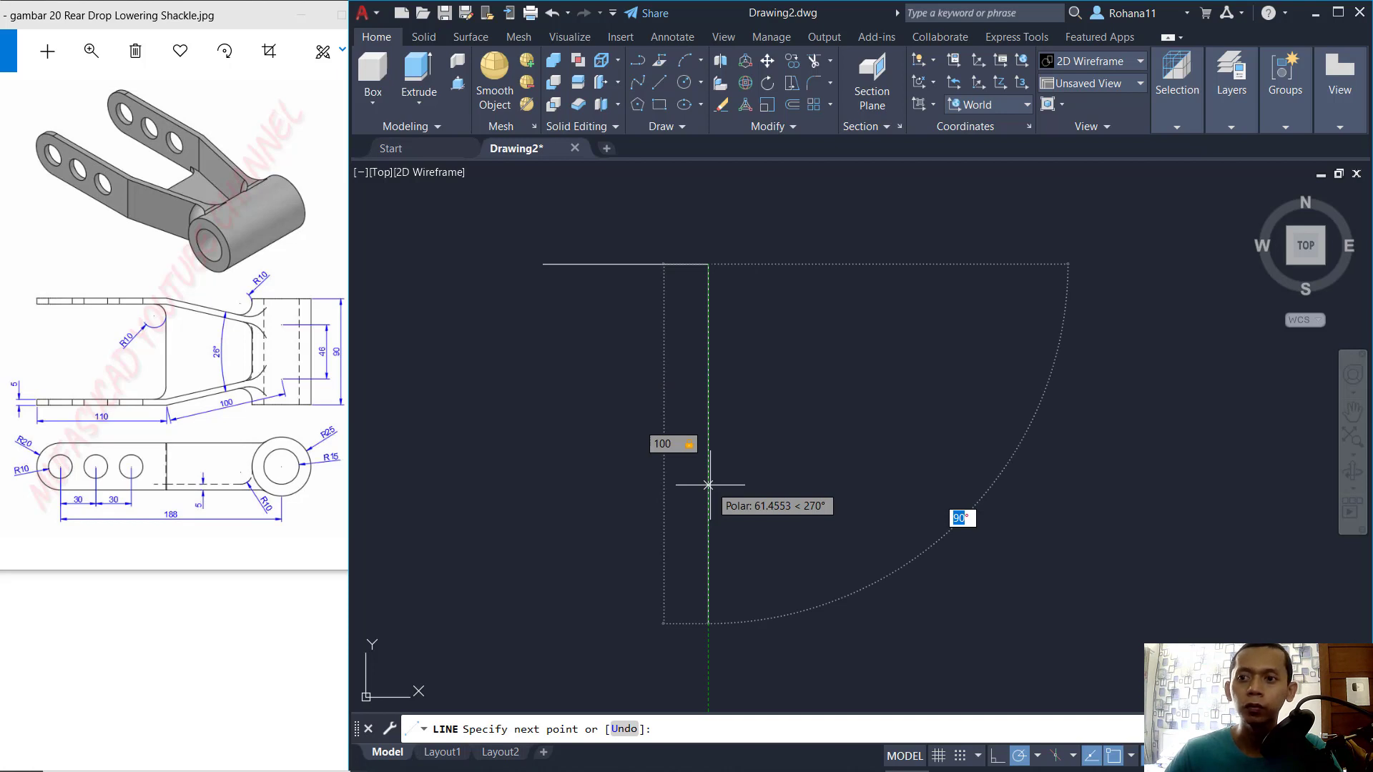
{"action": "type", "text": "7"}
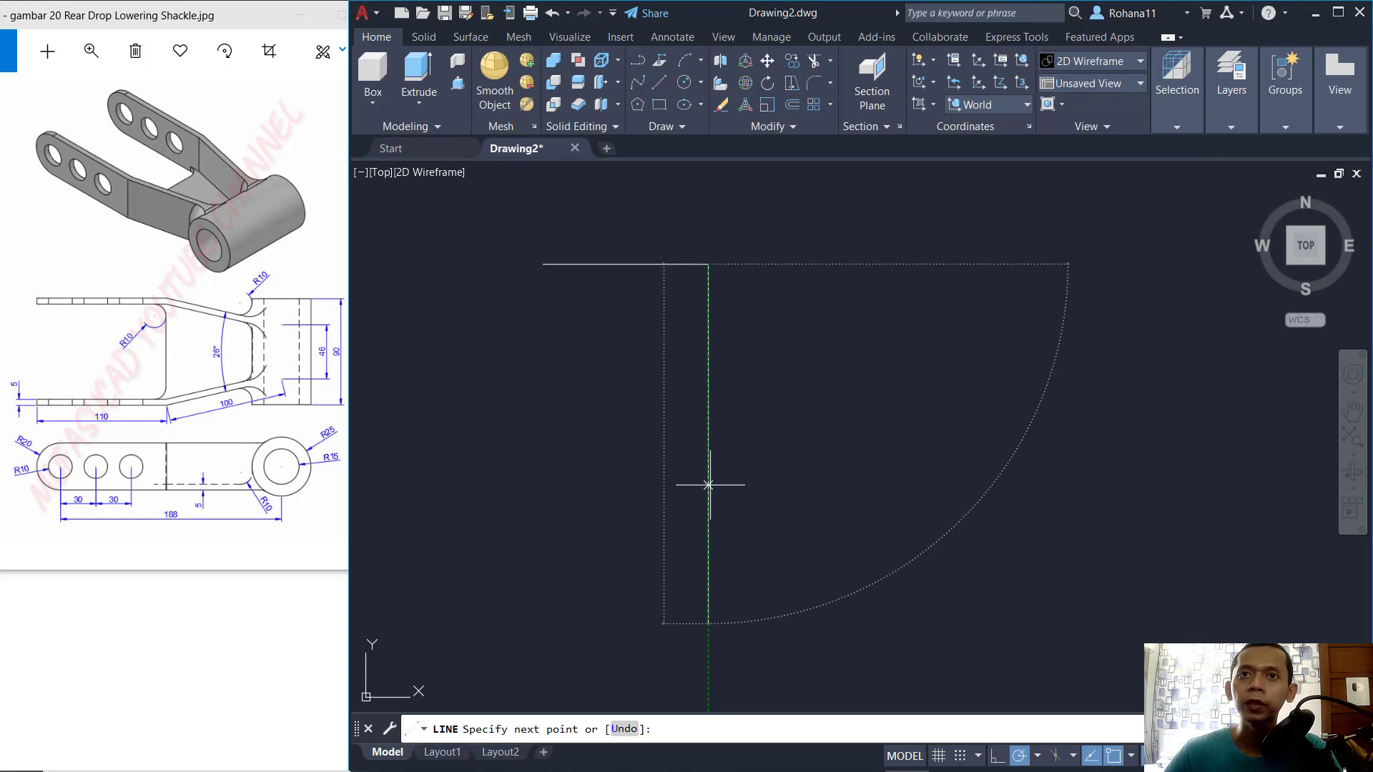
{"action": "key", "text": "Return"}
Continue the outline vertically downward 110 units from the sloped segment and finish the line.
{"action": "scroll", "coordinate": [843, 371], "scroll_direction": "down", "scroll_amount": 5}
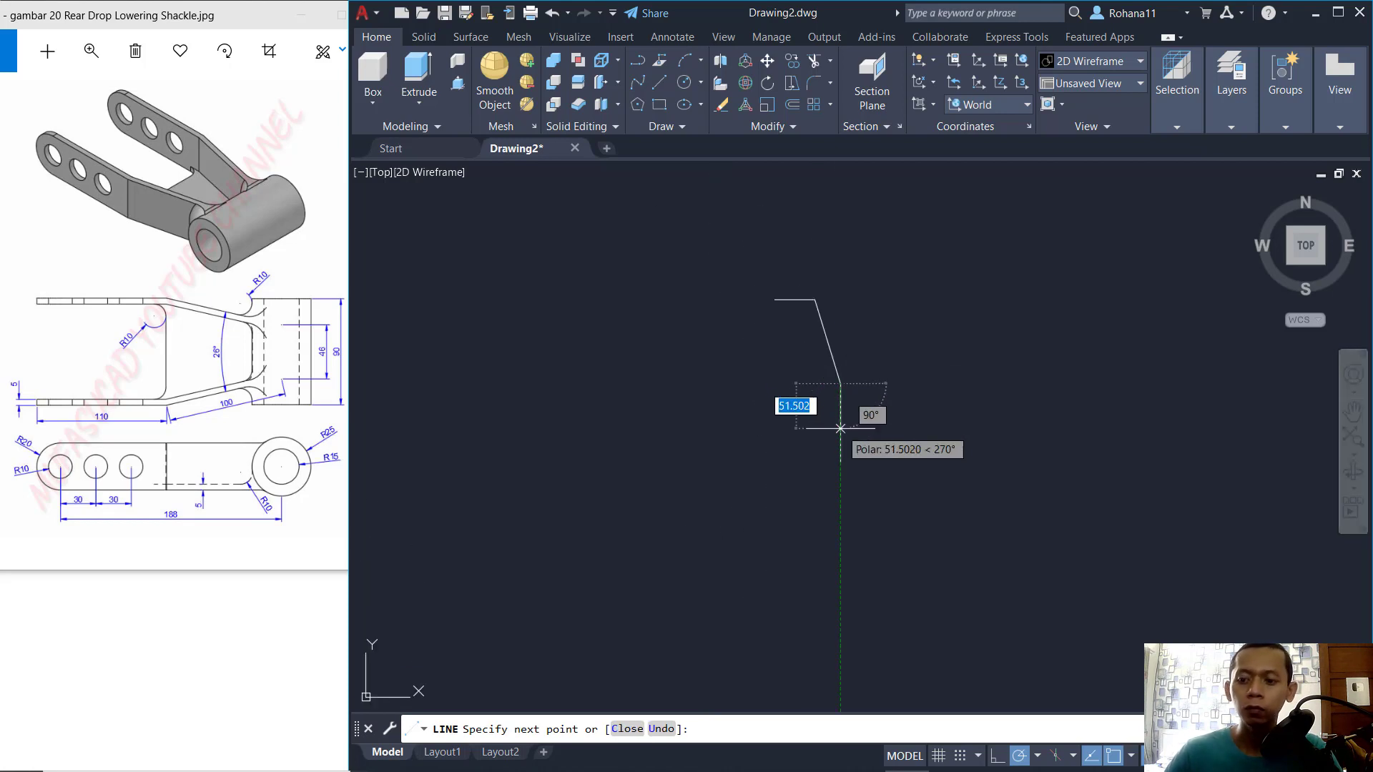
{"action": "type", "text": "110"}
{"action": "key", "text": "Return"}
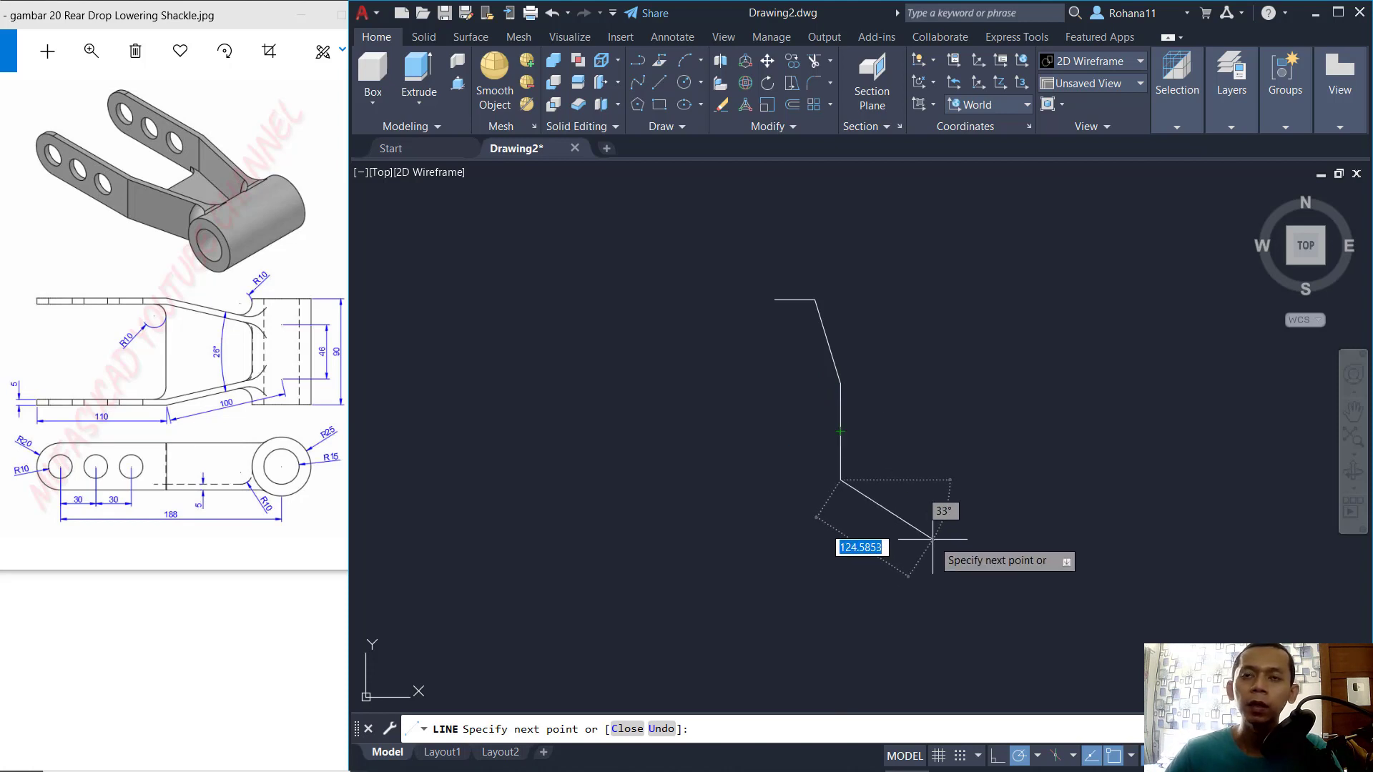
{"action": "key", "text": "Escape"}
{"action": "scroll", "coordinate": [818, 352], "scroll_direction": "up", "scroll_amount": 2}
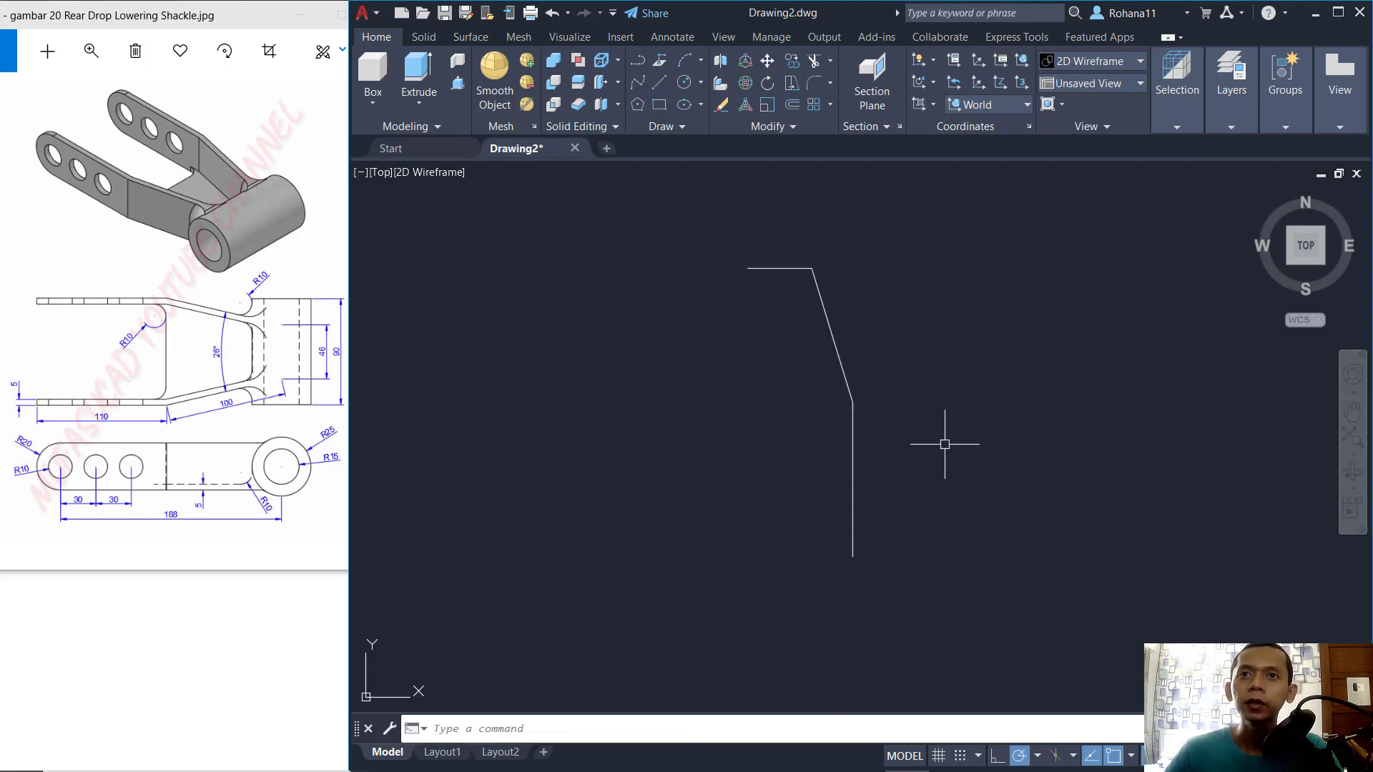
Mirror the sloped and vertical lines about the vertical axis through the top edge's midpoint, keeping the originals.
{"action": "middle_click_drag", "start_coordinate": [941, 450], "coordinate": [949, 478]}
{"action": "type", "text": "mi"}
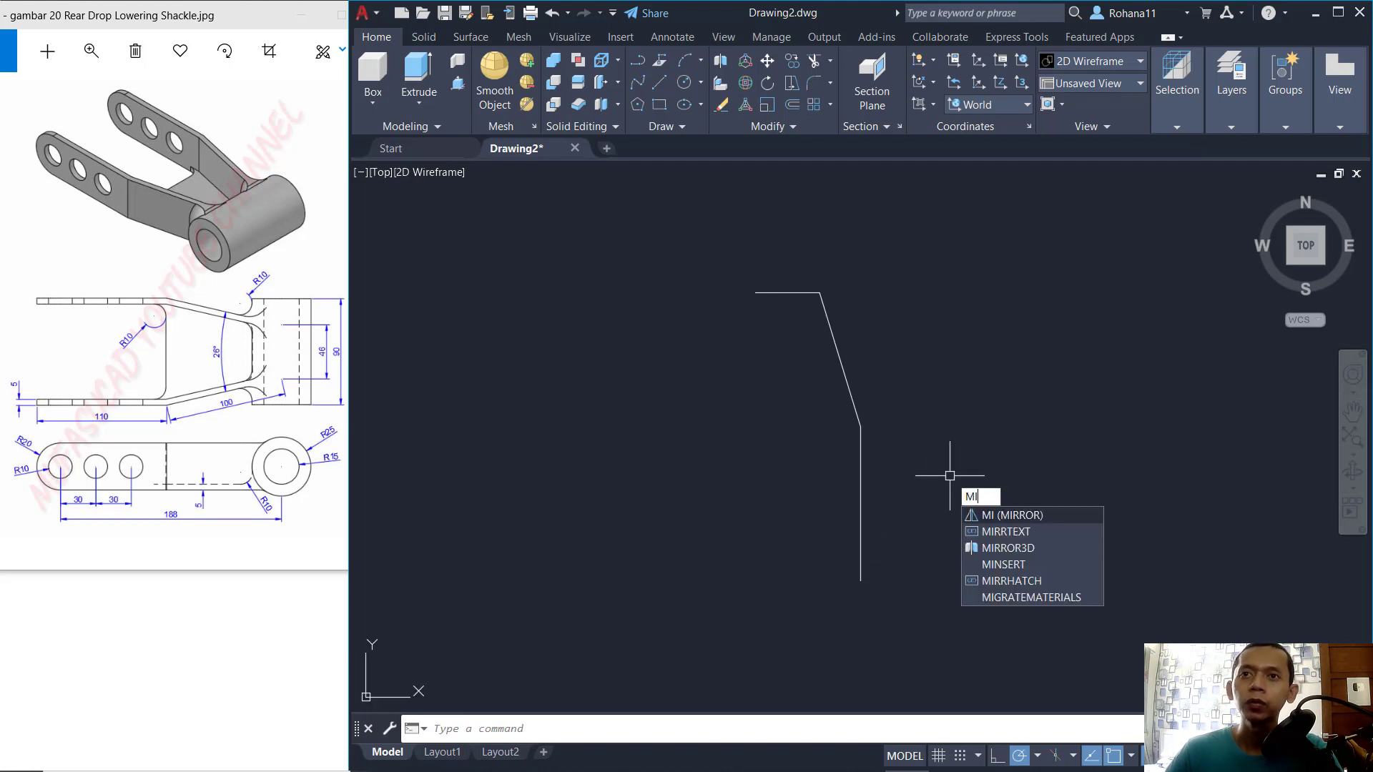
{"action": "key", "text": "Return"}
{"action": "left_click", "coordinate": [944, 386]}
{"action": "left_click", "coordinate": [795, 386]}
{"action": "key", "text": "Return"}
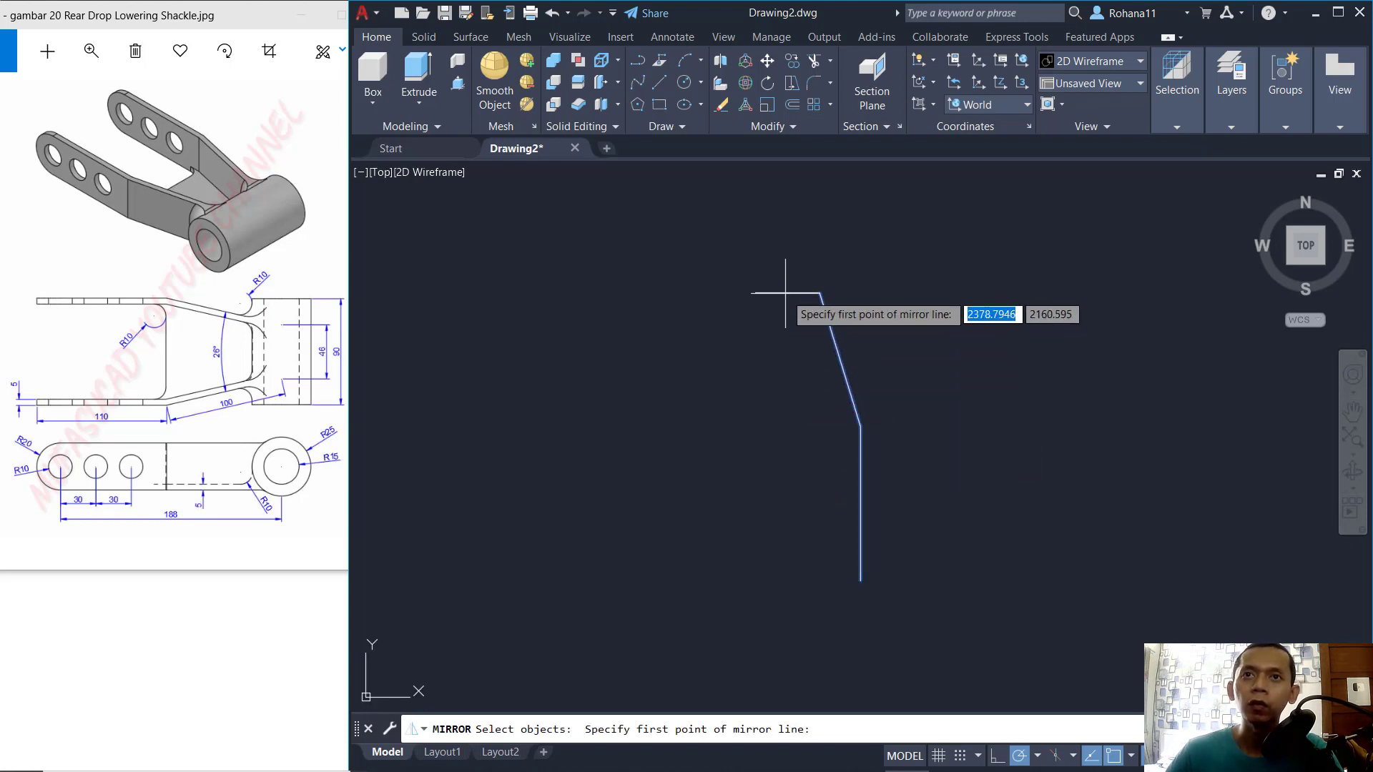
{"action": "left_click", "coordinate": [787, 292]}
{"action": "left_click", "coordinate": [787, 328]}
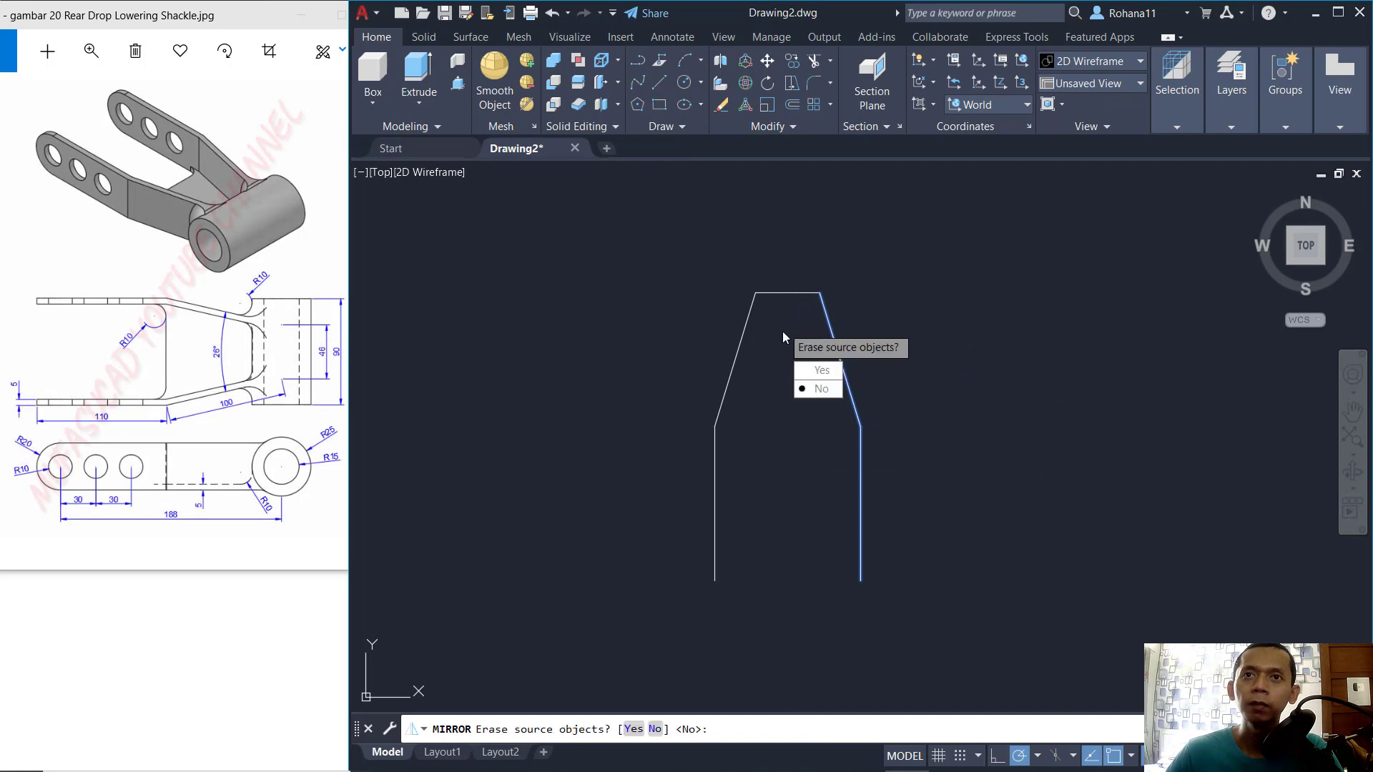
{"action": "key", "text": "Return"}
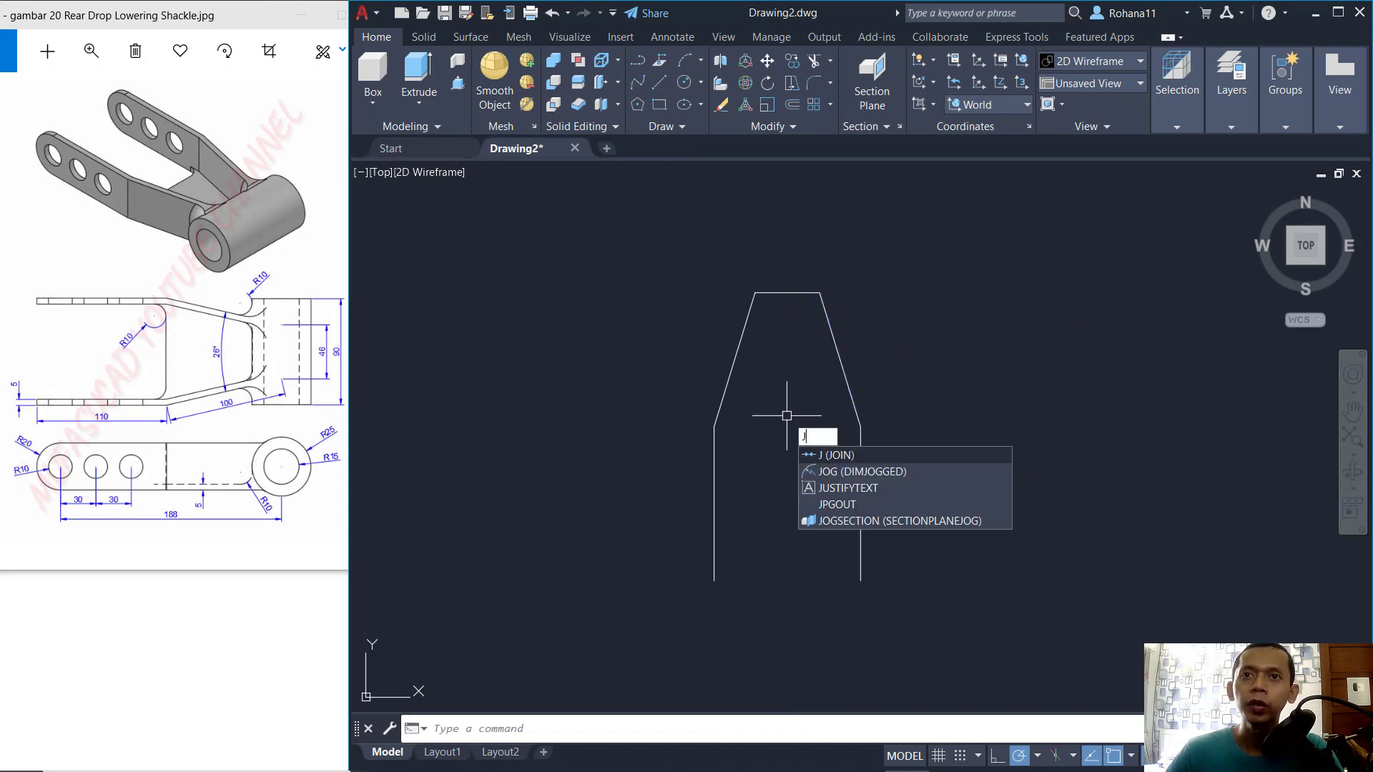
Join the sloped and vertical lines on each side into one polyline per side.
{"action": "key", "text": "Return"}
{"action": "left_click", "coordinate": [953, 363]}
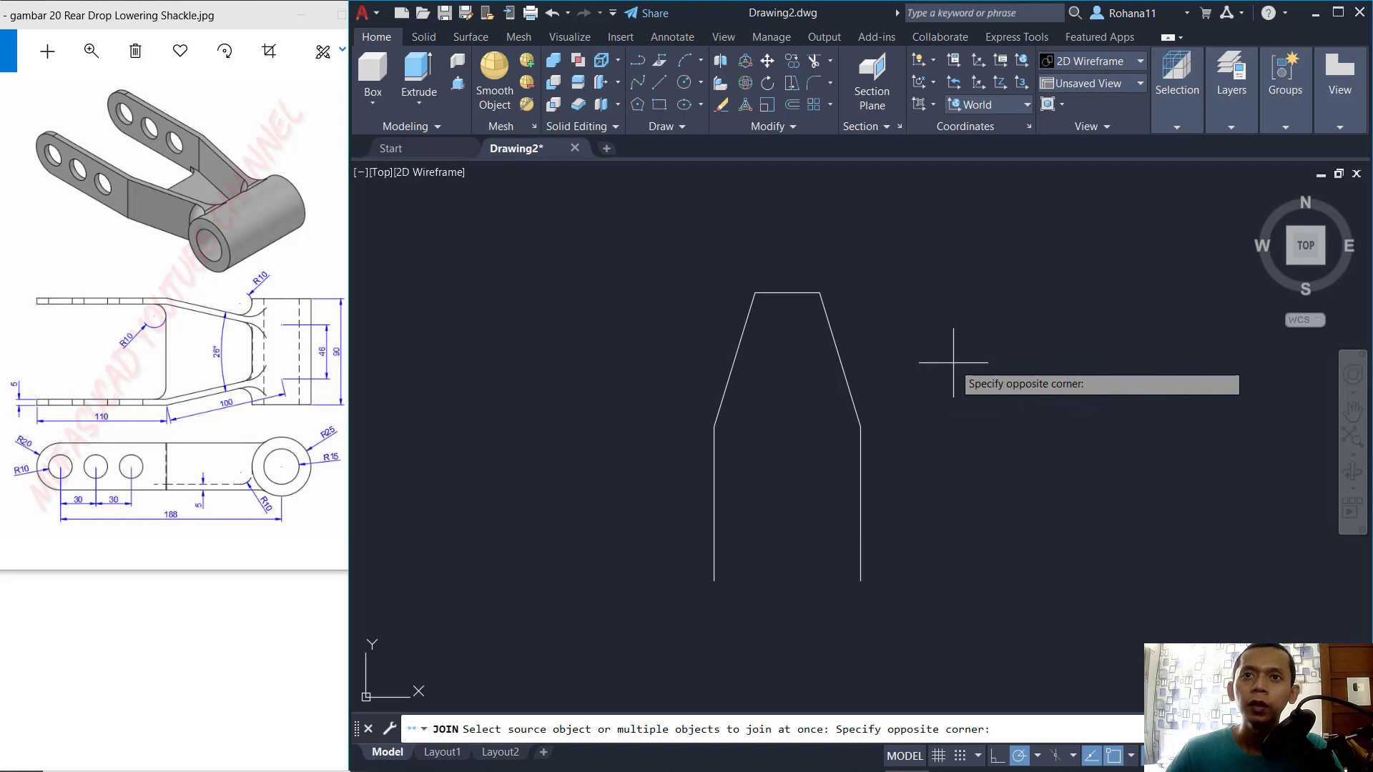
{"action": "left_click", "coordinate": [830, 478]}
{"action": "key", "text": "Return"}
{"action": "key", "text": "Return"}
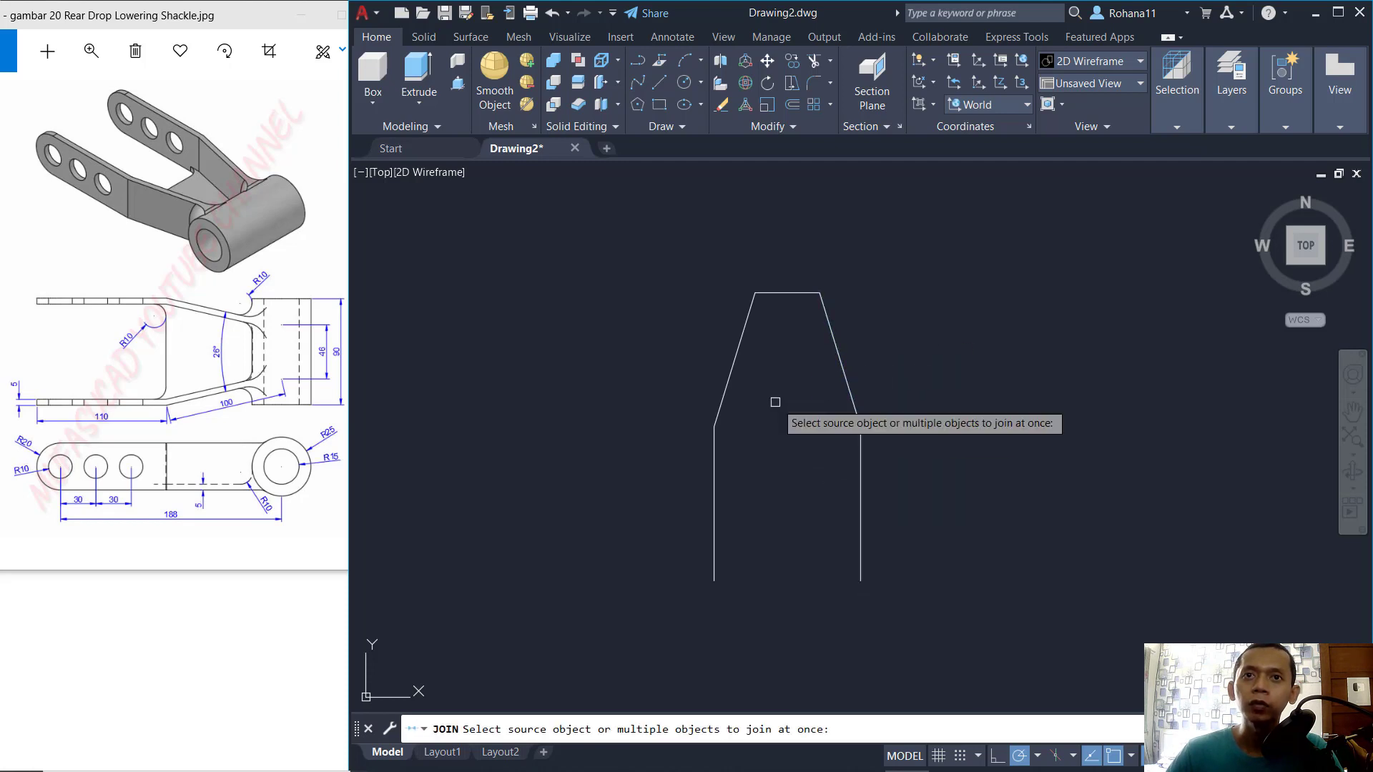
{"action": "left_click", "coordinate": [766, 389]}
{"action": "left_click", "coordinate": [652, 450]}
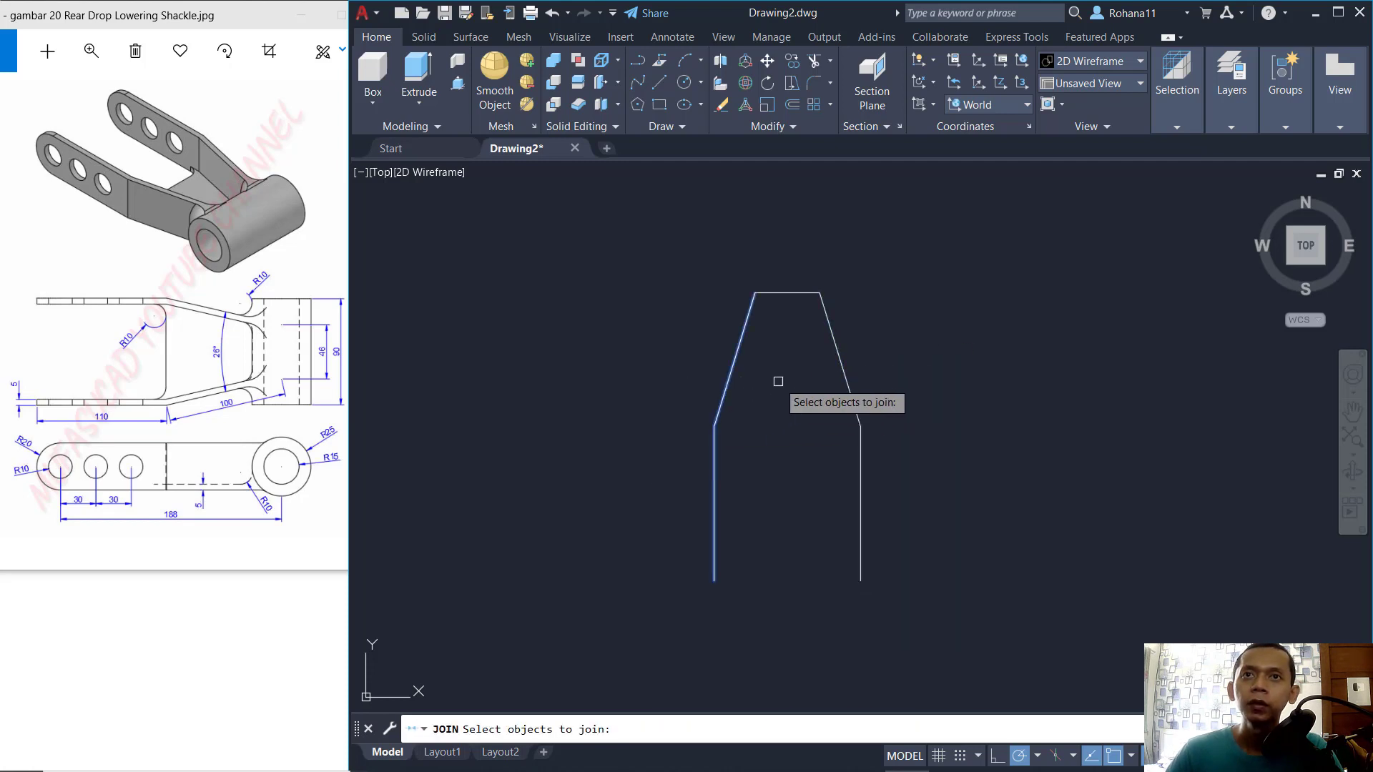
{"action": "key", "text": "Return"}
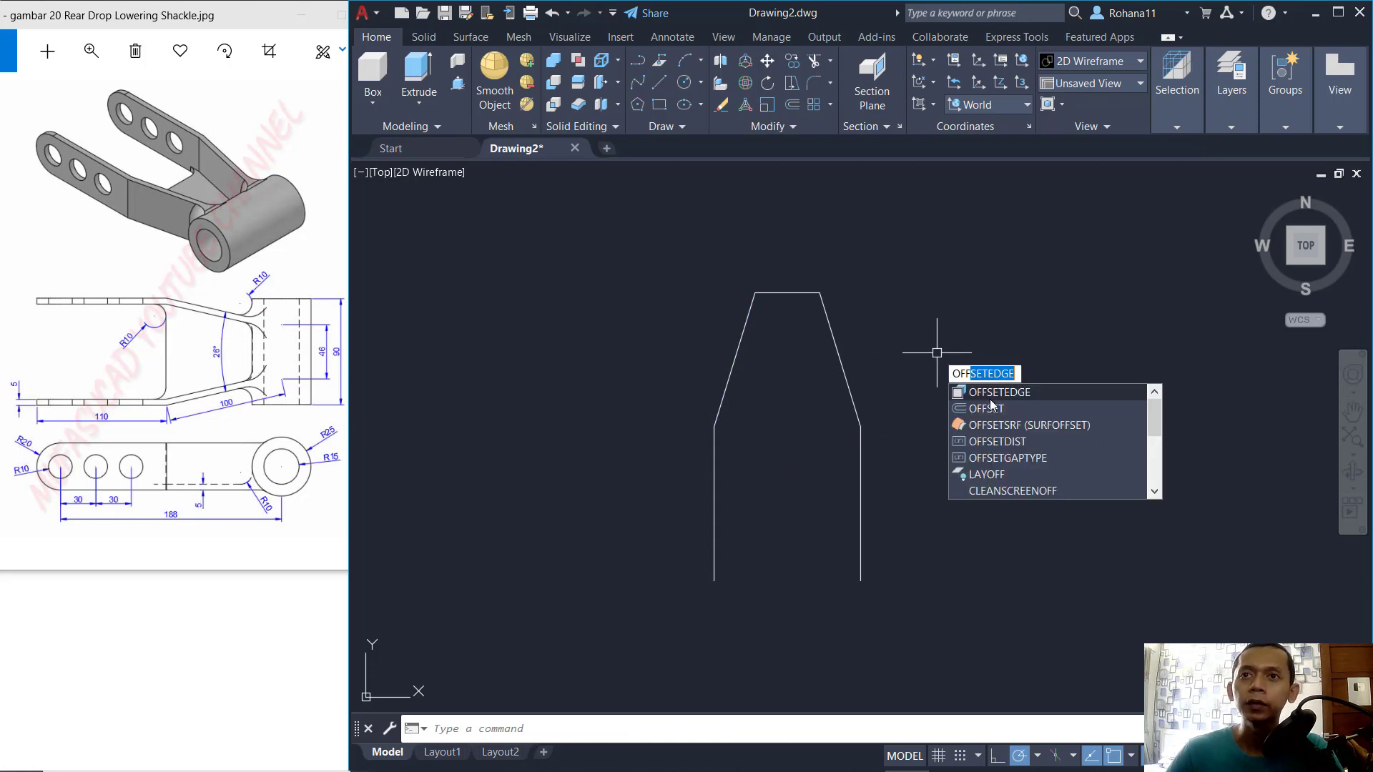
Offset both side polylines inward by 5 units.
{"action": "left_click", "coordinate": [986, 408]}
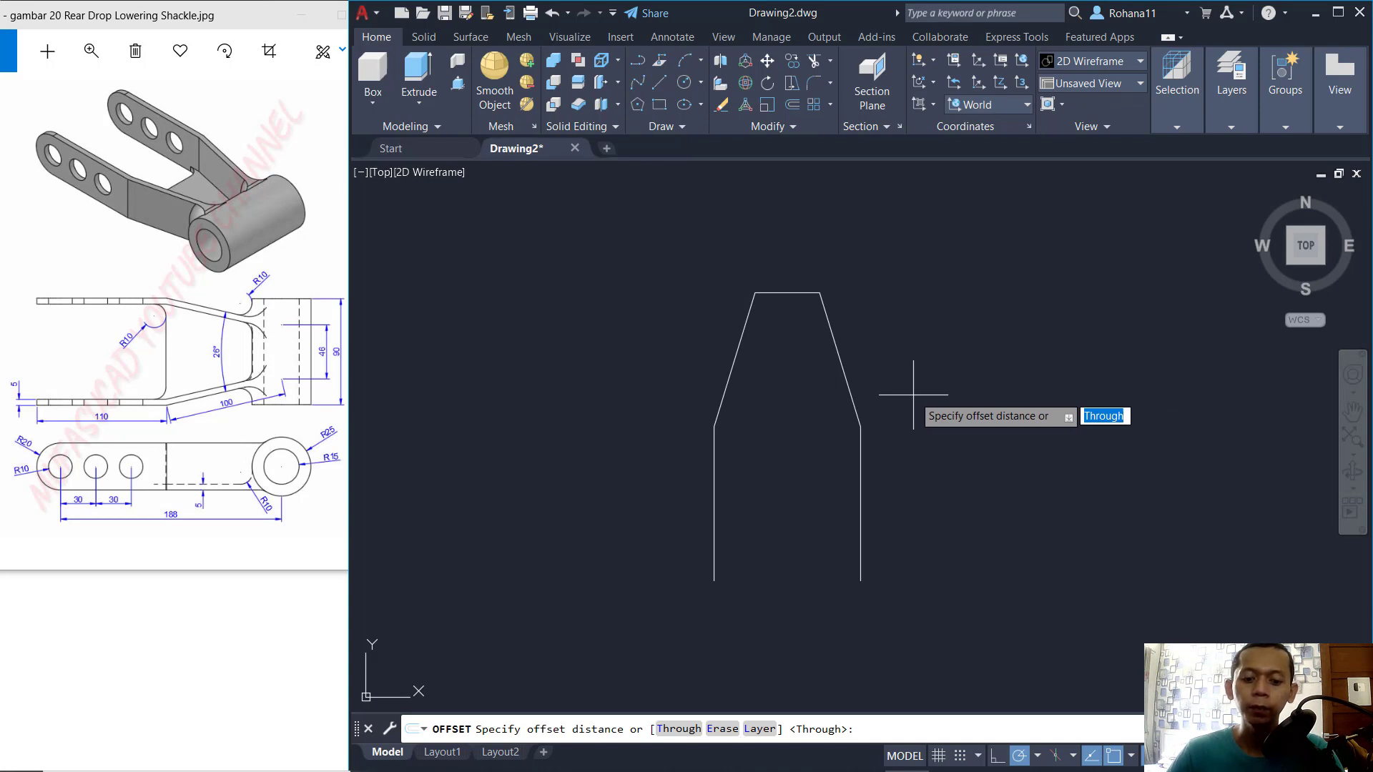
{"action": "type", "text": "5"}
{"action": "key", "text": "Return"}
{"action": "left_click", "coordinate": [848, 390]}
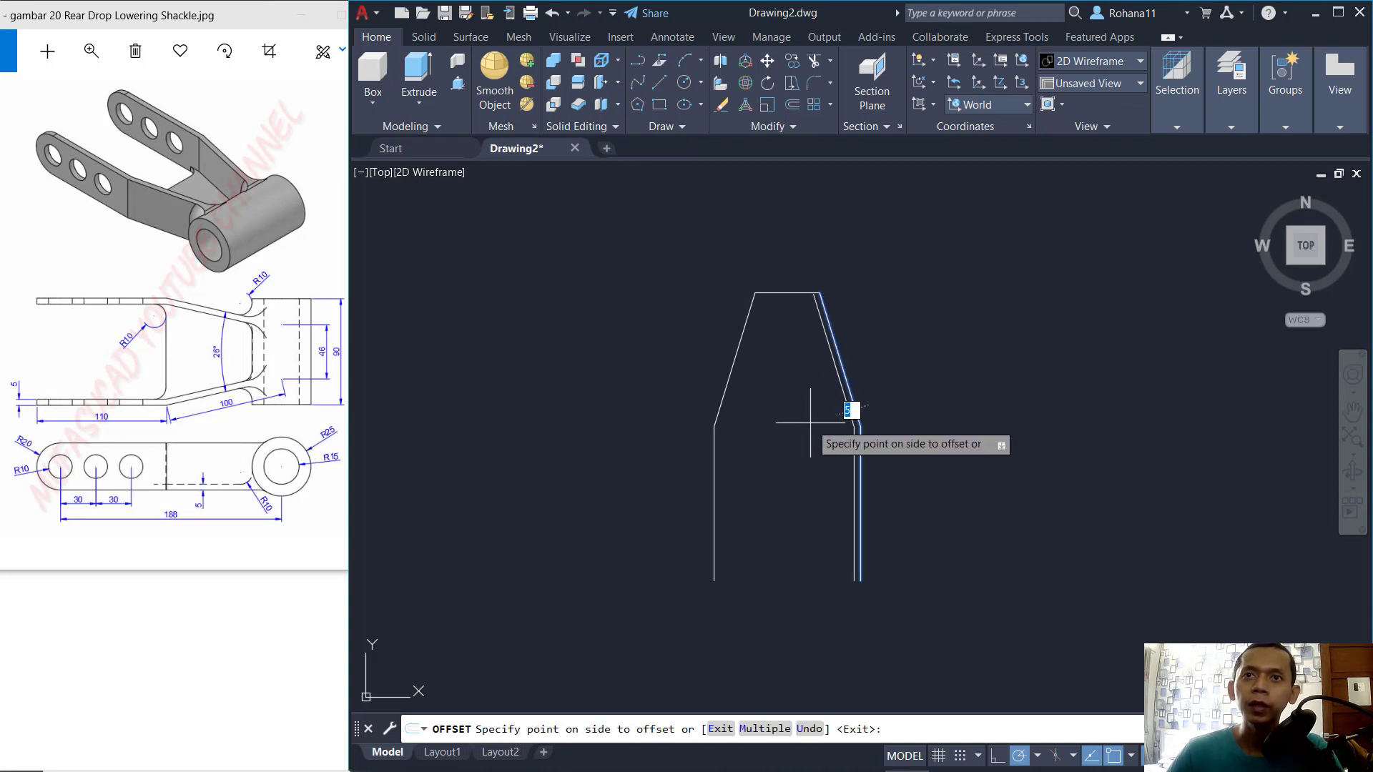
{"action": "left_click", "coordinate": [810, 423]}
{"action": "left_click", "coordinate": [730, 367]}
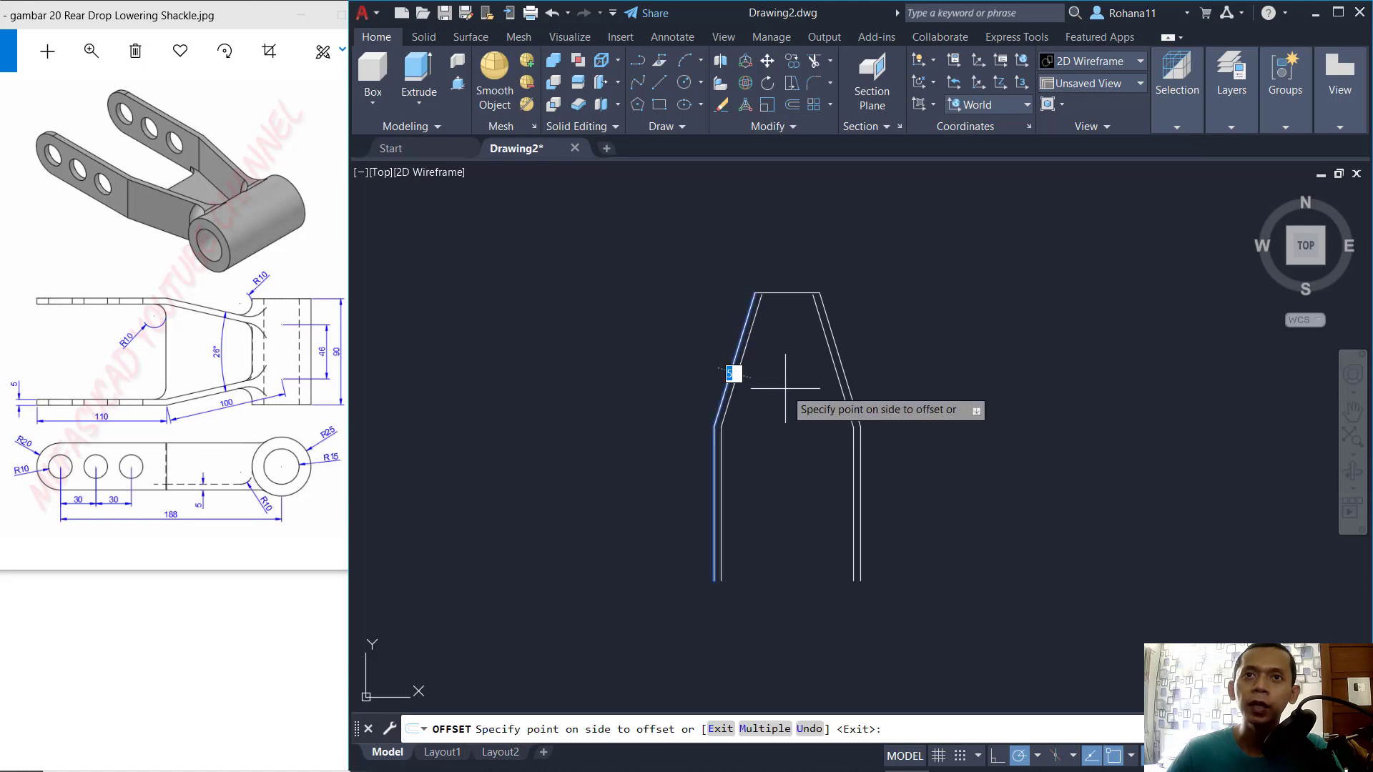
{"action": "left_click", "coordinate": [787, 391]}
{"action": "key", "text": "Return"}
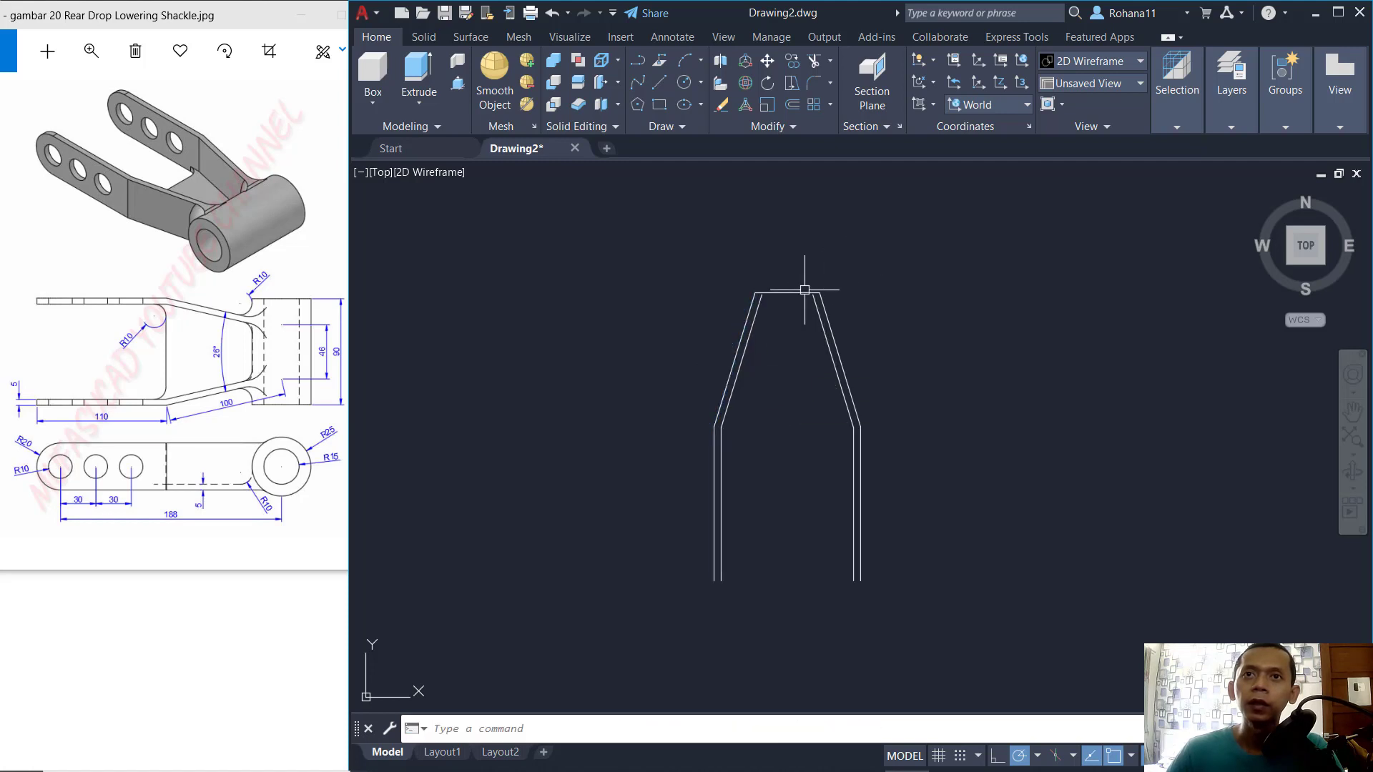
Extend the upper ends of both inner offset polylines to the horizontal top edge.
{"action": "scroll", "coordinate": [786, 294], "scroll_direction": "up", "scroll_amount": 4}
{"action": "scroll", "coordinate": [785, 293], "scroll_direction": "down", "scroll_amount": 3}
{"action": "type", "text": "tr"}
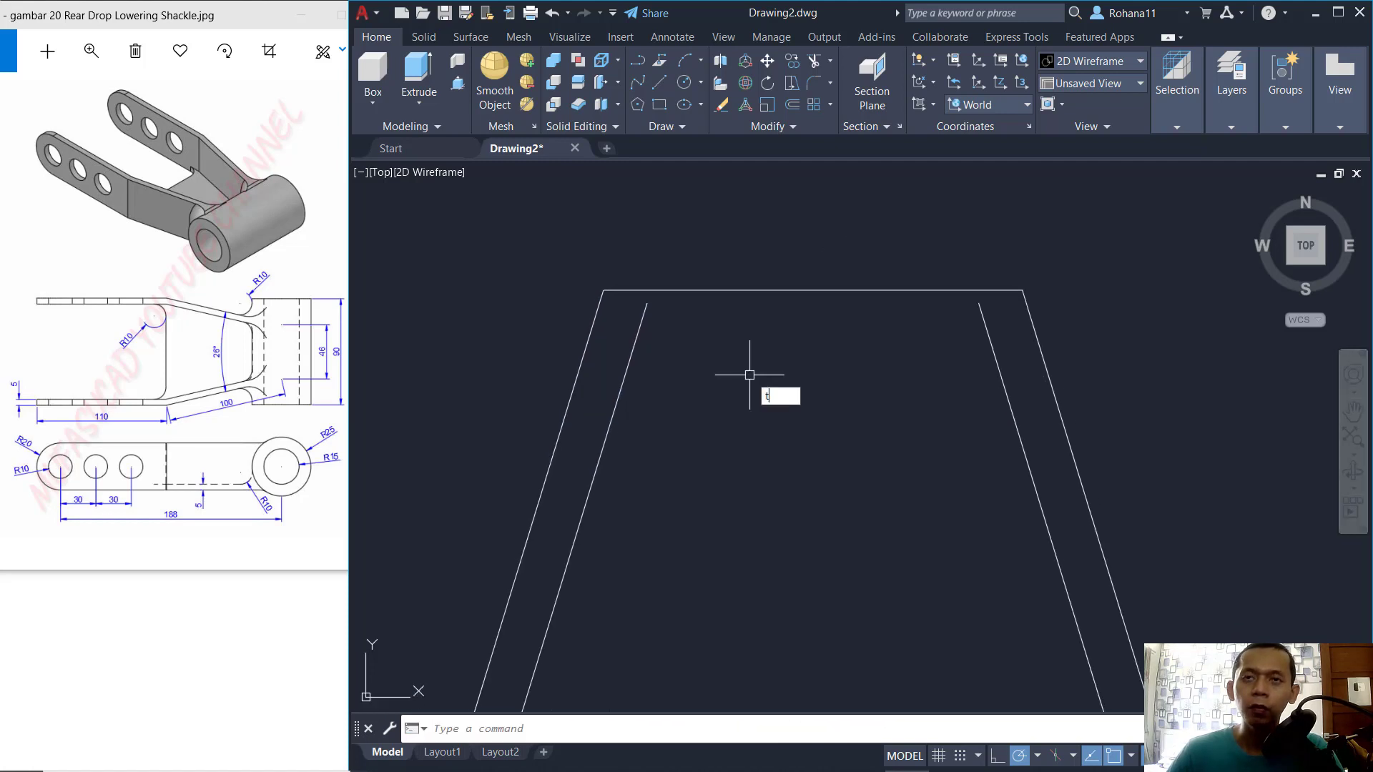
{"action": "key", "text": "Return"}
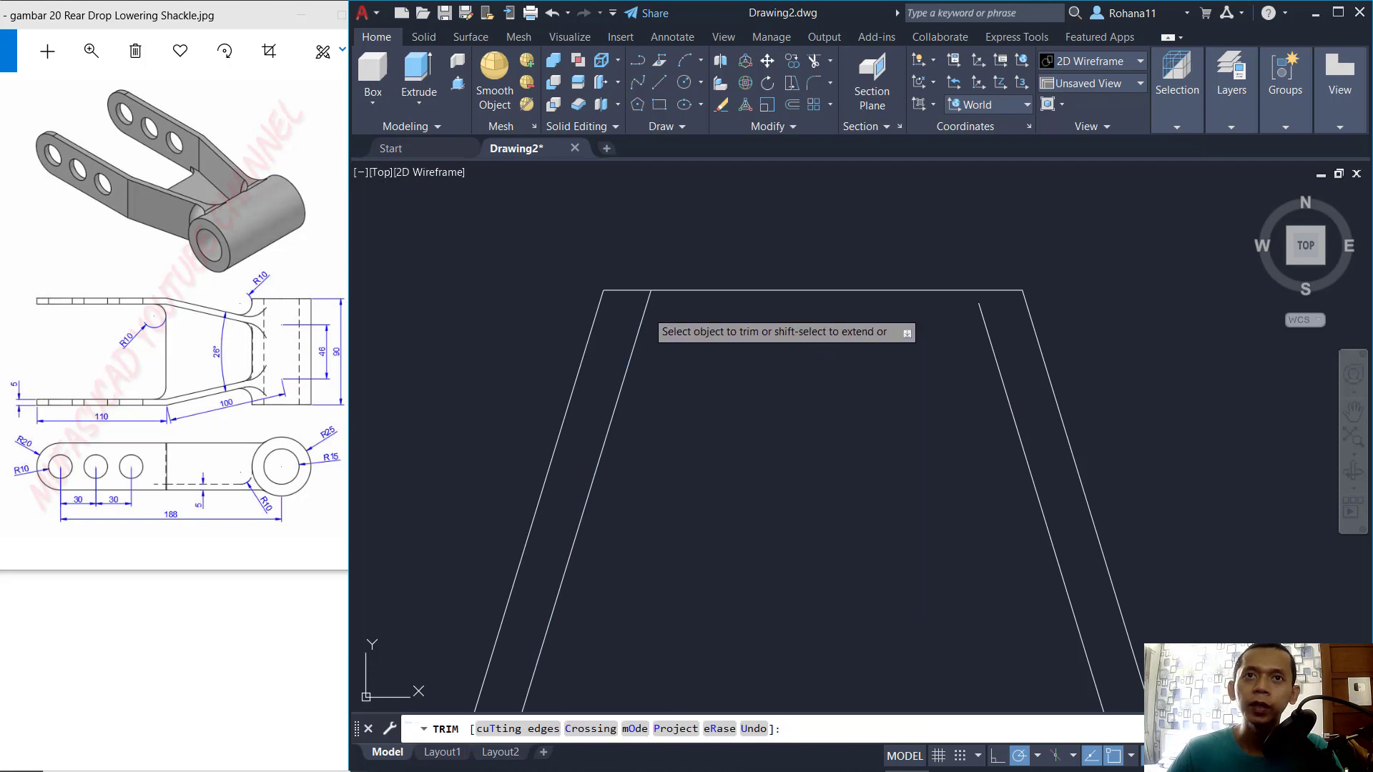
{"action": "left_click", "coordinate": [644, 316], "text": "shift"}
{"action": "left_click", "coordinate": [985, 324], "text": "shift"}
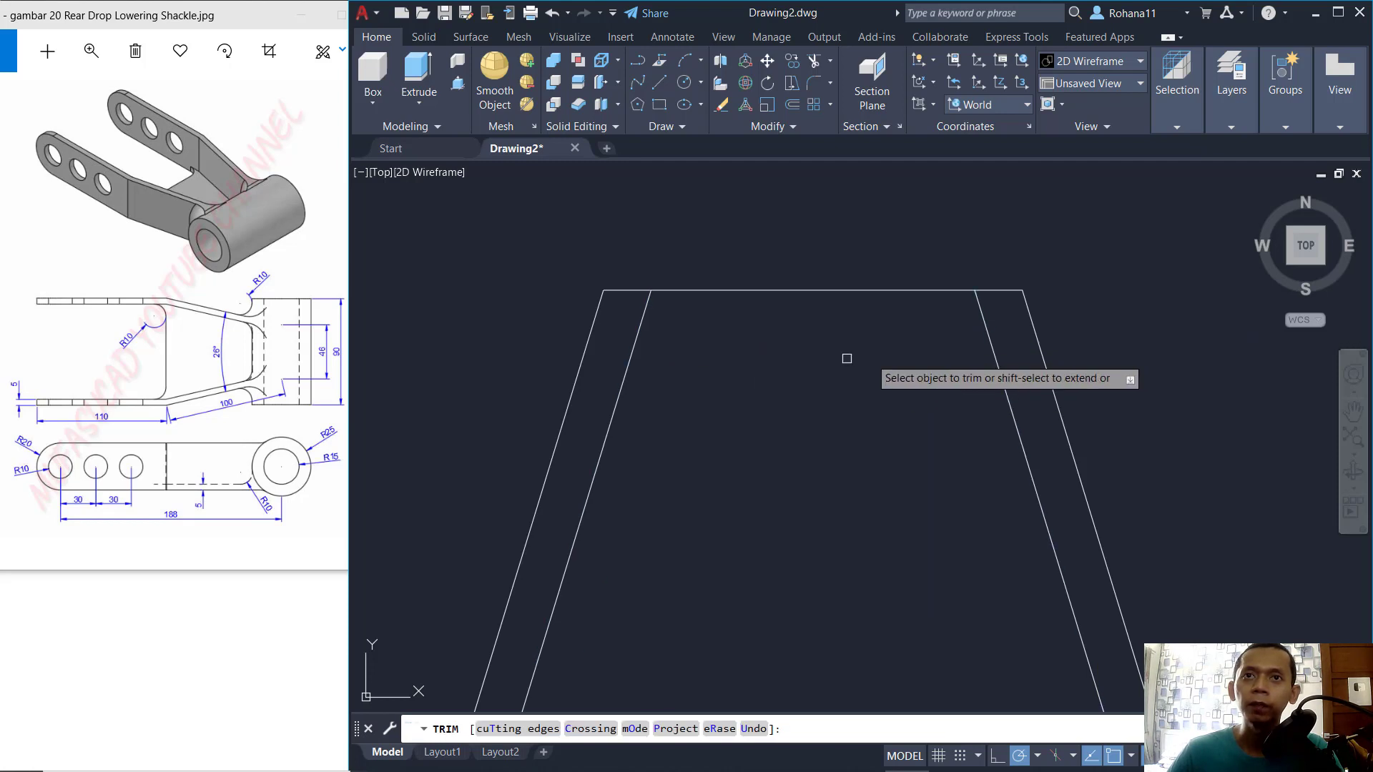
{"action": "key", "text": "Return"}
Draw a horizontal line between the two inner corners where the sloped sides meet the vertical legs.
{"action": "middle_click_drag", "start_coordinate": [789, 463], "coordinate": [813, 407]}
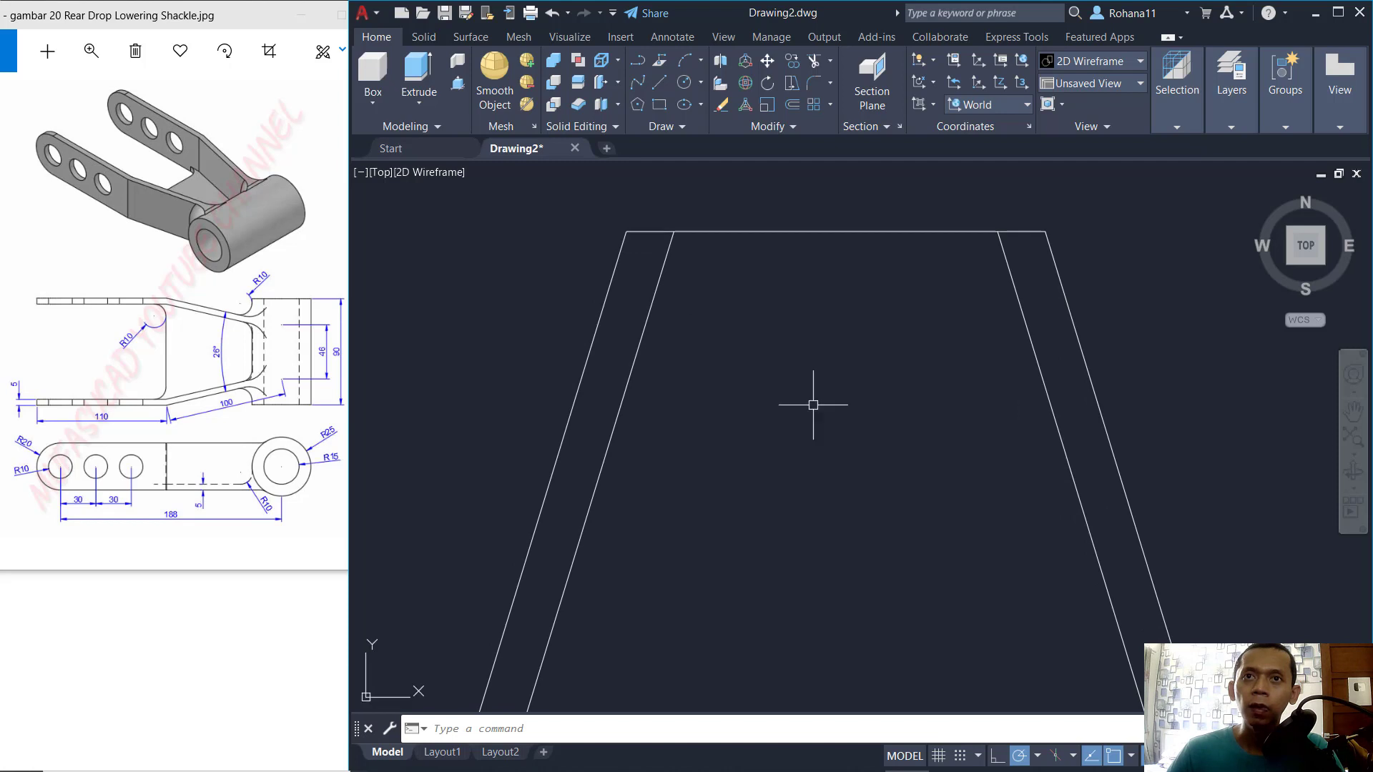
{"action": "scroll", "coordinate": [813, 404], "scroll_direction": "down", "scroll_amount": 4}
{"action": "middle_click_drag", "start_coordinate": [822, 475], "coordinate": [830, 384]}
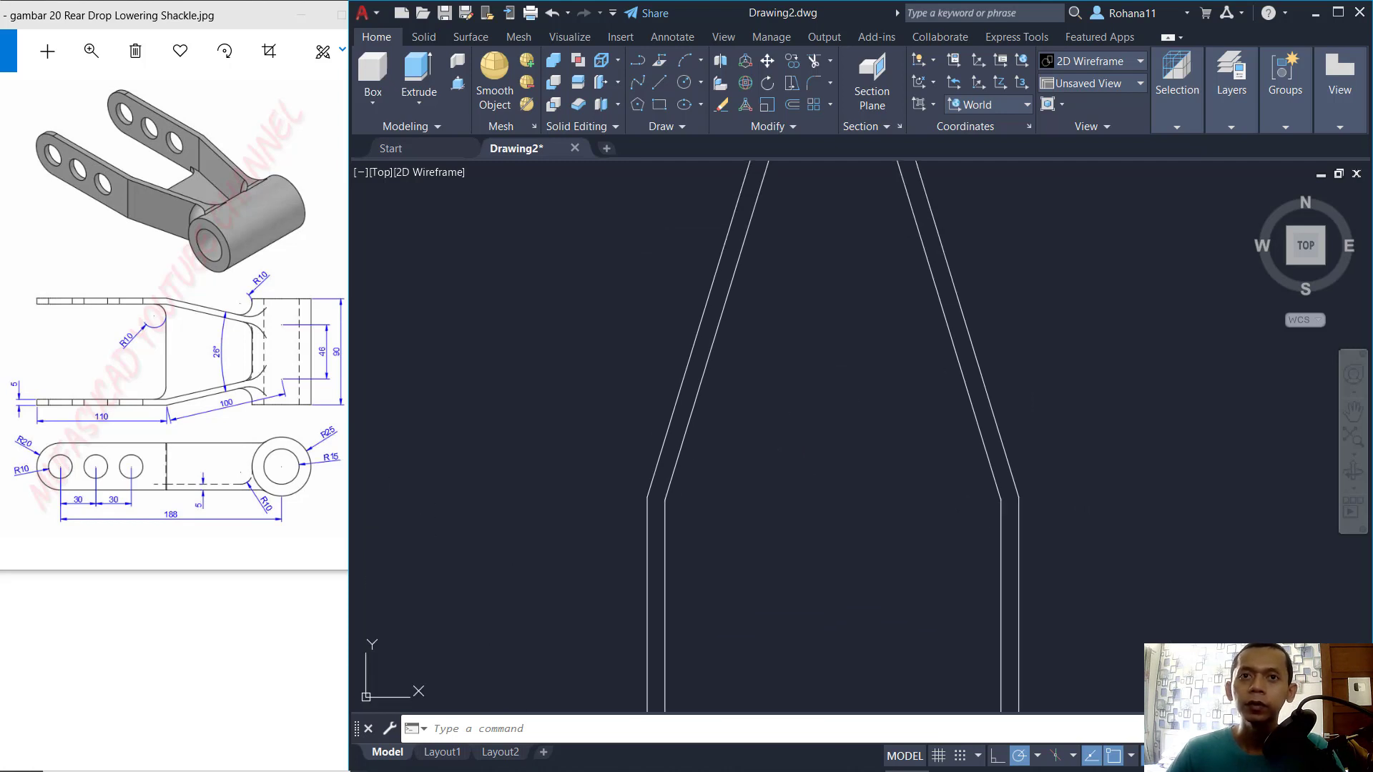
{"action": "type", "text": "l"}
{"action": "key", "text": "Return"}
{"action": "scroll", "coordinate": [720, 505], "scroll_direction": "up", "scroll_amount": 2}
{"action": "left_click", "coordinate": [582, 495]}
{"action": "scroll", "coordinate": [688, 514], "scroll_direction": "down", "scroll_amount": 3}
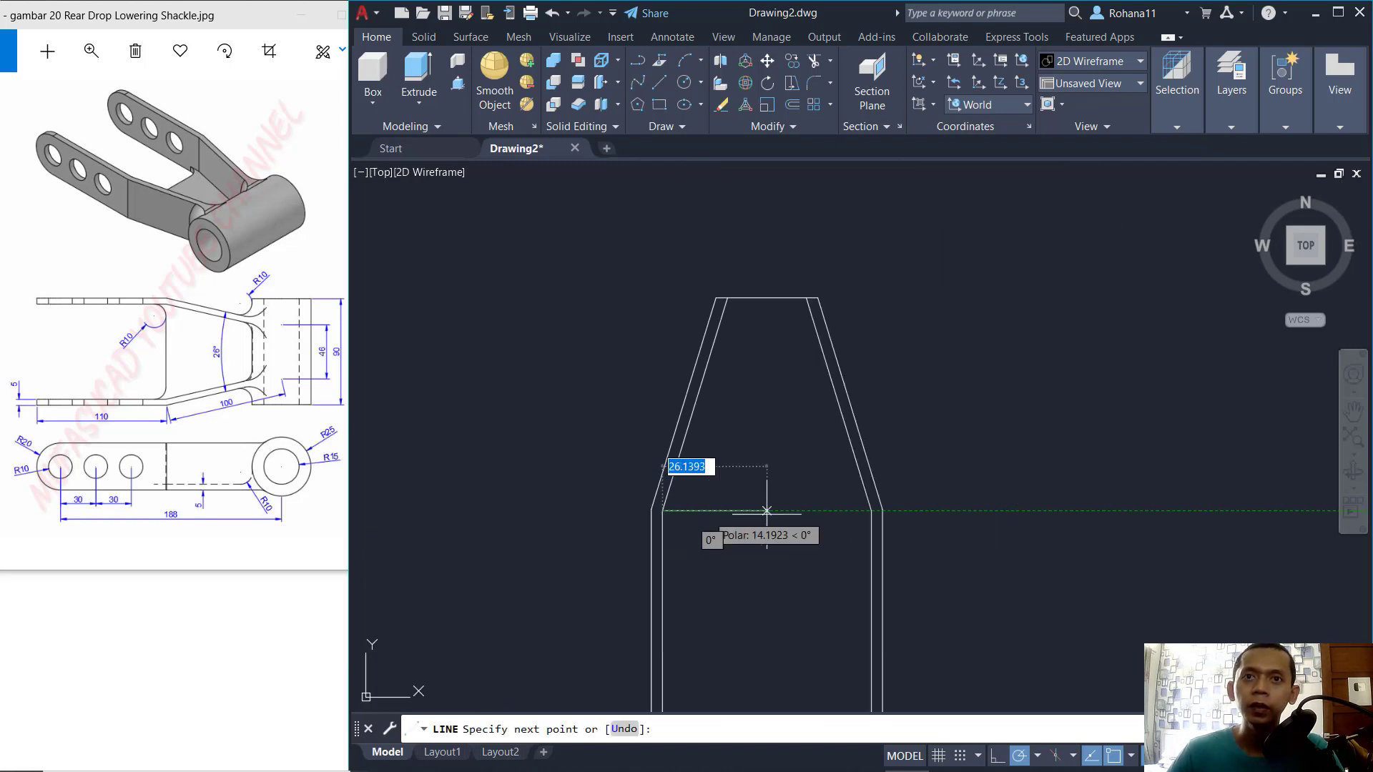
{"action": "scroll", "coordinate": [822, 525], "scroll_direction": "up", "scroll_amount": 3}
{"action": "left_click", "coordinate": [820, 500]}
{"action": "scroll", "coordinate": [760, 533], "scroll_direction": "down", "scroll_amount": 4}
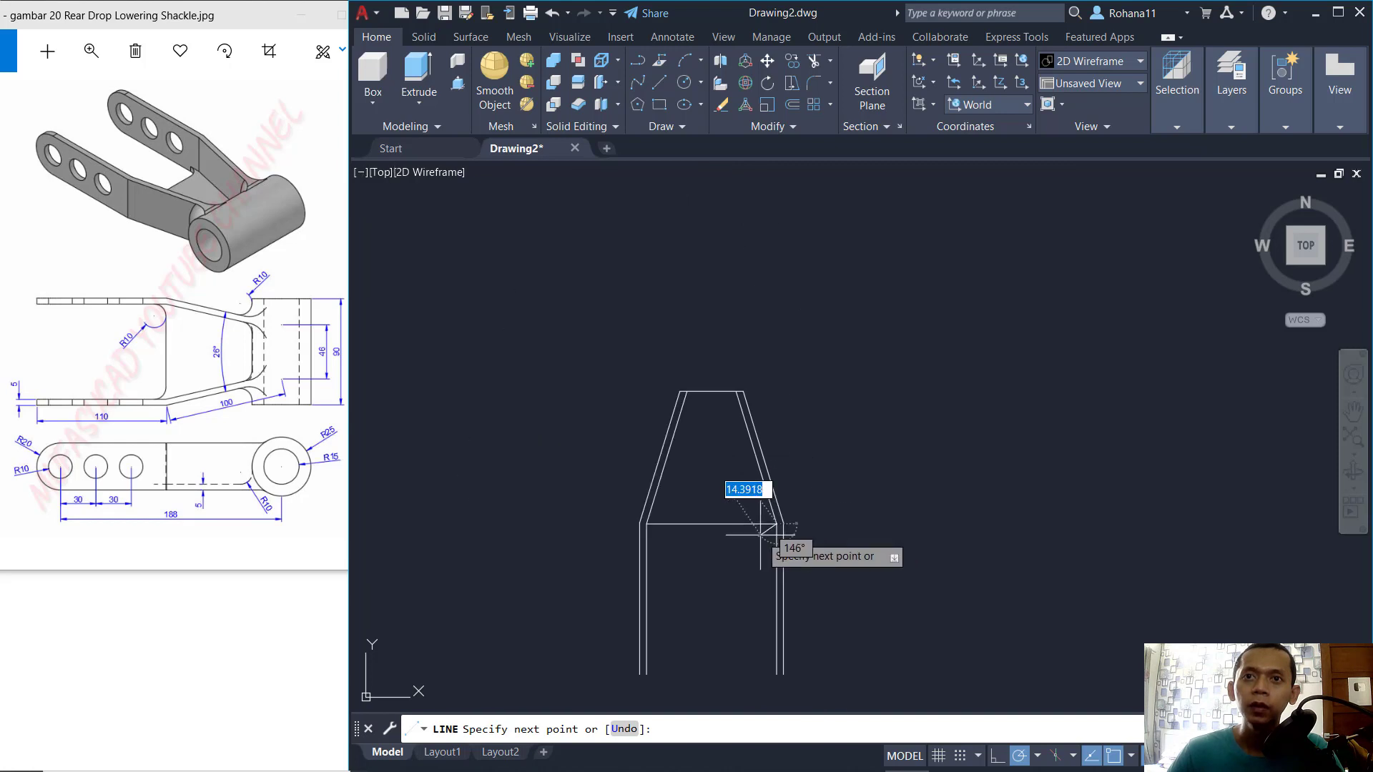
{"action": "middle_click_drag", "start_coordinate": [682, 582], "coordinate": [799, 472]}
{"action": "key", "text": "Return"}
Draw a horizontal line across the leg bottoms, joining the lower ends of the two outer polylines.
{"action": "scroll", "coordinate": [769, 570], "scroll_direction": "up", "scroll_amount": 5}
{"action": "key", "text": "Return"}
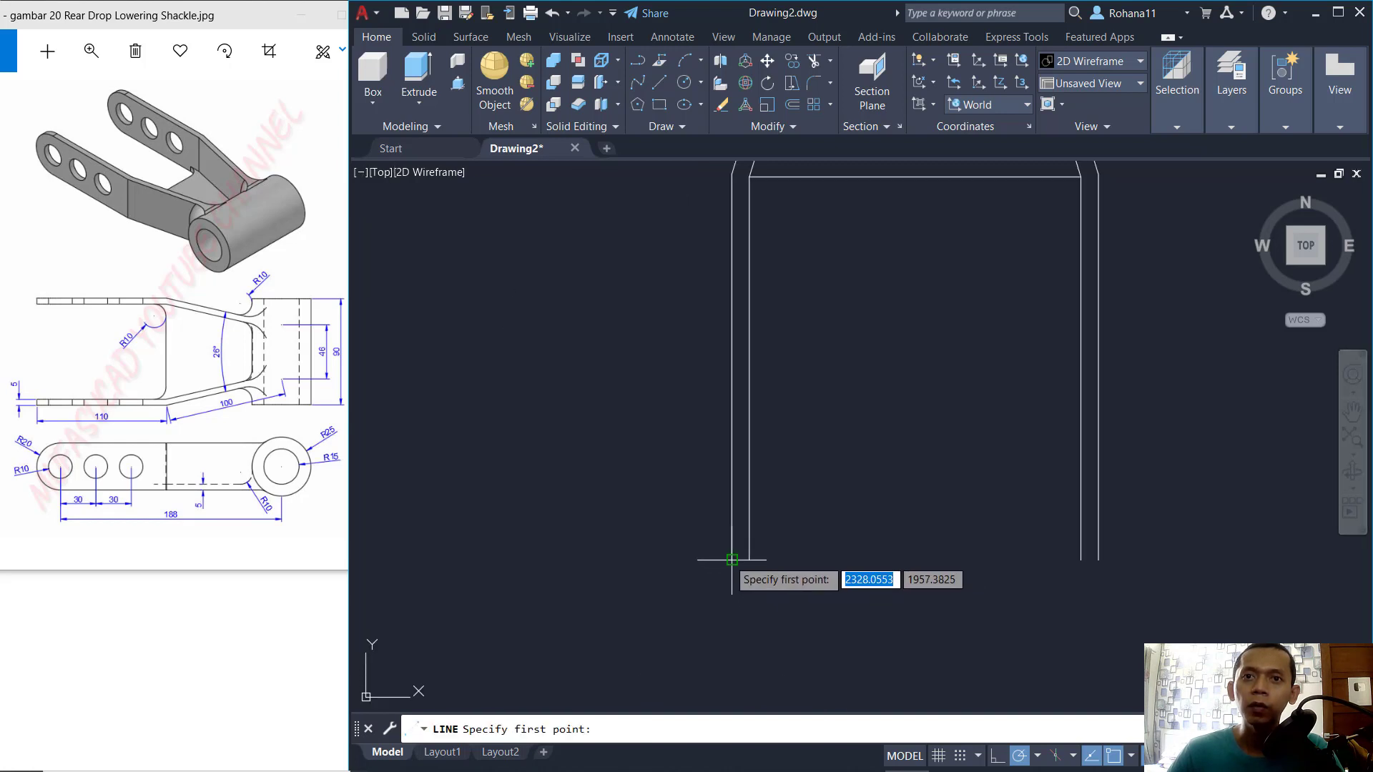
{"action": "left_click", "coordinate": [731, 559]}
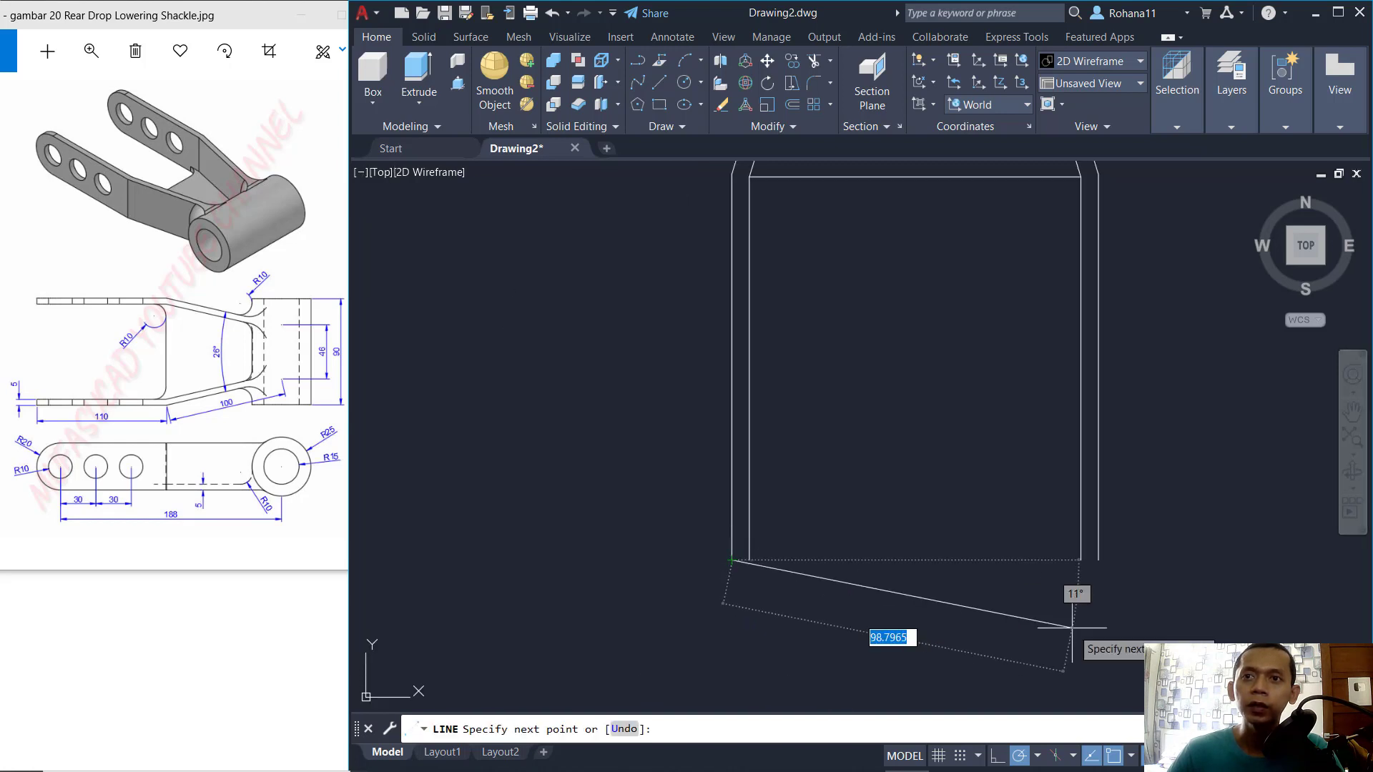
{"action": "left_click", "coordinate": [1098, 559]}
{"action": "key", "text": "Return"}
Trim the bottom line between the two legs so that only the leg ends stay closed.
{"action": "key", "text": "Return"}
{"action": "left_click", "coordinate": [970, 488]}
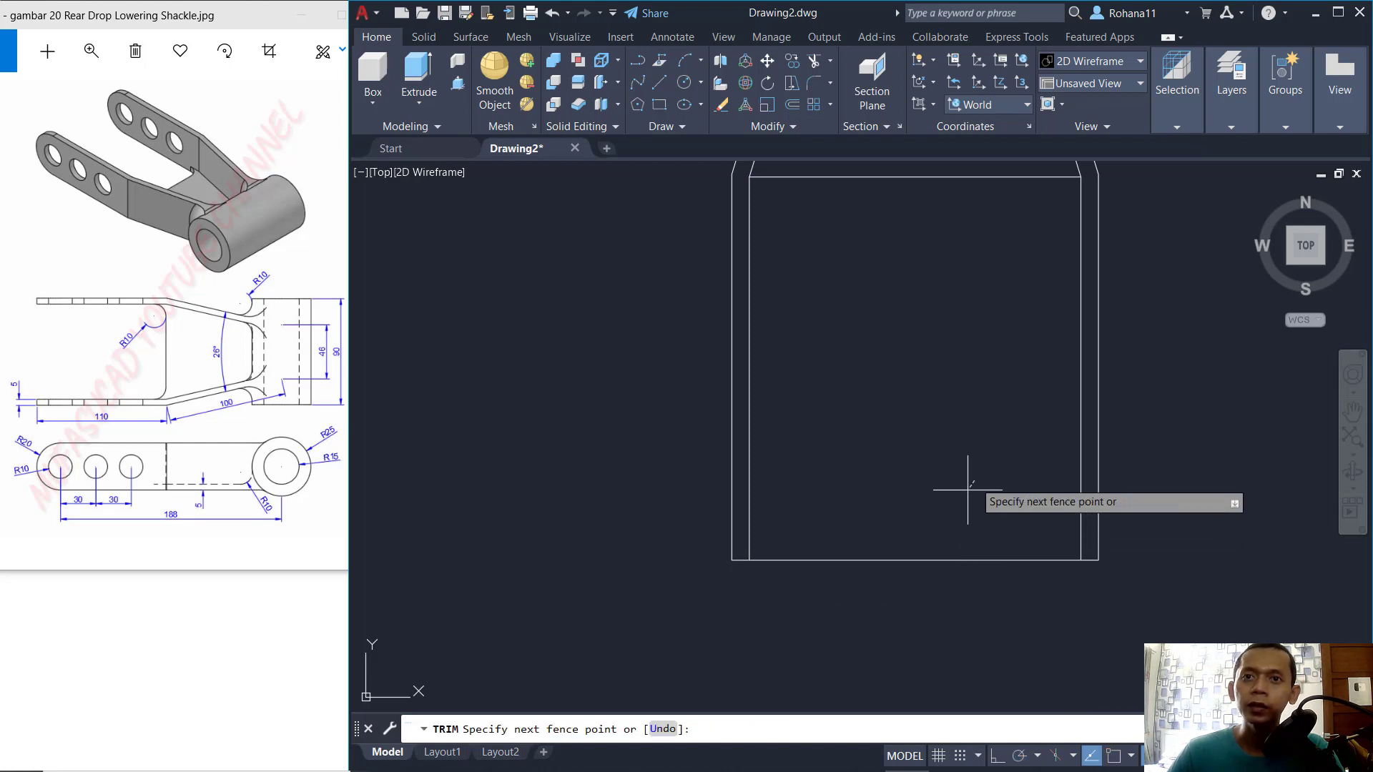
{"action": "left_click", "coordinate": [899, 581]}
{"action": "left_click", "coordinate": [890, 526]}
{"action": "scroll", "coordinate": [893, 518], "scroll_direction": "down", "scroll_amount": 4}
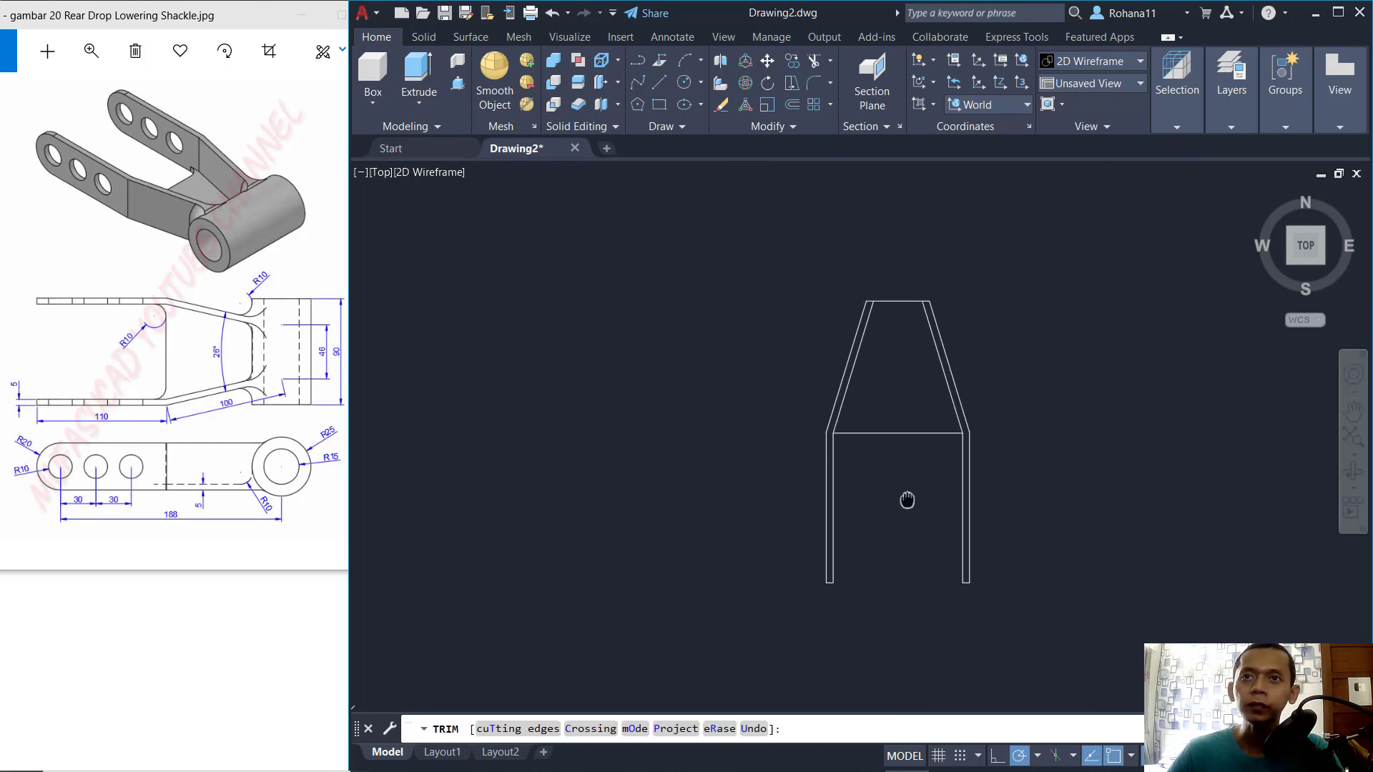
Presspull both bent leg profiles together into solids 40 mm high, using the Multiple option.
{"action": "key", "text": "Return"}
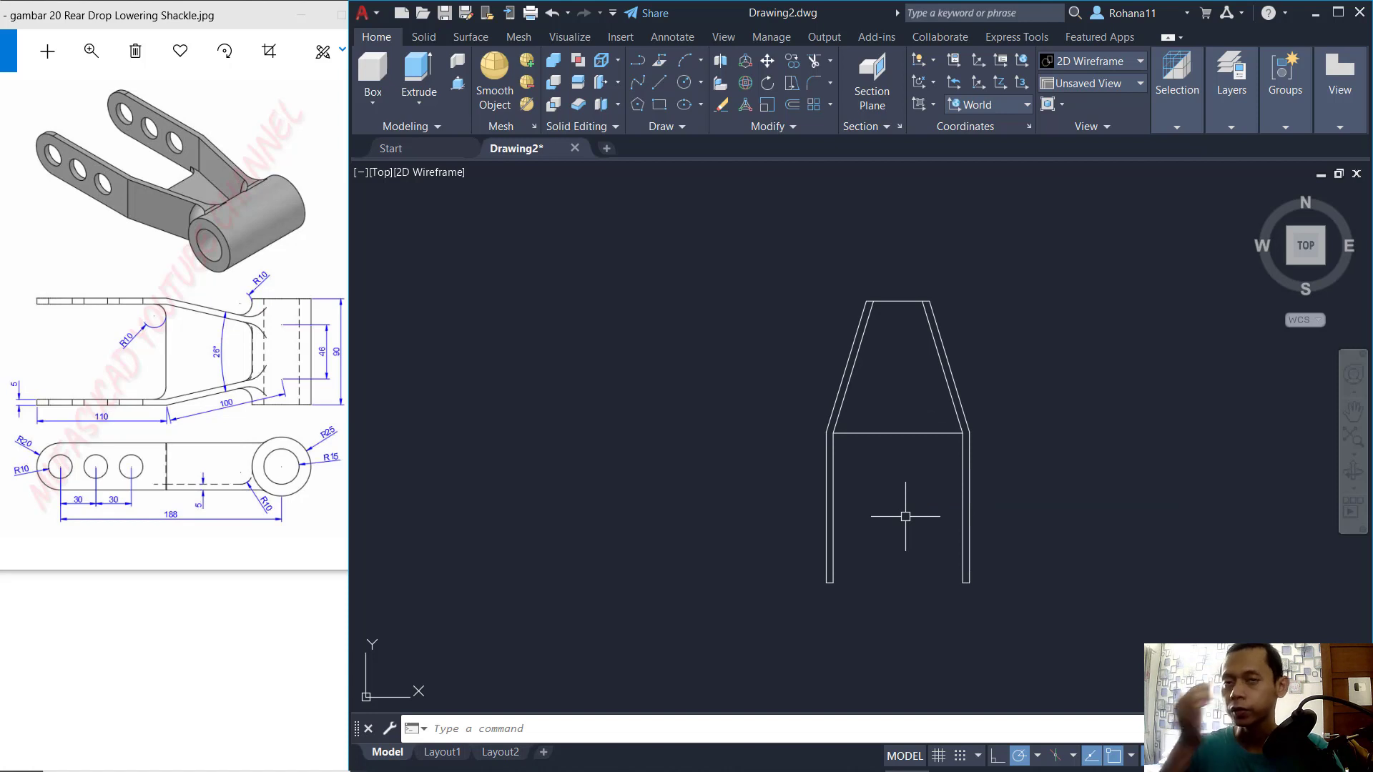
{"action": "middle_click_drag", "start_coordinate": [927, 481], "coordinate": [631, 386], "text": "shift"}
{"action": "scroll", "coordinate": [905, 436], "scroll_direction": "up", "scroll_amount": 5}
{"action": "middle_click_drag", "start_coordinate": [1002, 489], "coordinate": [1000, 474]}
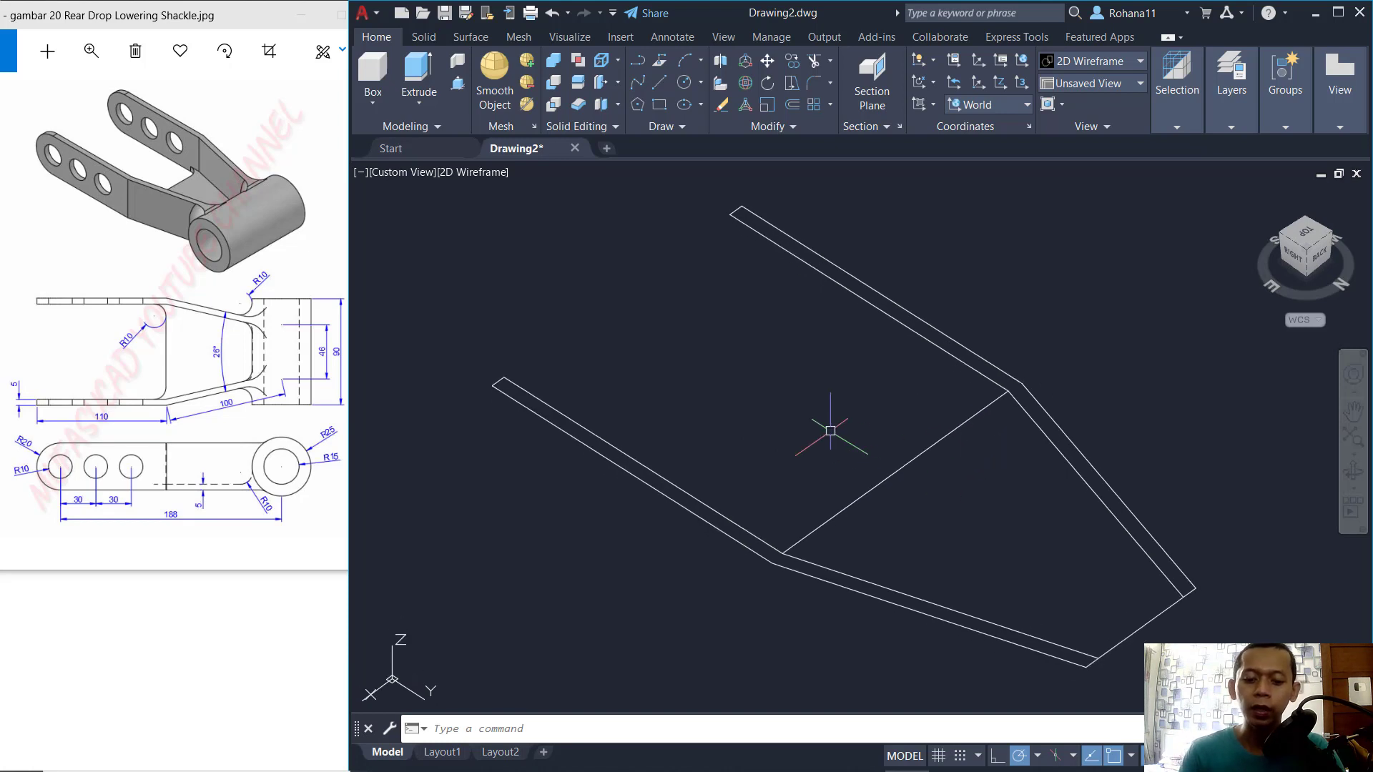
{"action": "key", "text": "Return"}
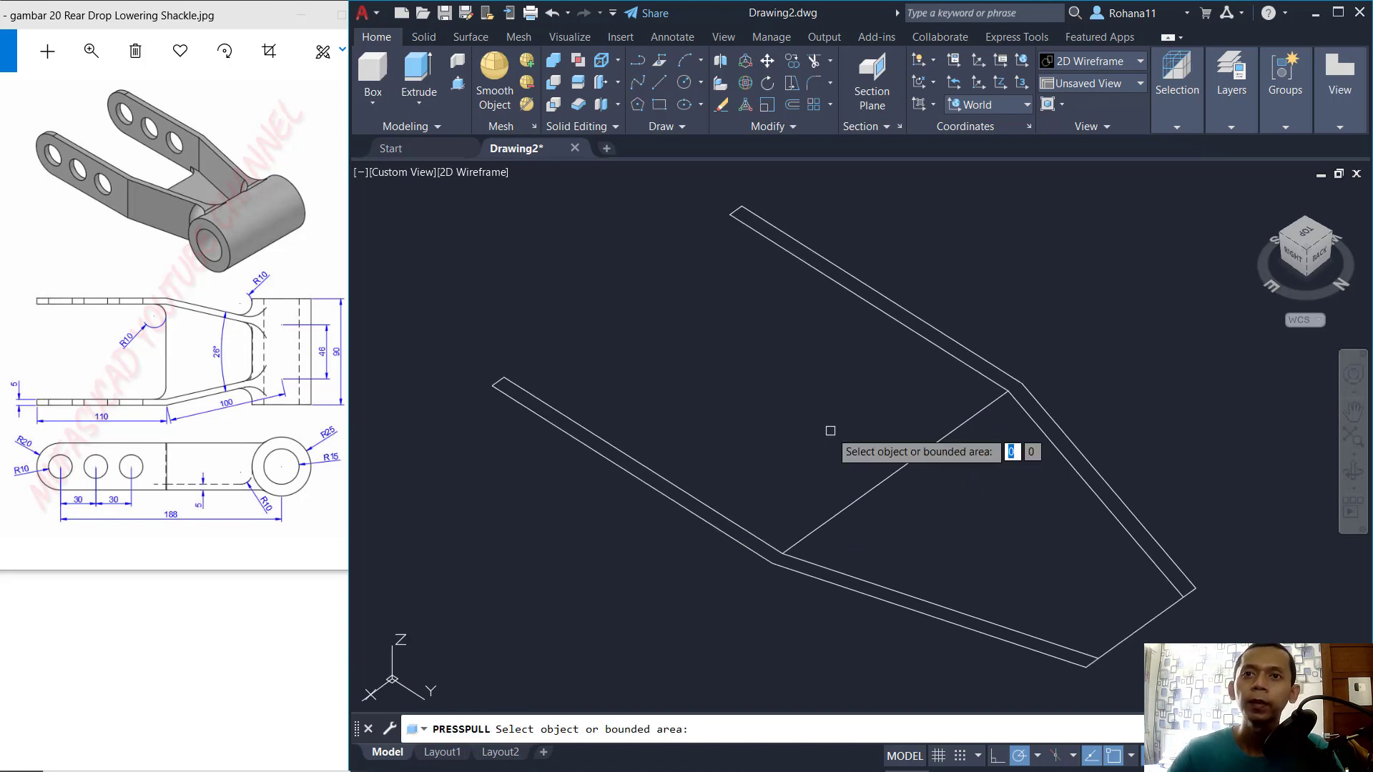
{"action": "left_click", "coordinate": [773, 555]}
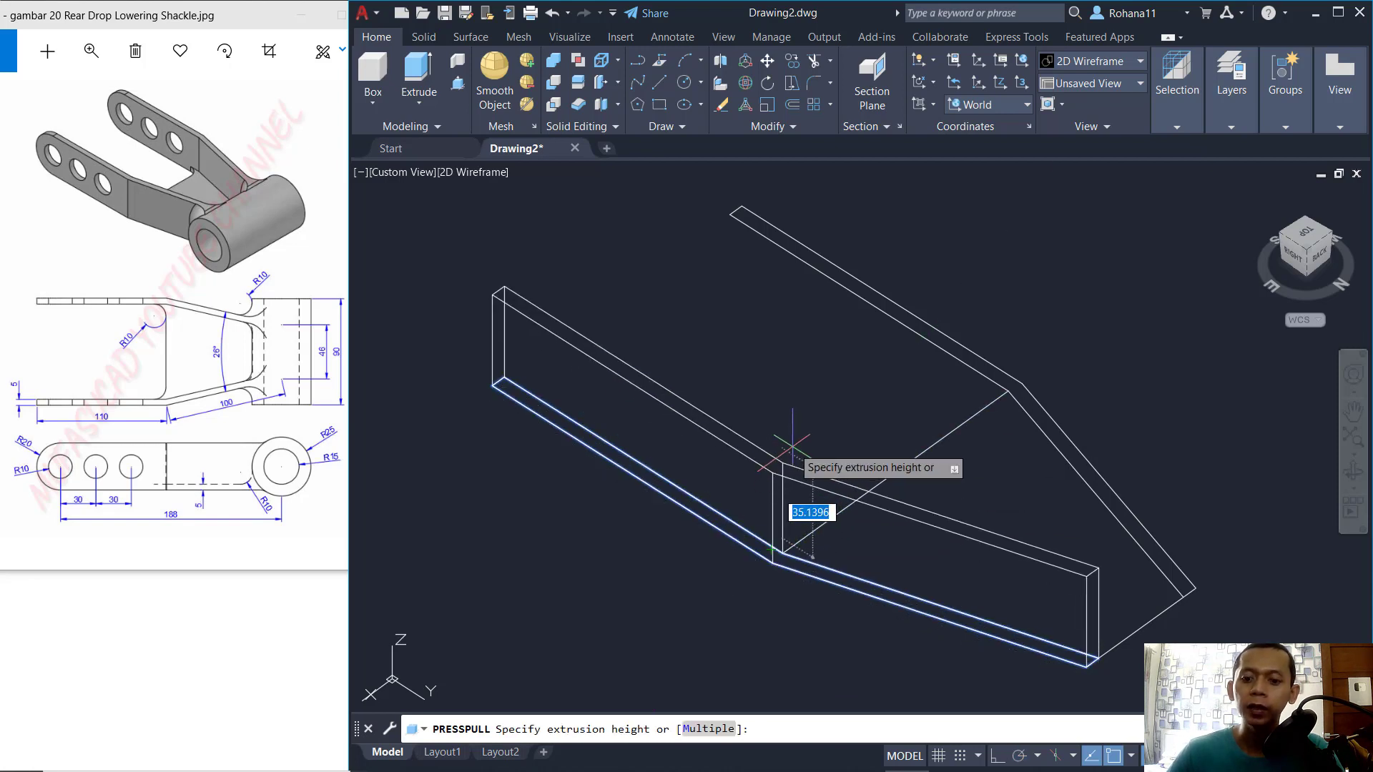
{"action": "type", "text": "m"}
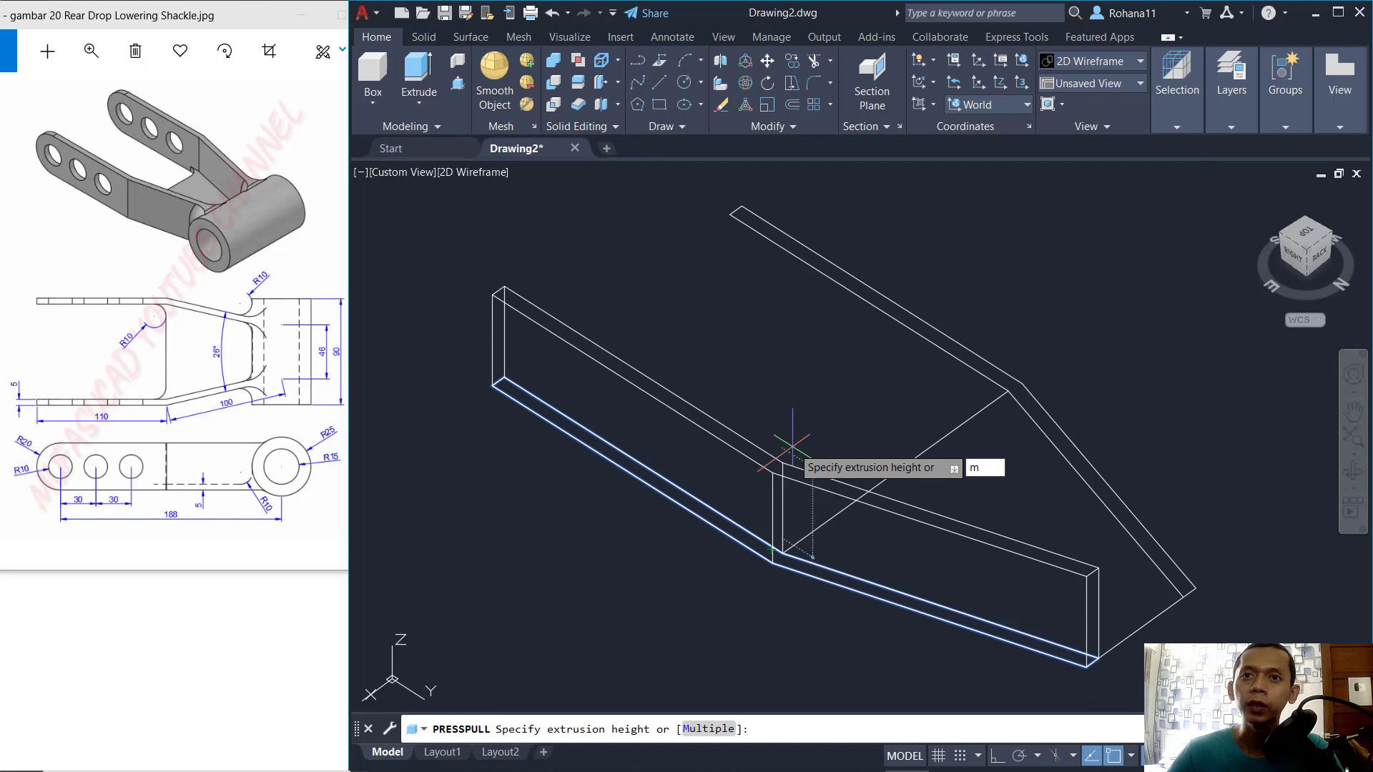
{"action": "key", "text": "Return"}
{"action": "left_click", "coordinate": [995, 372]}
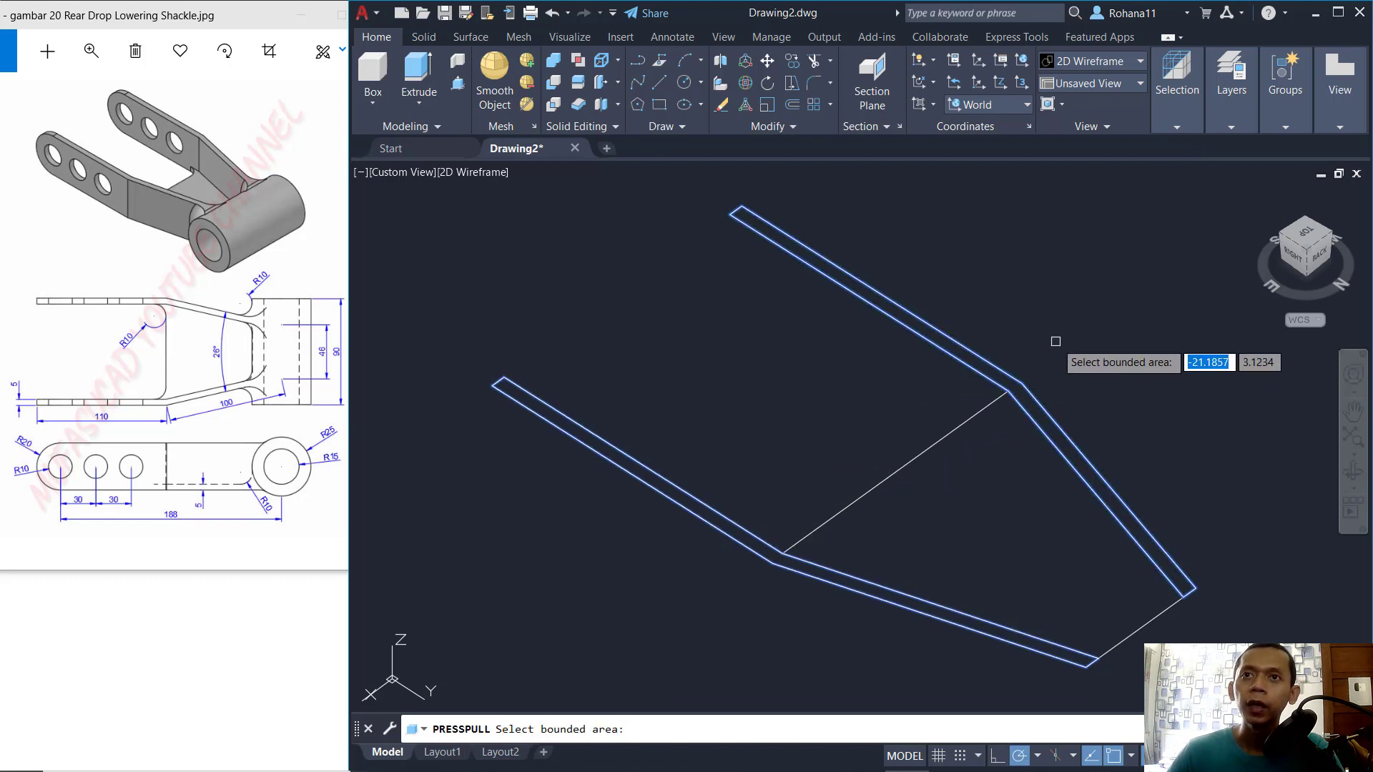
{"action": "key", "text": "Return"}
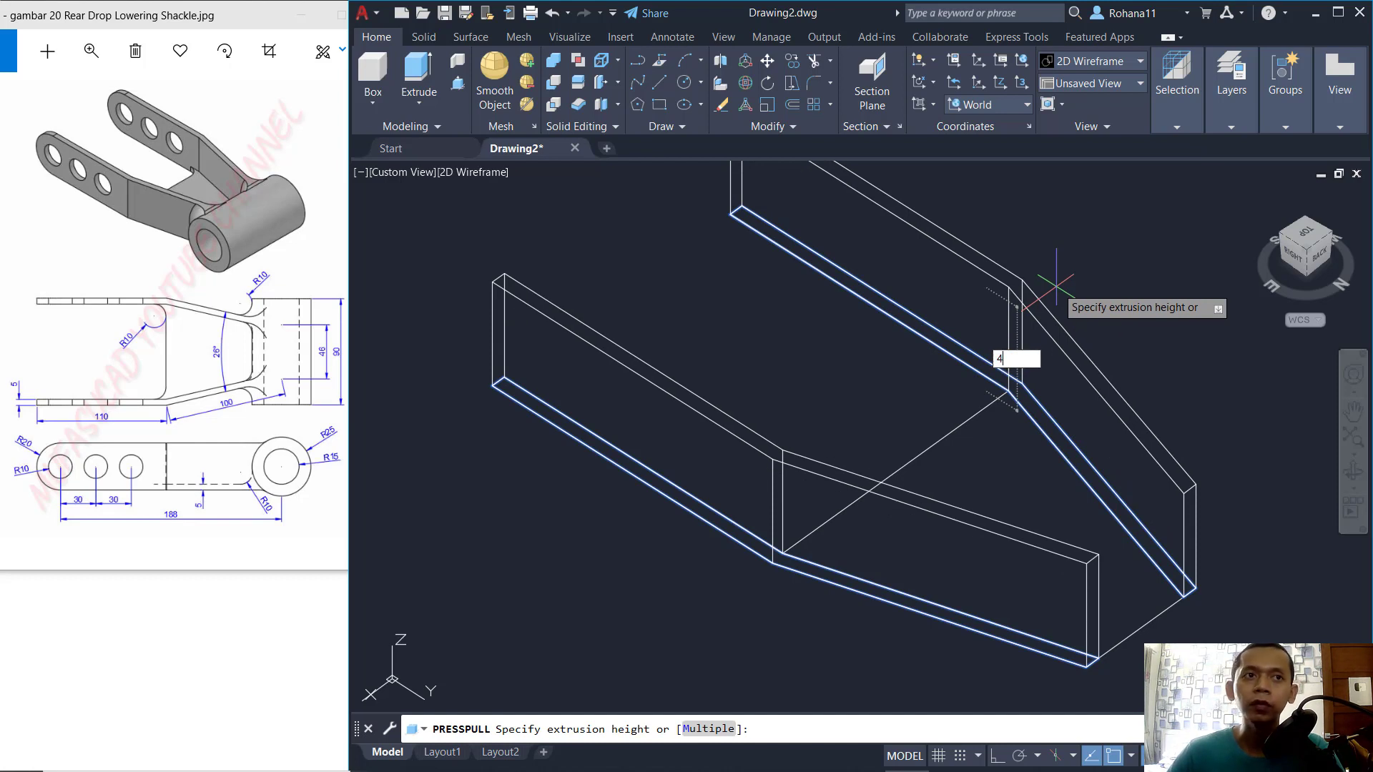
{"action": "key", "text": "Return"}
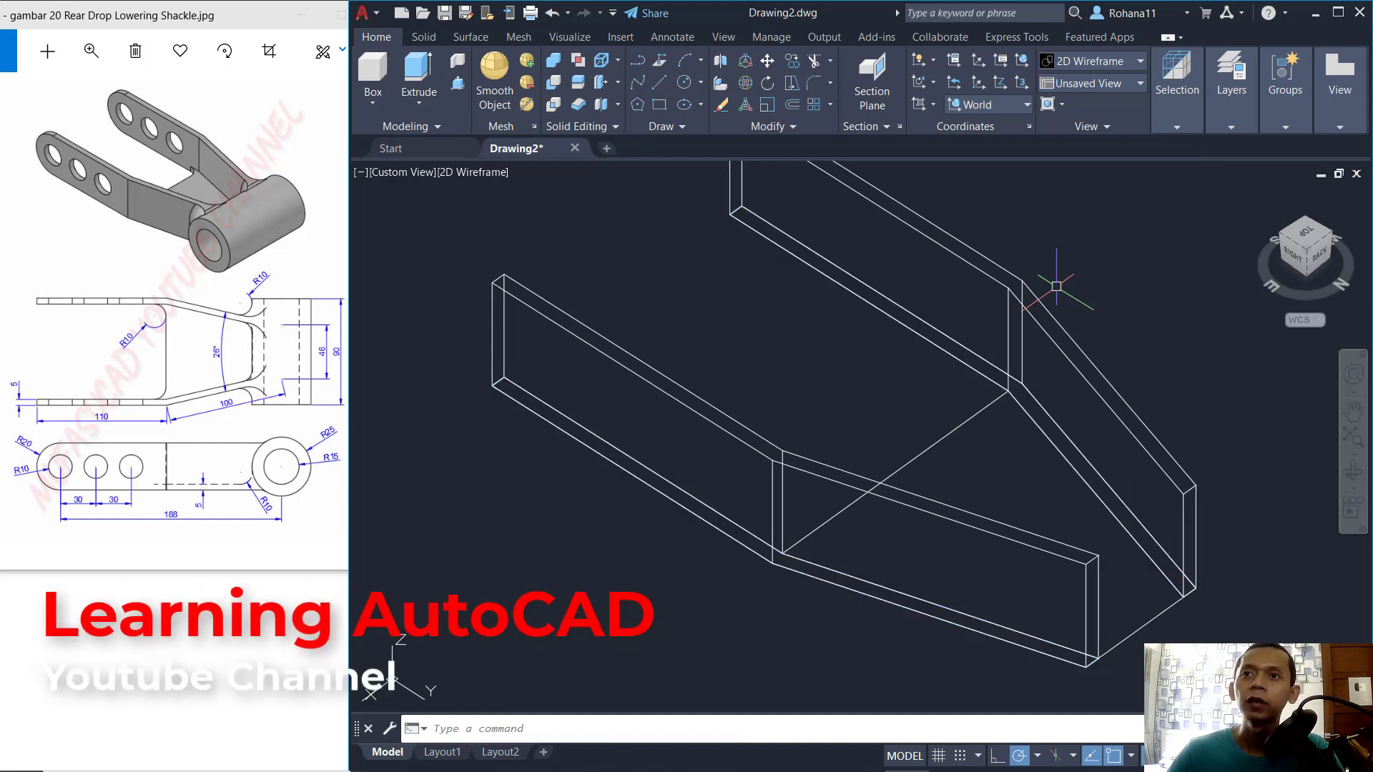
Presspull the enclosed area between the two sloped leg sections to a height of 5 mm.
{"action": "key", "text": "Return"}
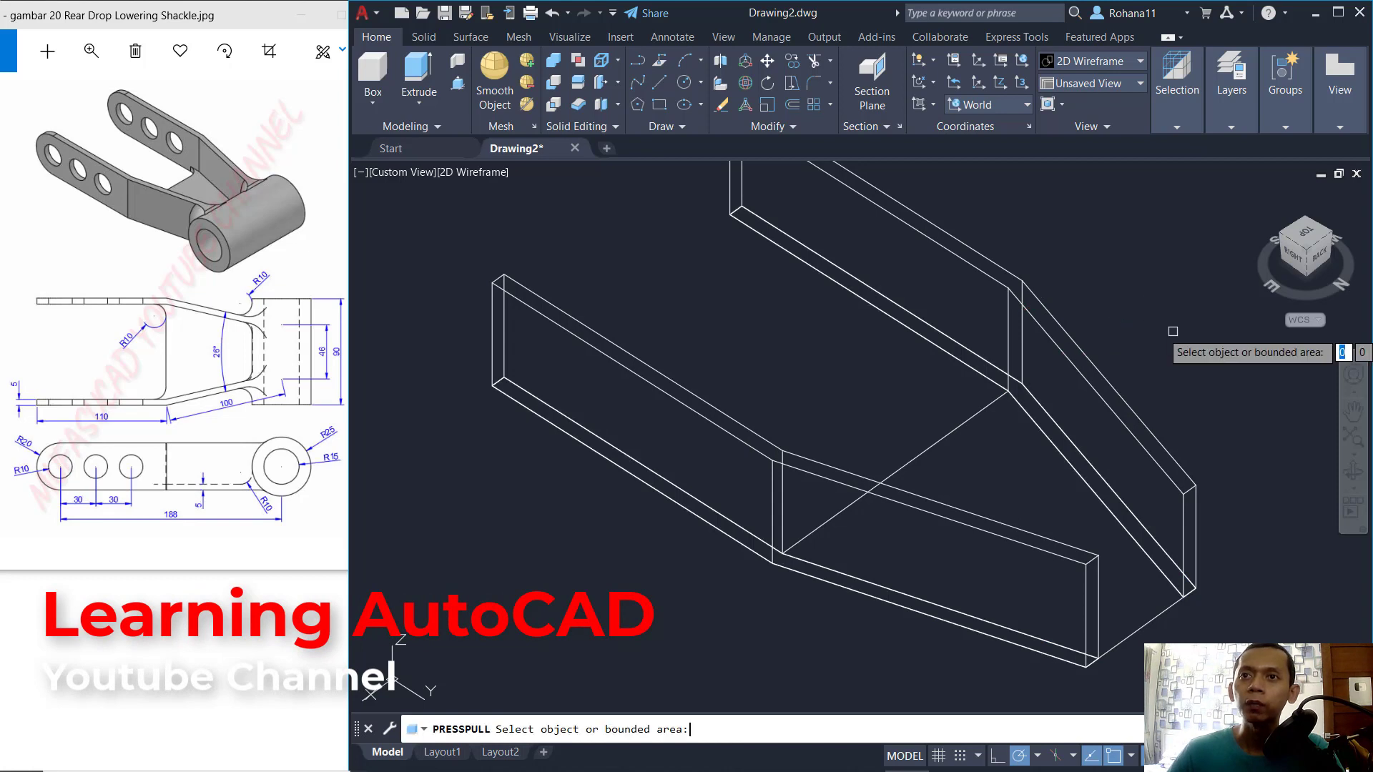
{"action": "left_click", "coordinate": [1003, 475]}
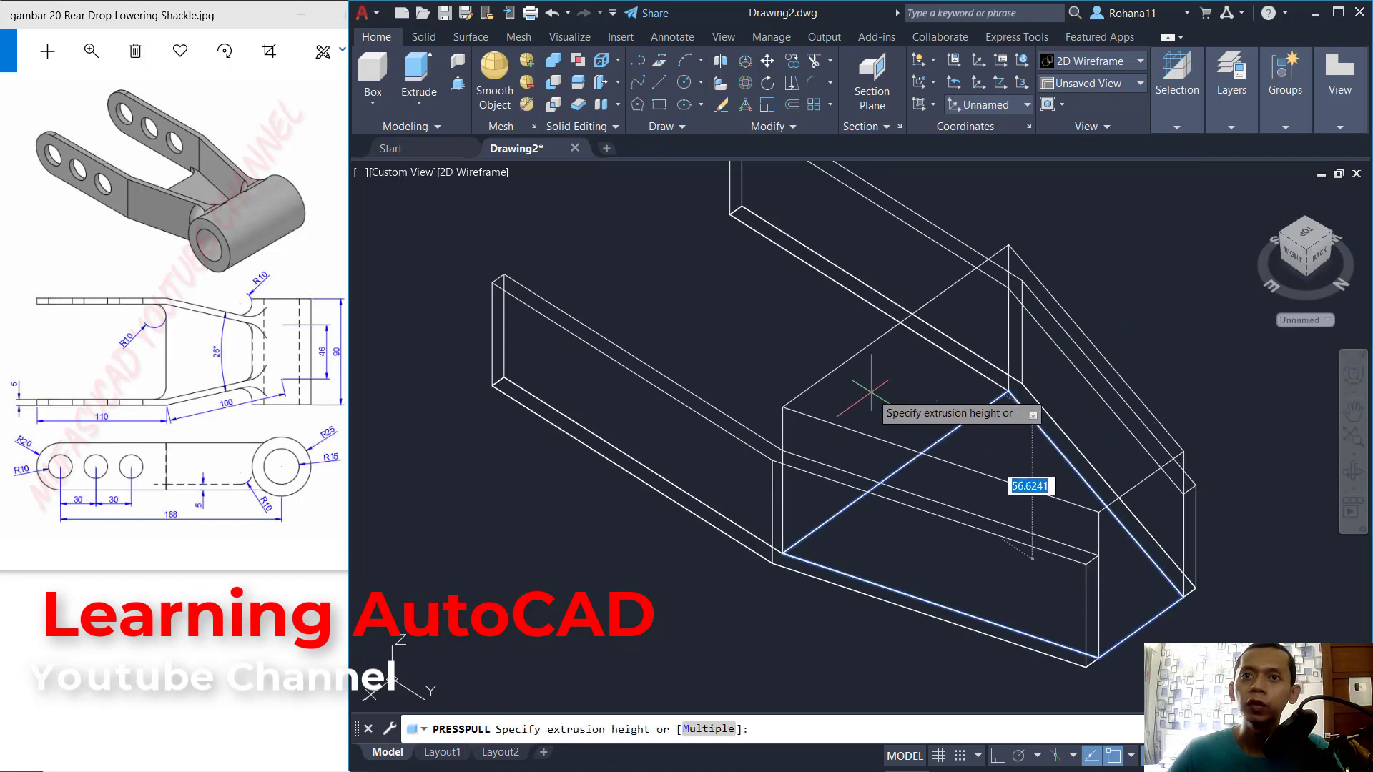
{"action": "type", "text": "5"}
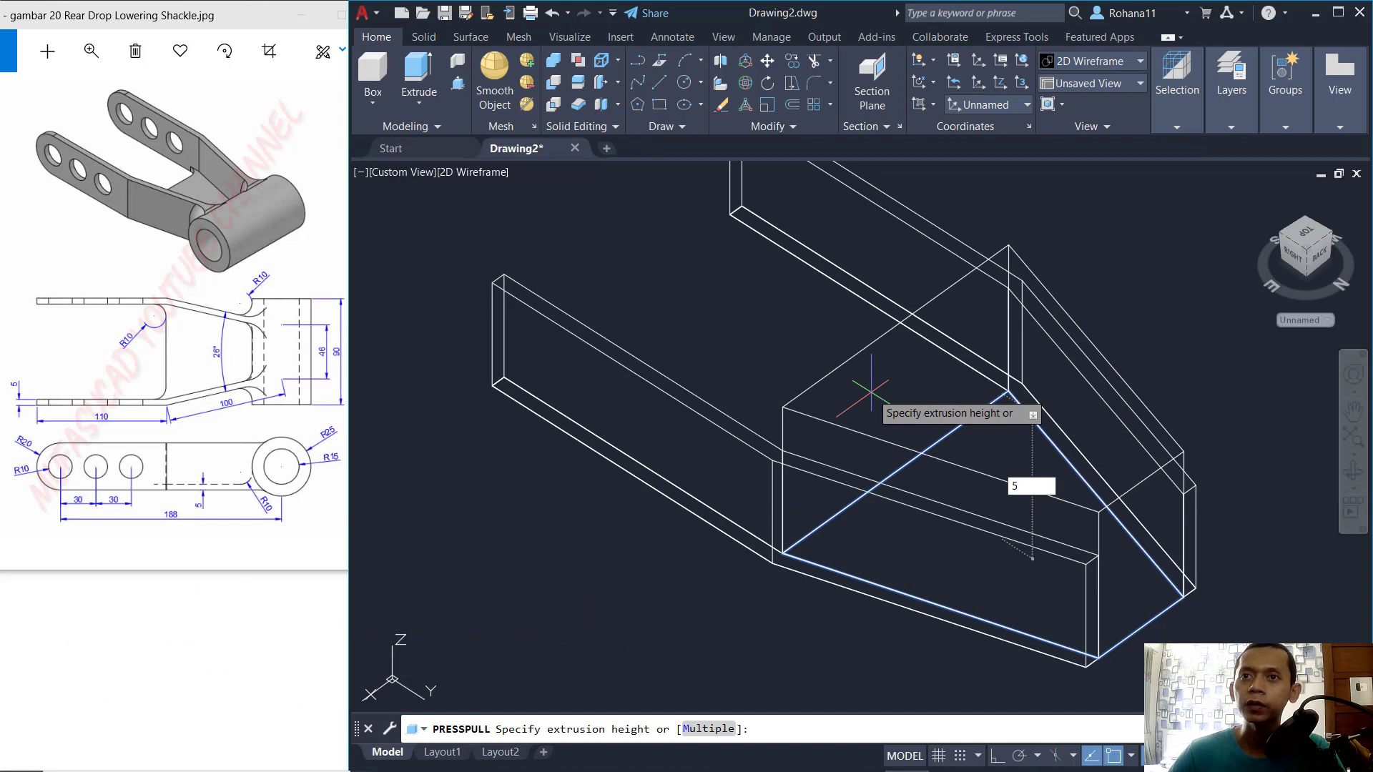
{"action": "key", "text": "Return"}
{"action": "key", "text": "Return"}
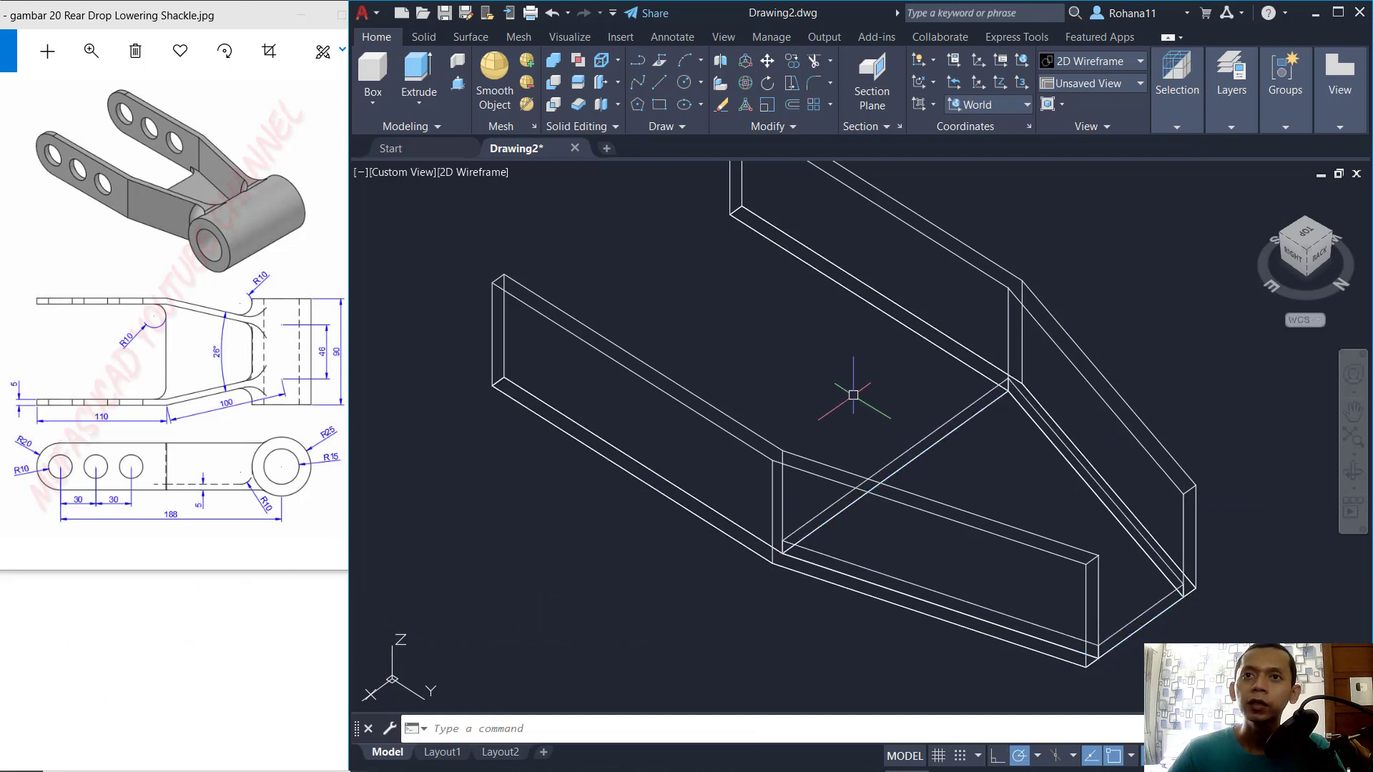
Union the two leg solids and the thin plate between them into a single solid.
{"action": "type", "text": "uni"}
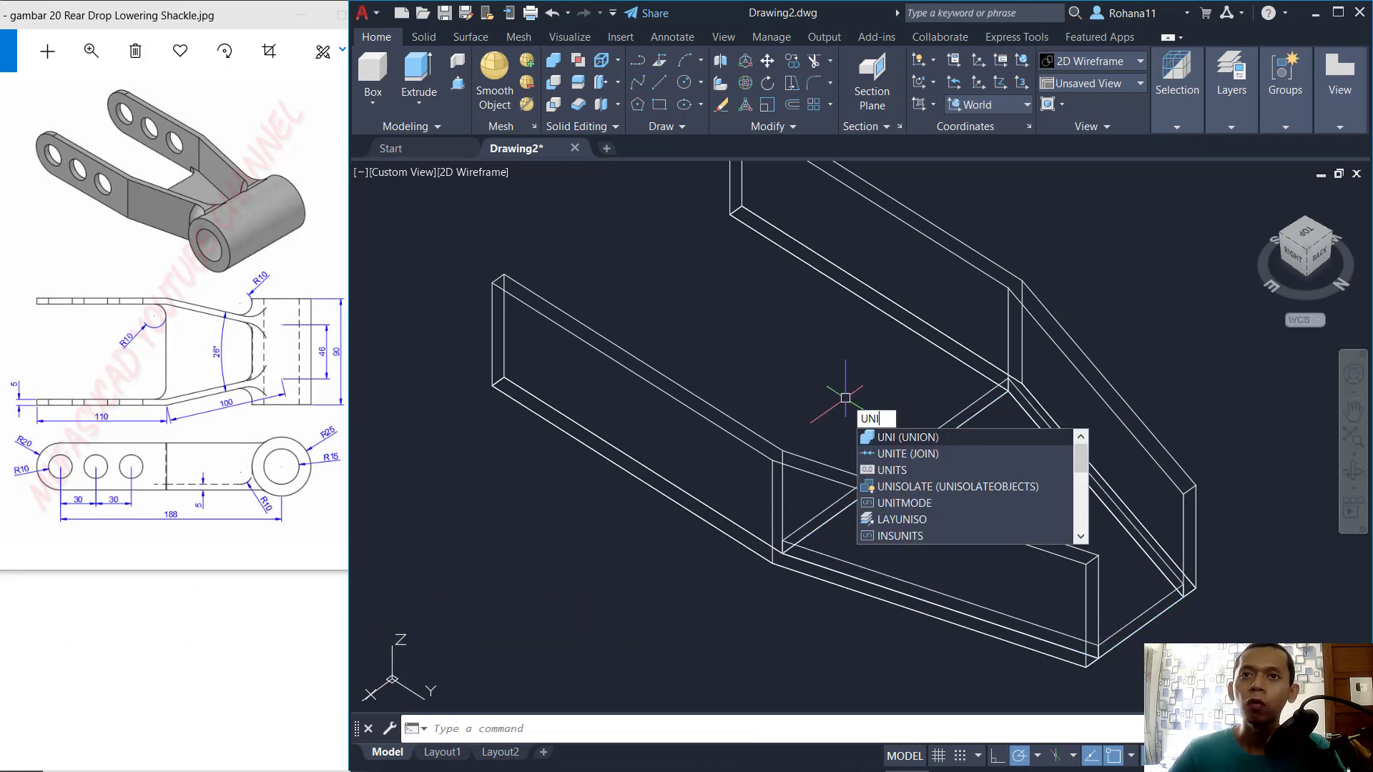
{"action": "key", "text": "Return"}
{"action": "left_click", "coordinate": [1130, 312]}
{"action": "left_click", "coordinate": [864, 563]}
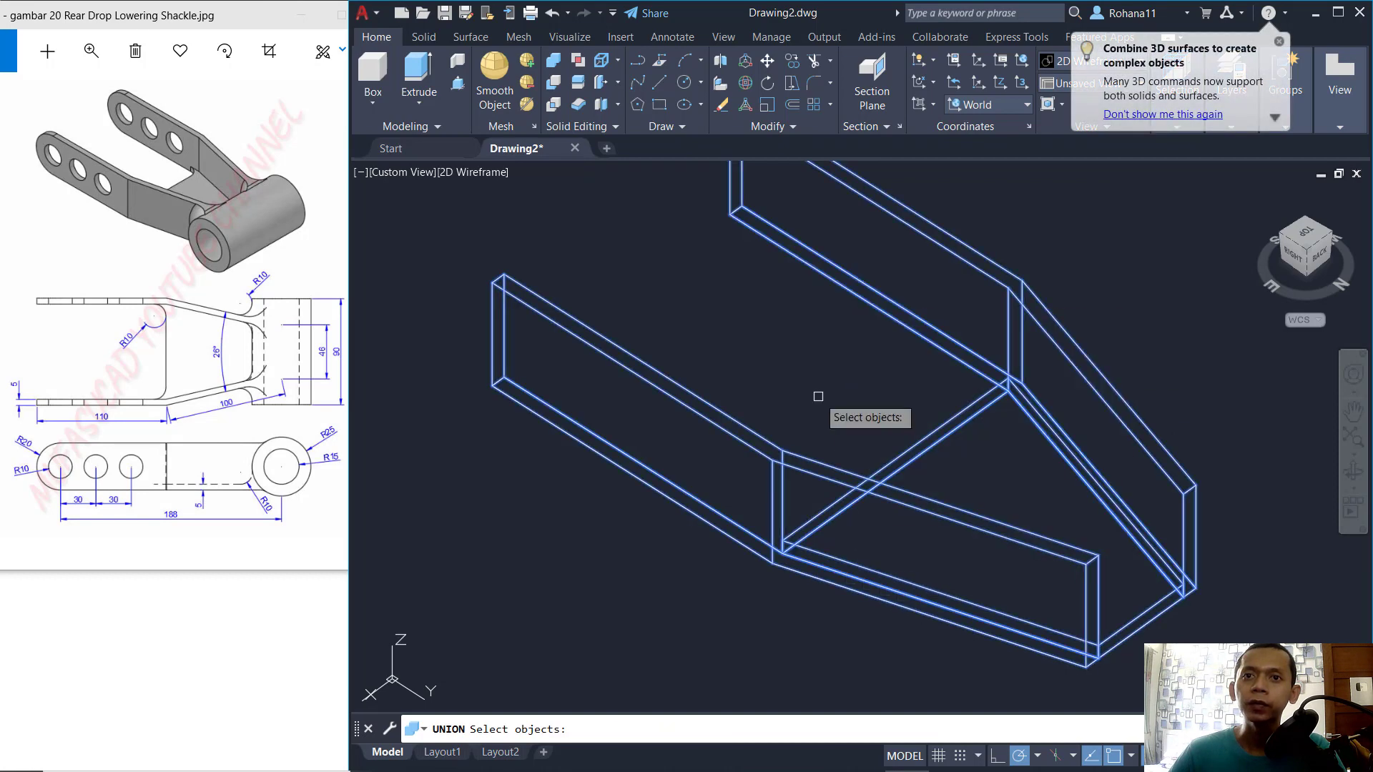
{"action": "key", "text": "Return"}
Move the united fork solid sideways, clear of the 2D outline it was built from.
{"action": "mouse_move", "coordinate": [875, 448]}
{"action": "middle_mouse_down", "text": "shift"}
{"action": "mouse_move", "coordinate": [641, 543]}
{"action": "mouse_move", "coordinate": [1032, 540]}
{"action": "mouse_move", "coordinate": [896, 565]}
{"action": "middle_mouse_up", "text": "shift"}
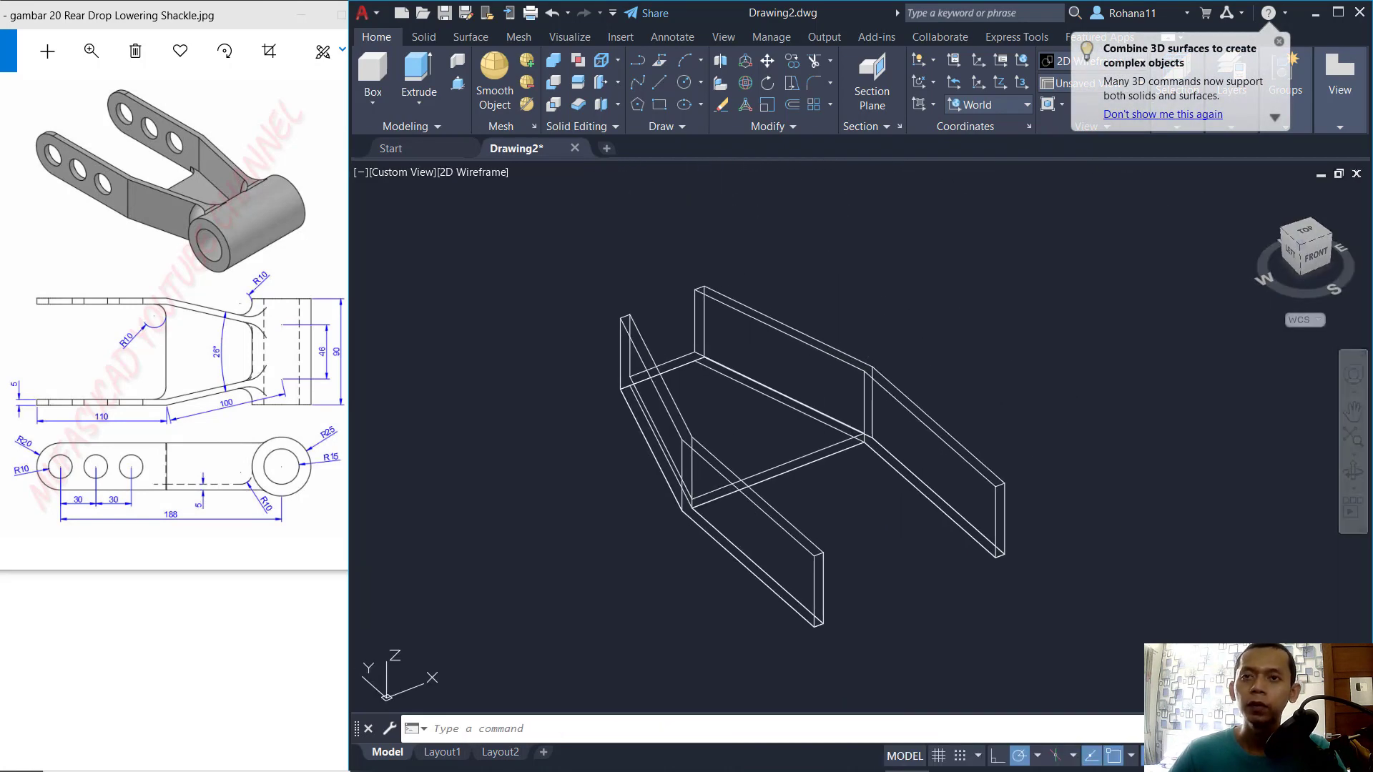
{"action": "type", "text": "m"}
{"action": "key", "text": "Return"}
{"action": "left_click", "coordinate": [993, 475]}
{"action": "key", "text": "Return"}
{"action": "left_click", "coordinate": [914, 631]}
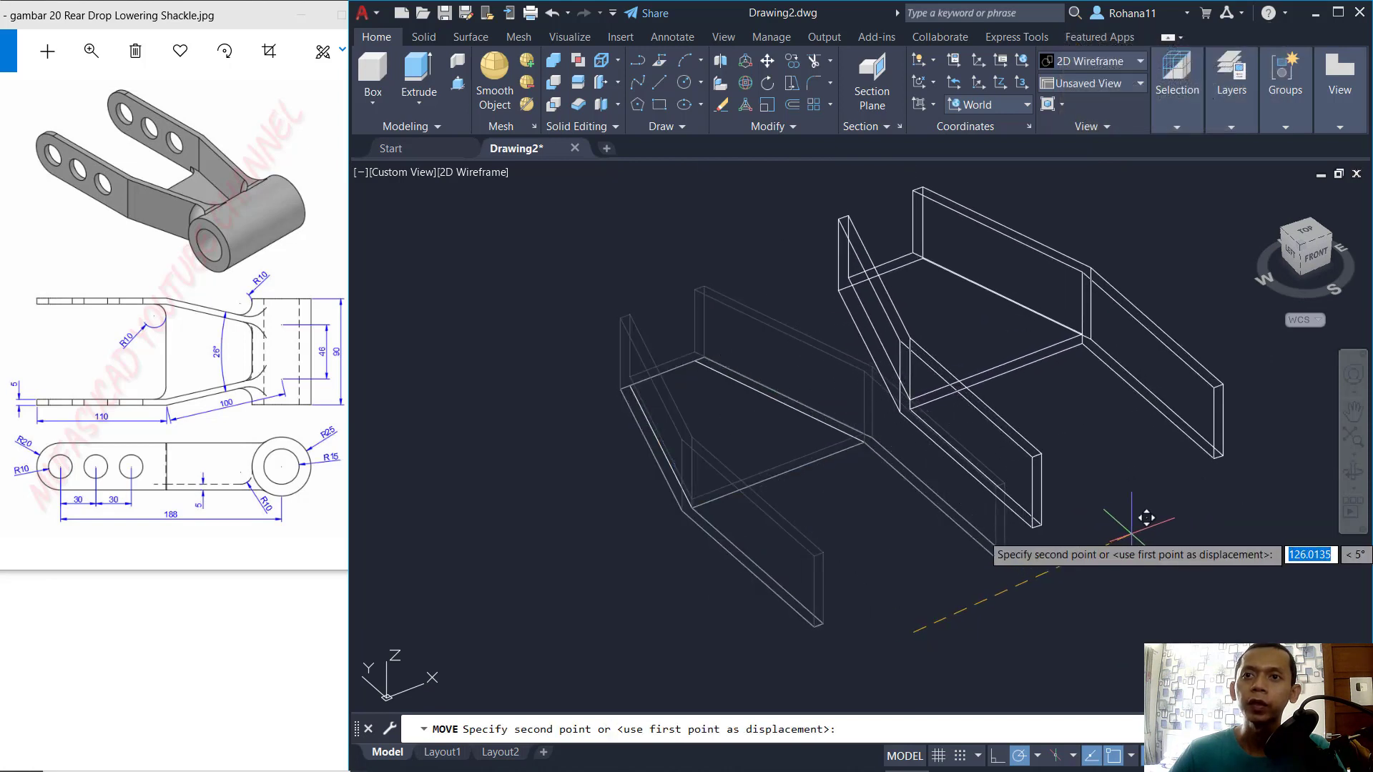
{"action": "left_click", "coordinate": [1164, 526]}
Delete all the leftover 2D outline lines of the fork.
{"action": "left_click", "coordinate": [506, 344]}
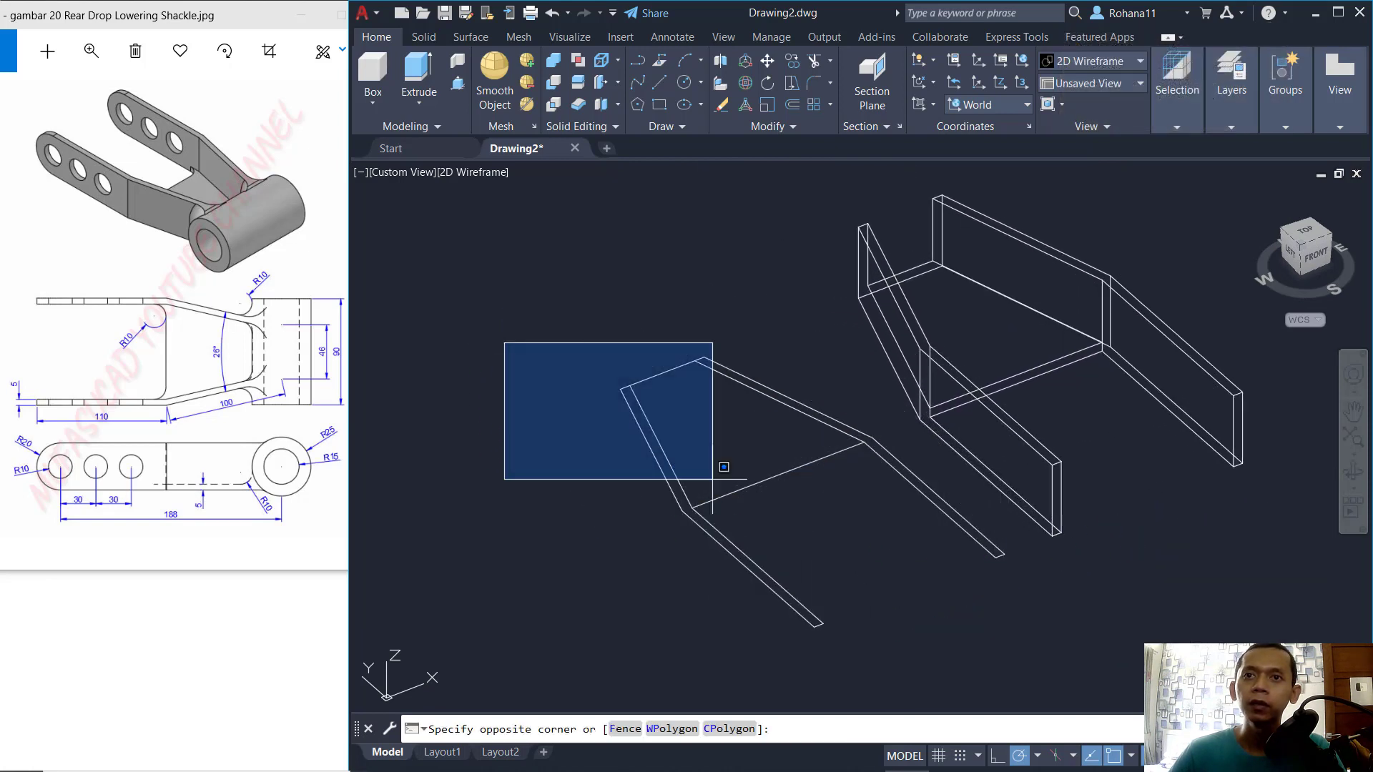
{"action": "left_click", "coordinate": [1051, 643]}
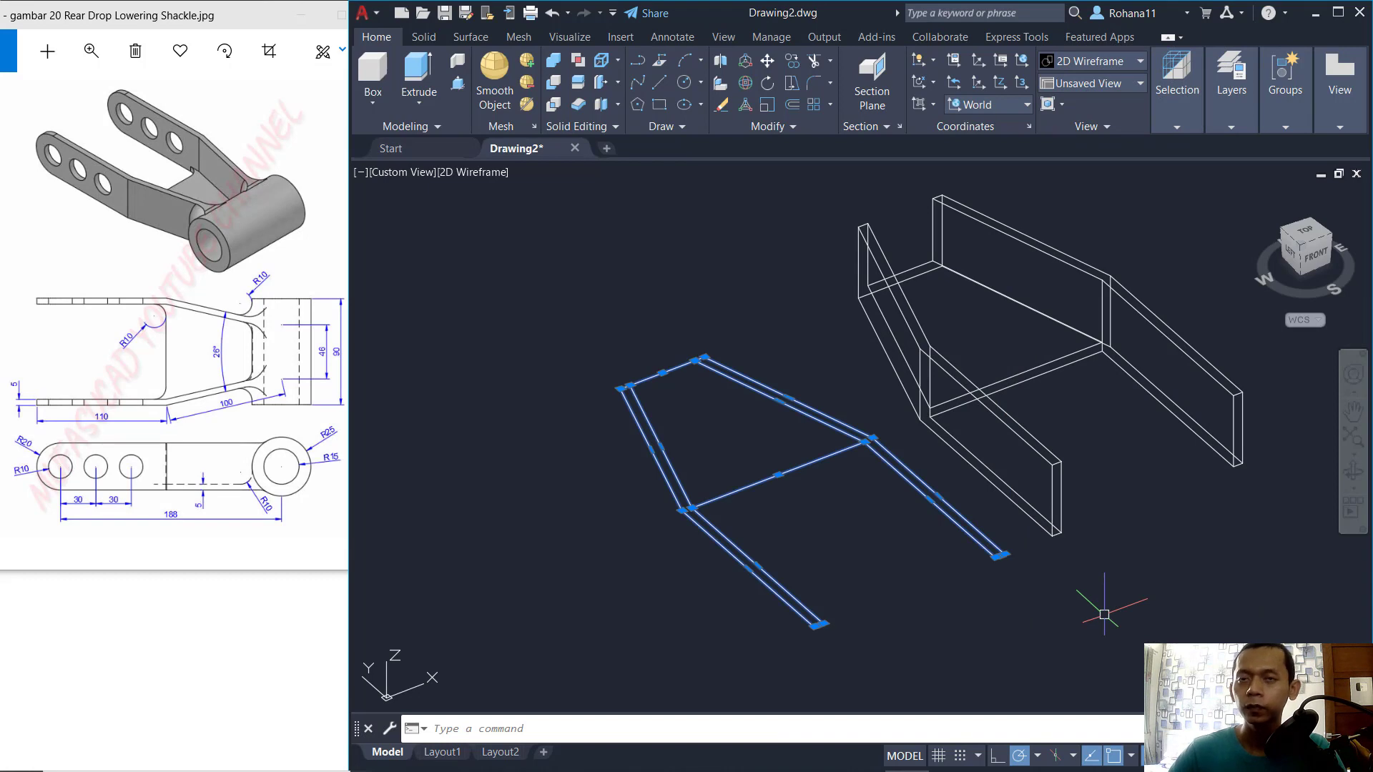
{"action": "key", "text": "Delete"}
Fillet the two short vertical edges where the plate's straight edge meets the legs with radius 10 mm.
{"action": "middle_click_drag", "start_coordinate": [1071, 402], "coordinate": [987, 477]}
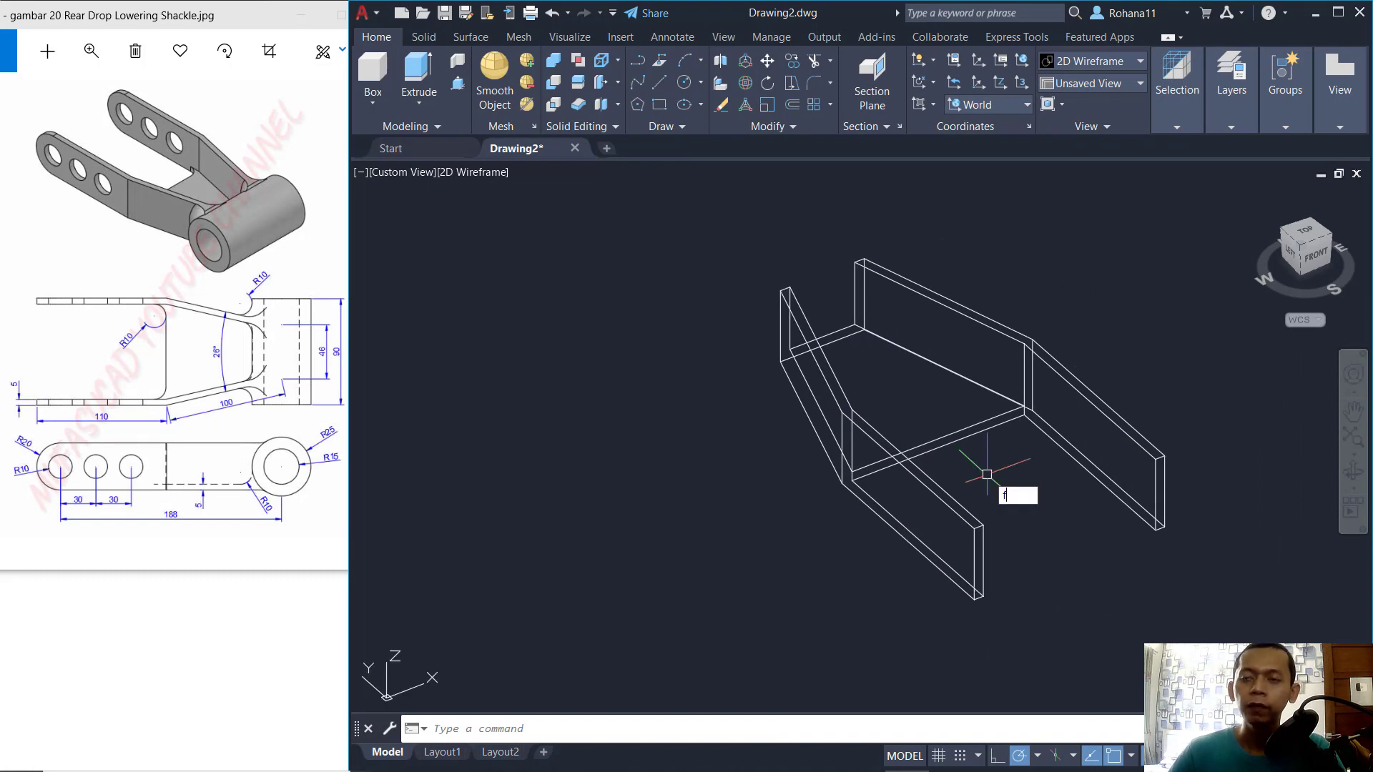
{"action": "key", "text": "Return"}
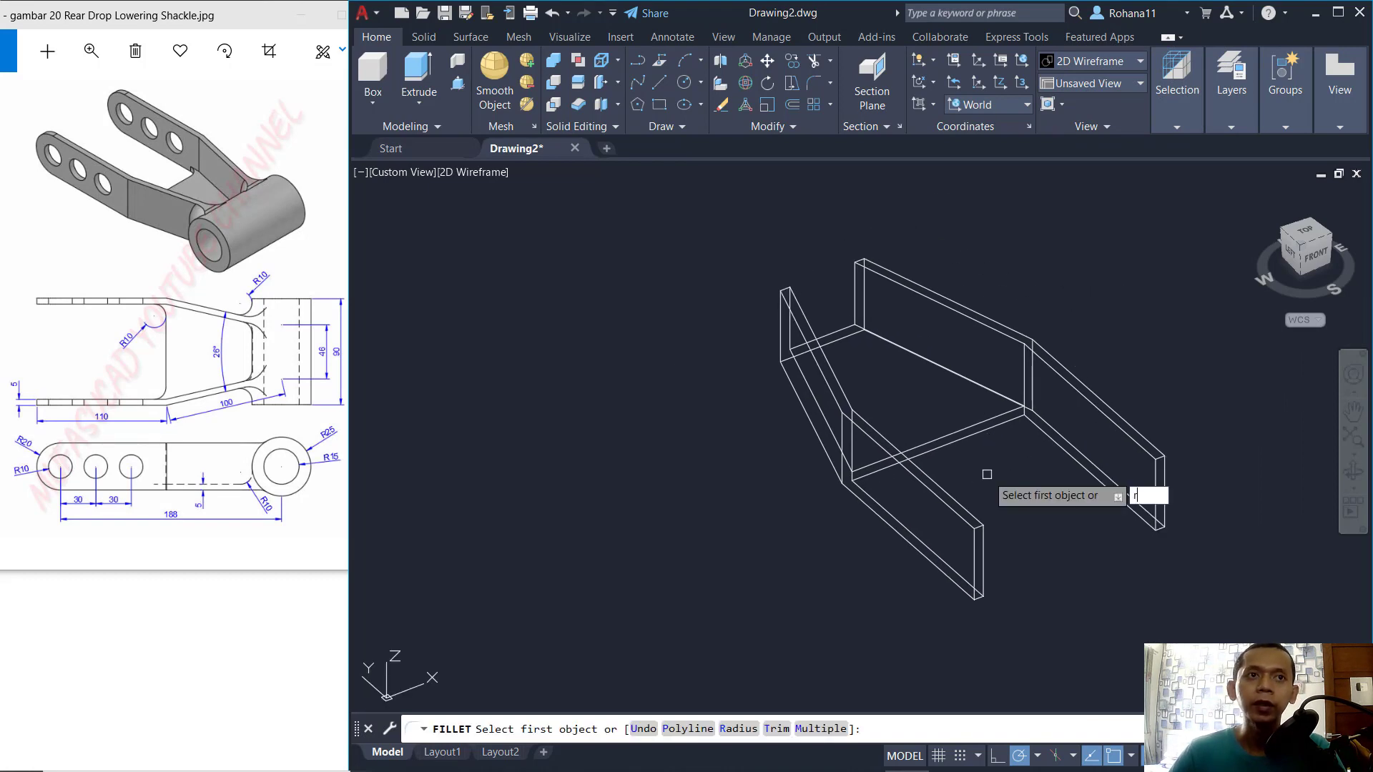
{"action": "type", "text": "r"}
{"action": "key", "text": "Return"}
{"action": "type", "text": "10"}
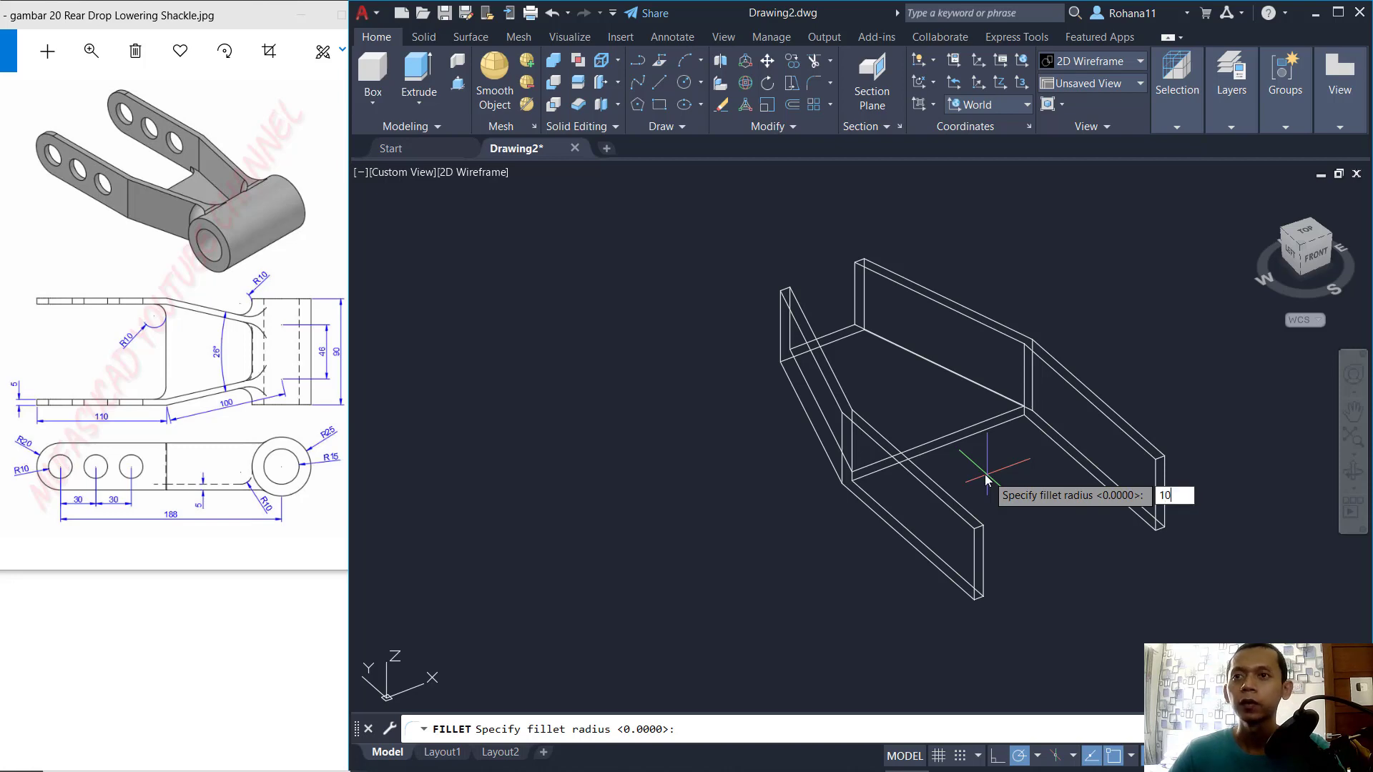
{"action": "key", "text": "Return"}
{"action": "scroll", "coordinate": [999, 448], "scroll_direction": "up", "scroll_amount": 5}
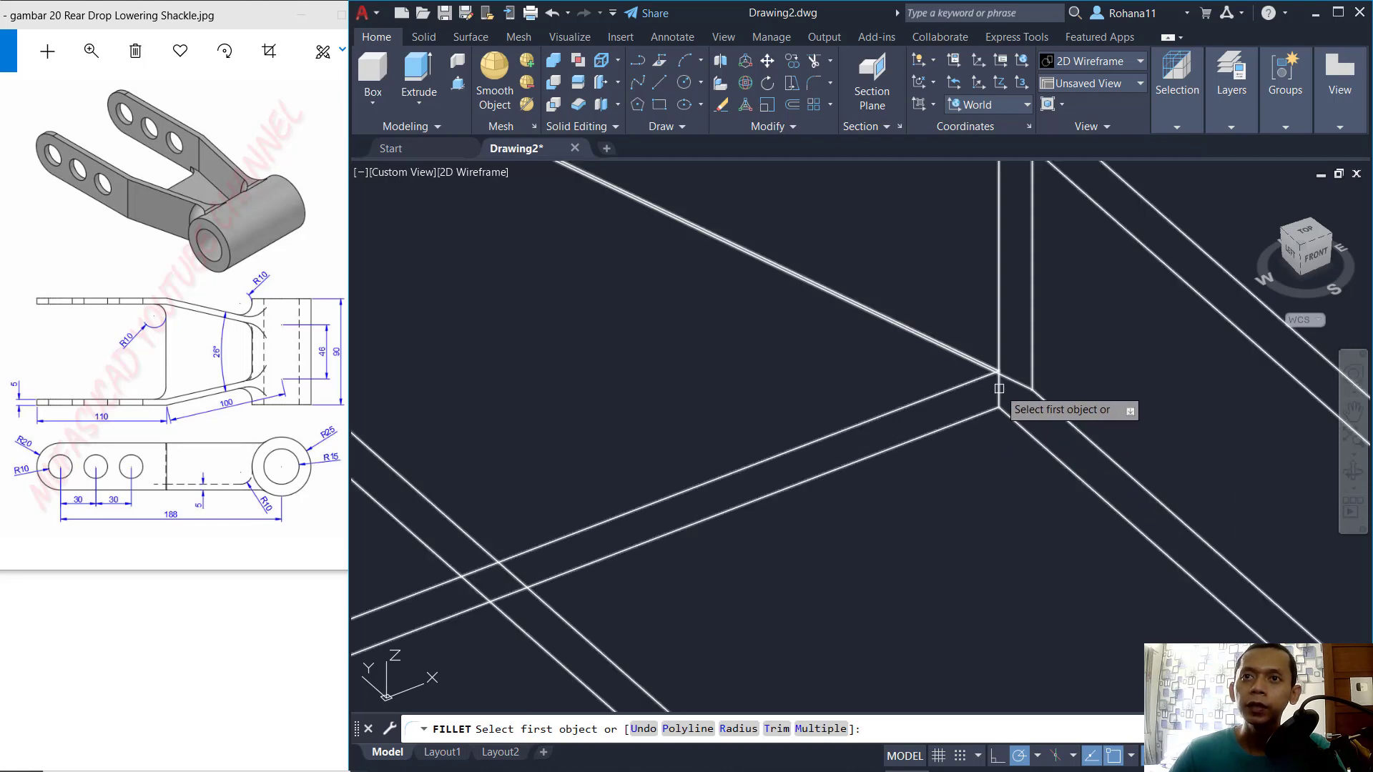
{"action": "left_click", "coordinate": [999, 462]}
{"action": "key", "text": "Return"}
{"action": "middle_click_drag", "start_coordinate": [920, 527], "coordinate": [1165, 444]}
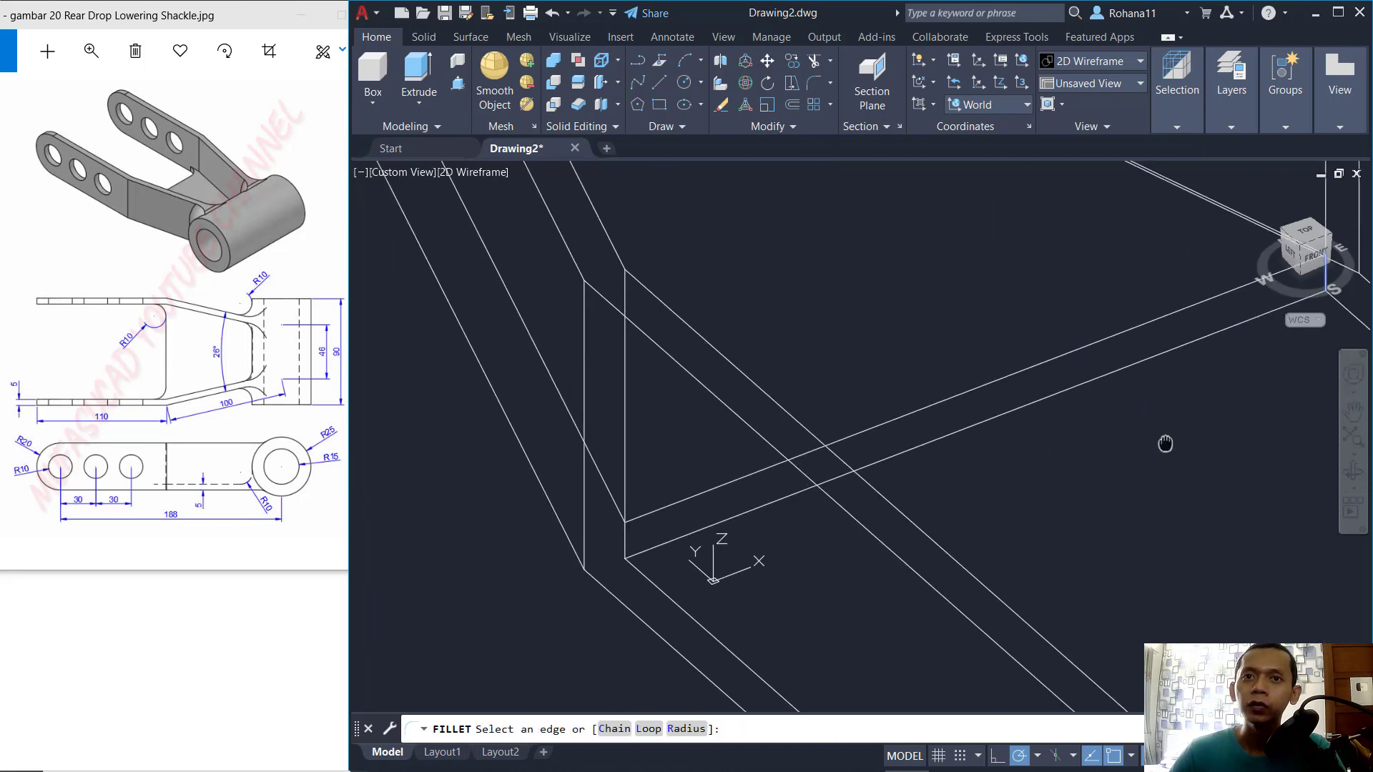
{"action": "left_click", "coordinate": [628, 552]}
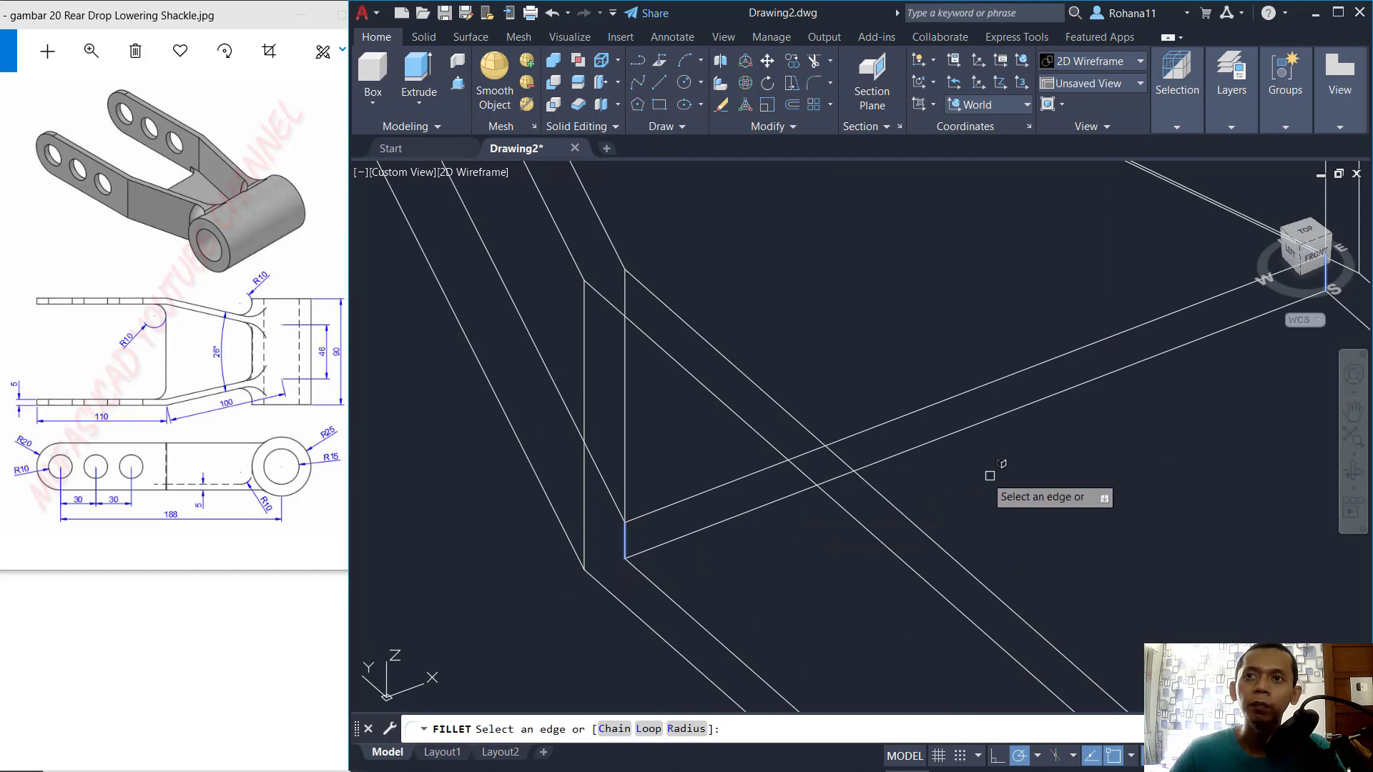
{"action": "key", "text": "Return"}
Set the Right view to align the working plane with the fork's side, and orbit back to a 3D view.
{"action": "scroll", "coordinate": [1124, 471], "scroll_direction": "down", "scroll_amount": 2}
{"action": "middle_click_drag", "start_coordinate": [1233, 446], "coordinate": [1085, 569], "text": "shift"}
{"action": "scroll", "coordinate": [1105, 508], "scroll_direction": "down", "scroll_amount": 2}
{"action": "mouse_move", "coordinate": [1105, 451]}
{"action": "middle_mouse_down", "text": "shift"}
{"action": "mouse_move", "coordinate": [1042, 545]}
{"action": "mouse_move", "coordinate": [1057, 493]}
{"action": "mouse_move", "coordinate": [1072, 493]}
{"action": "middle_mouse_up", "text": "shift"}
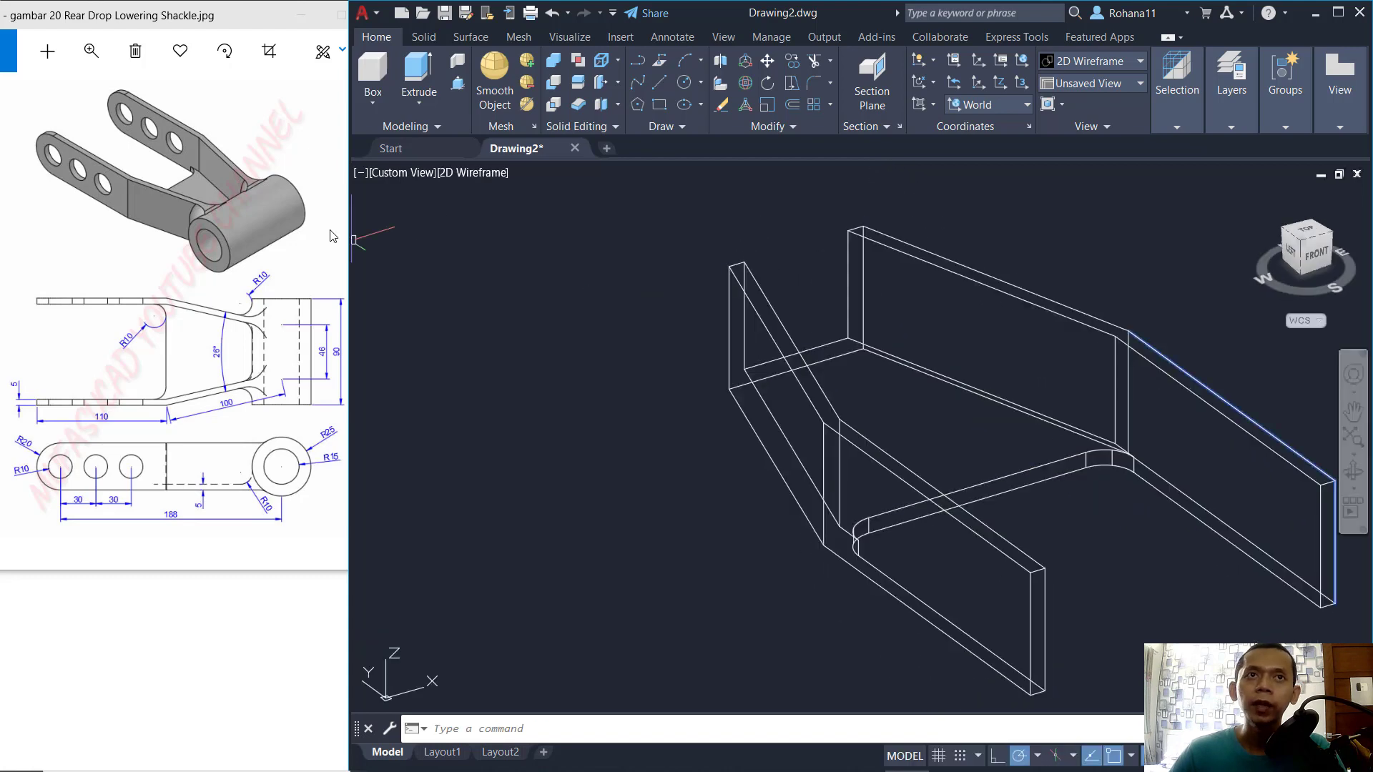
{"action": "left_click", "coordinate": [391, 173]}
{"action": "left_click", "coordinate": [444, 265]}
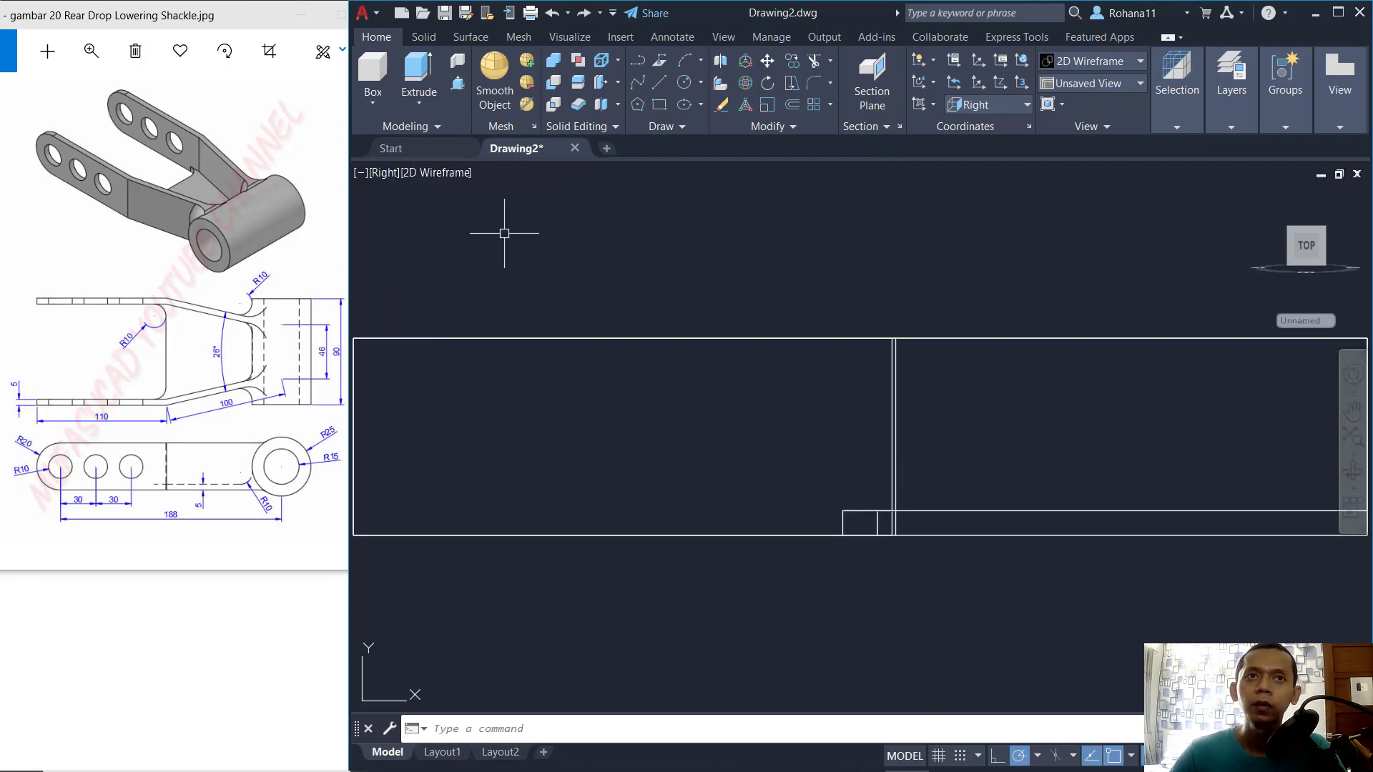
{"action": "scroll", "coordinate": [764, 404], "scroll_direction": "down", "scroll_amount": 2}
{"action": "middle_click_drag", "start_coordinate": [772, 398], "coordinate": [739, 269], "text": "shift"}
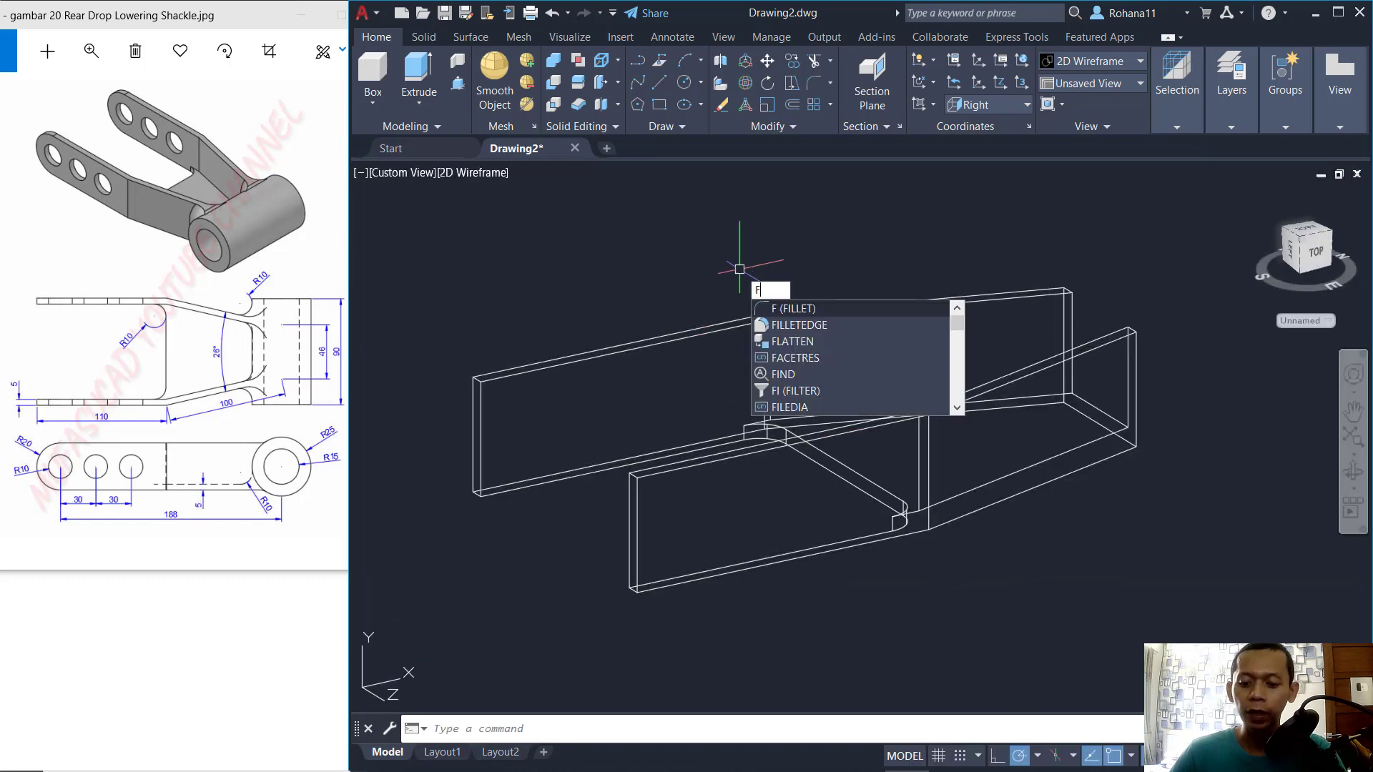
Round the free ends of both fork legs by filleting their upper and lower corner edges with radius 20 mm.
{"action": "type", "text": "lletedge"}
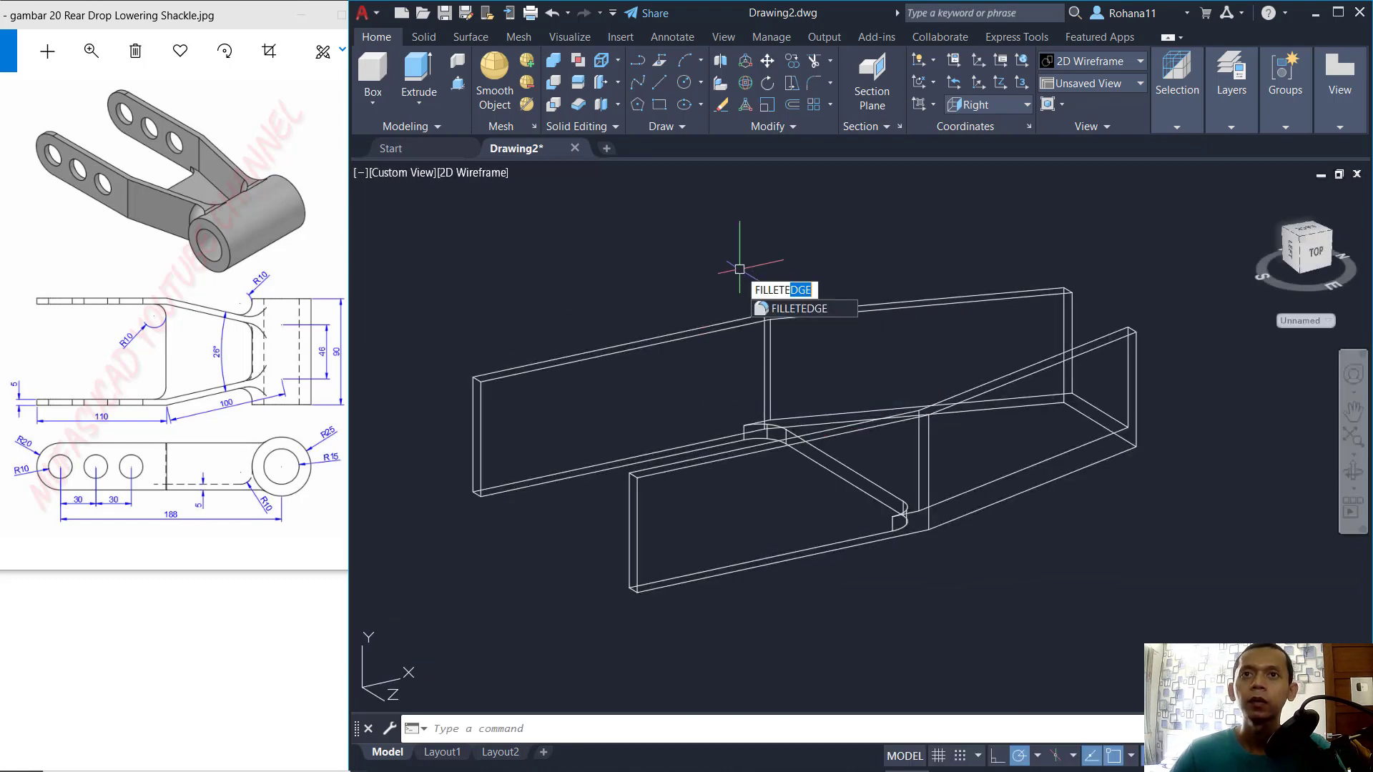
{"action": "key", "text": "Return"}
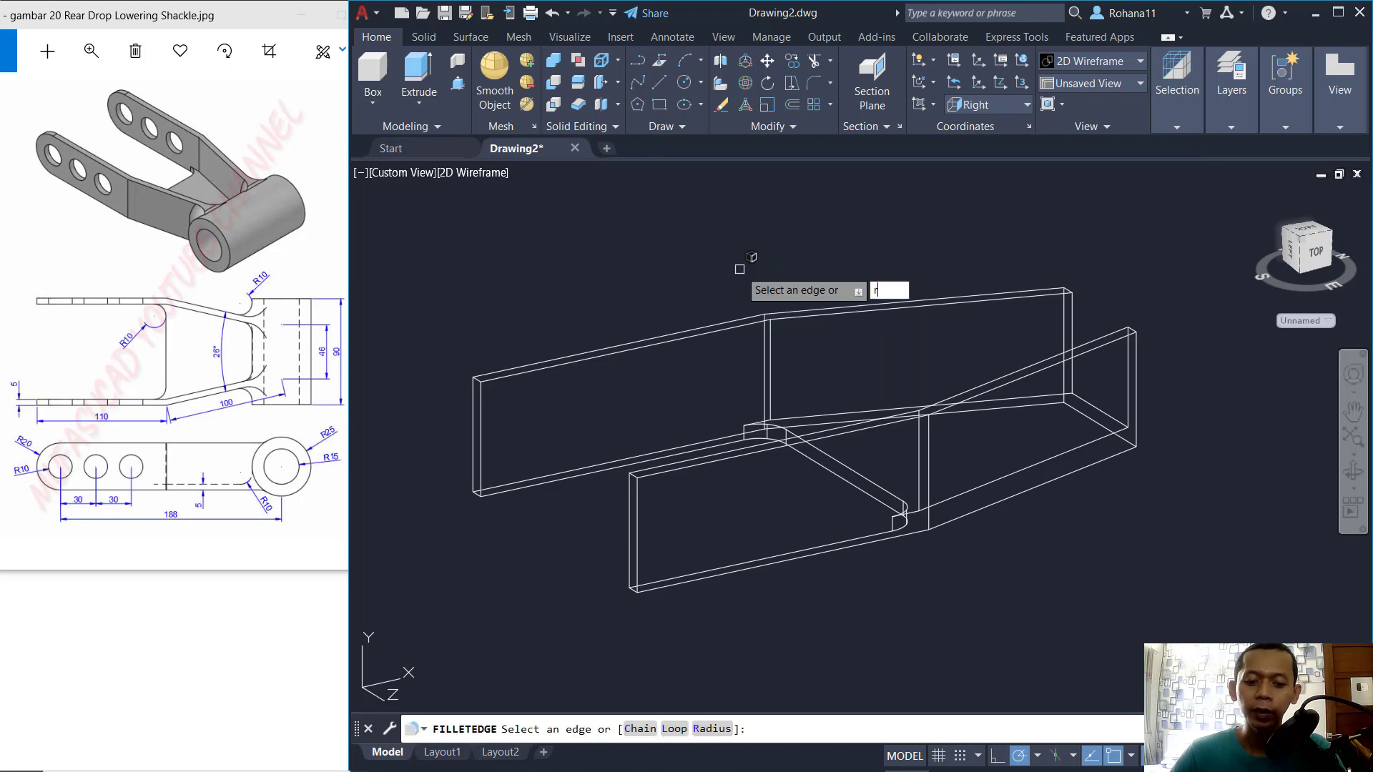
{"action": "key", "text": "Return"}
{"action": "key", "text": "Return"}
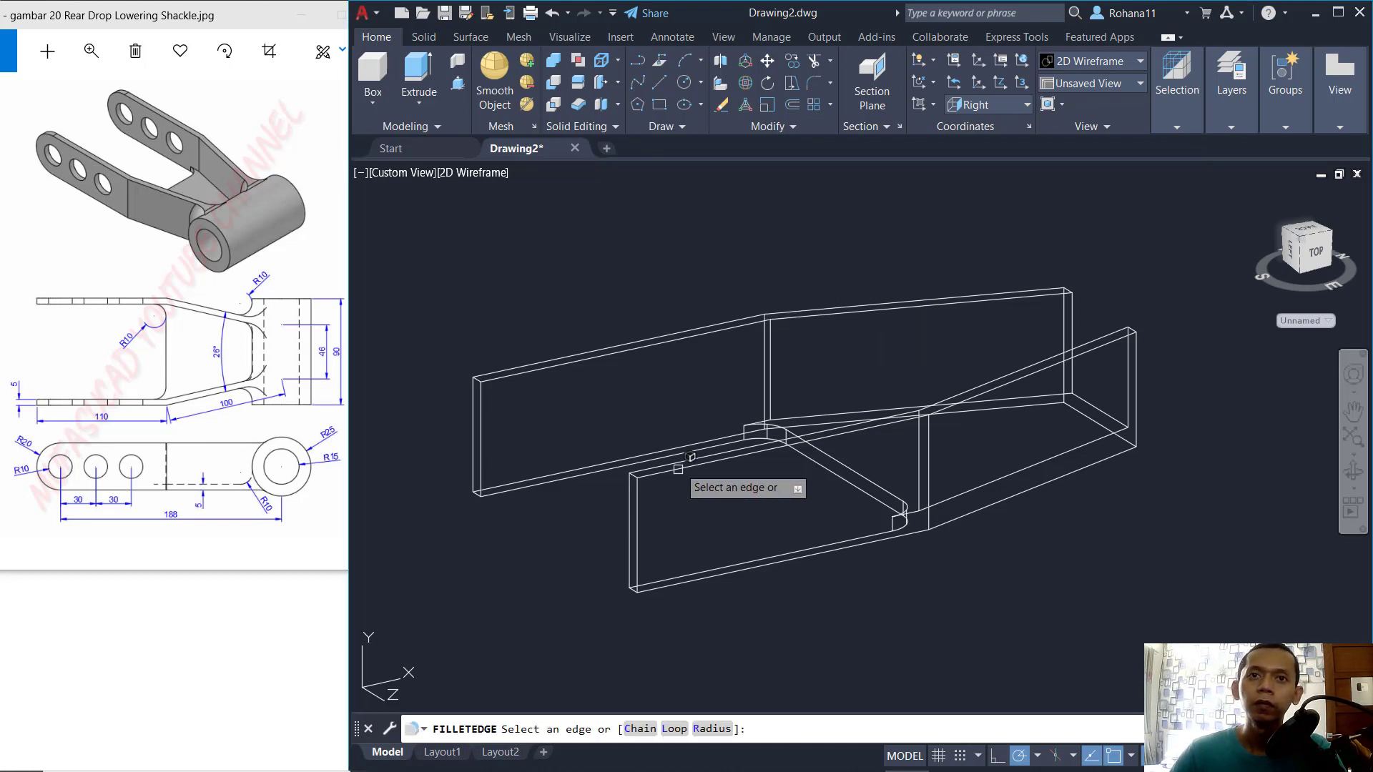
{"action": "scroll", "coordinate": [642, 486], "scroll_direction": "up", "scroll_amount": 5}
{"action": "left_click", "coordinate": [630, 452]}
{"action": "scroll", "coordinate": [694, 461], "scroll_direction": "down", "scroll_amount": 2}
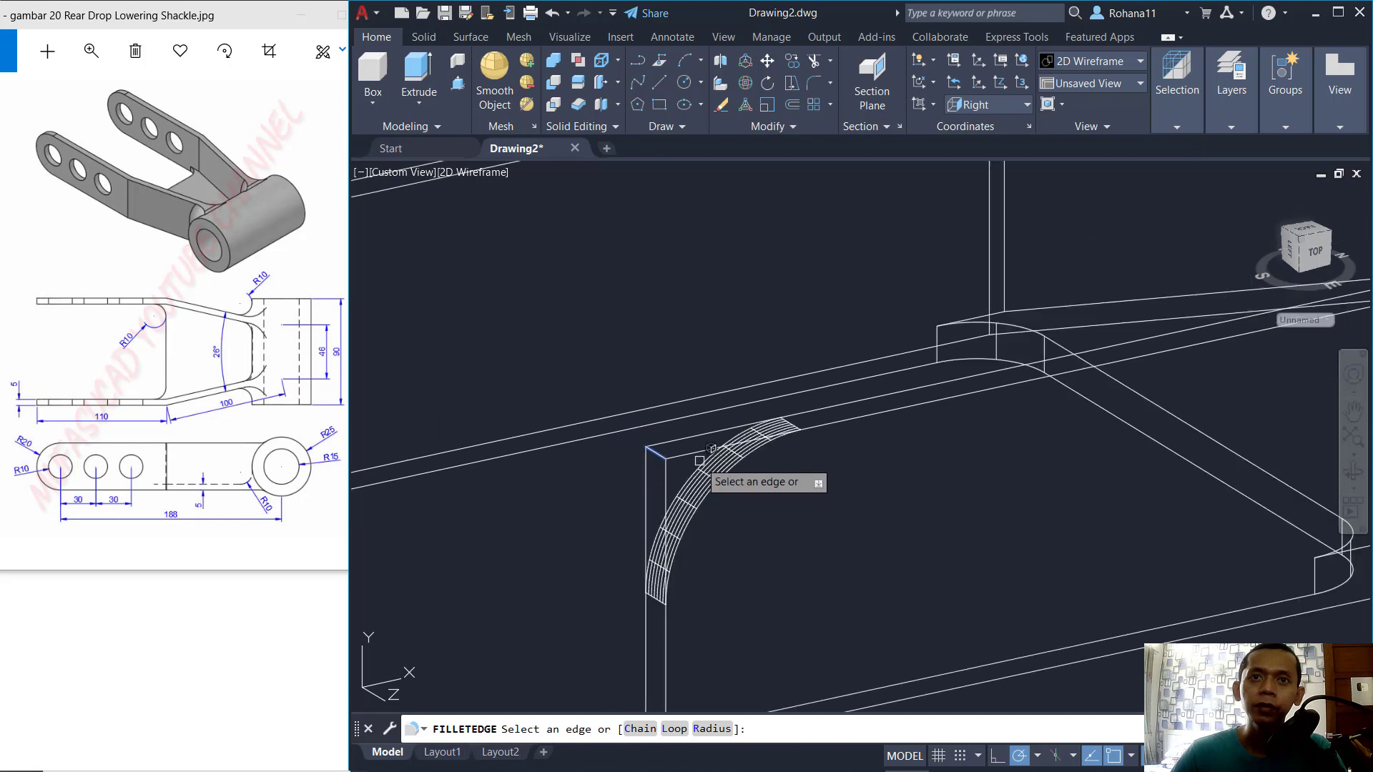
{"action": "middle_click_drag", "start_coordinate": [752, 527], "coordinate": [1000, 396]}
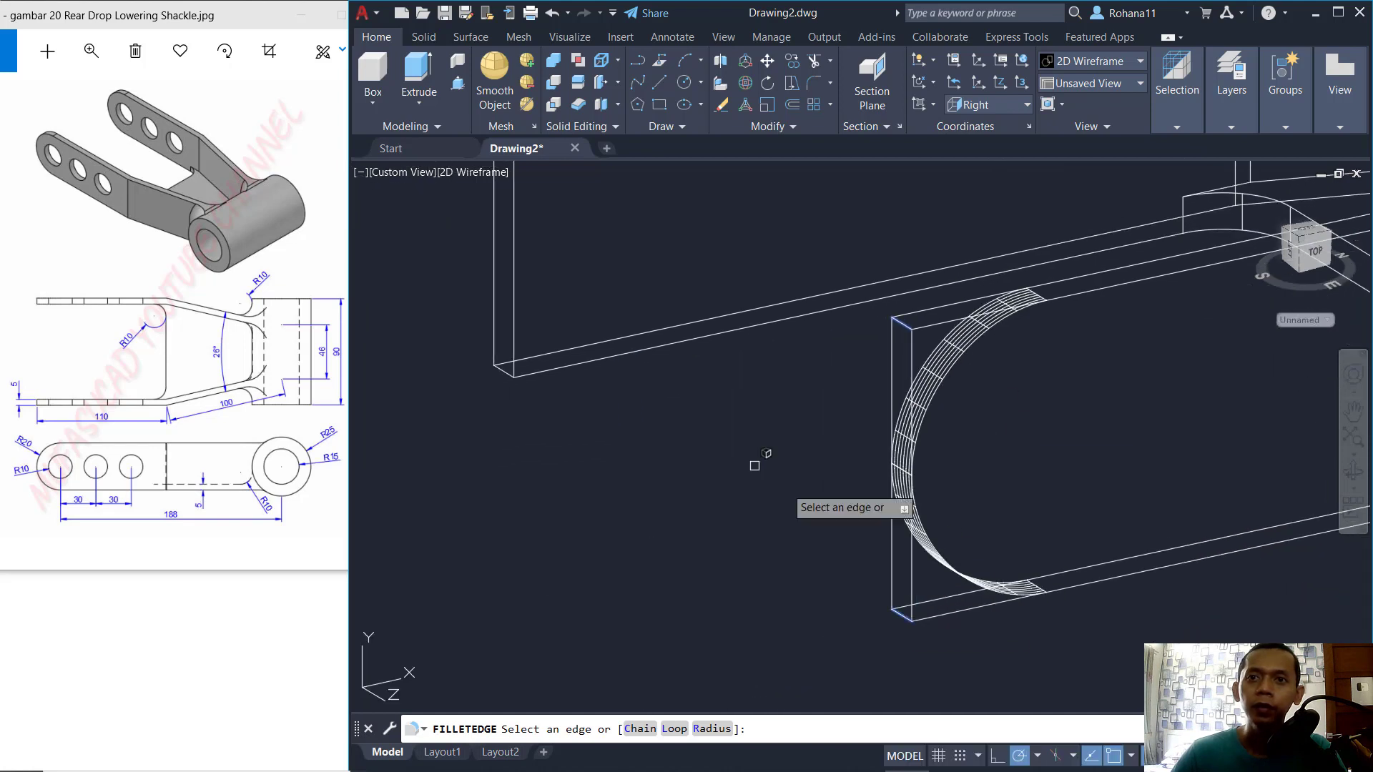
{"action": "middle_click_drag", "start_coordinate": [751, 465], "coordinate": [806, 625]}
{"action": "left_click", "coordinate": [595, 258]}
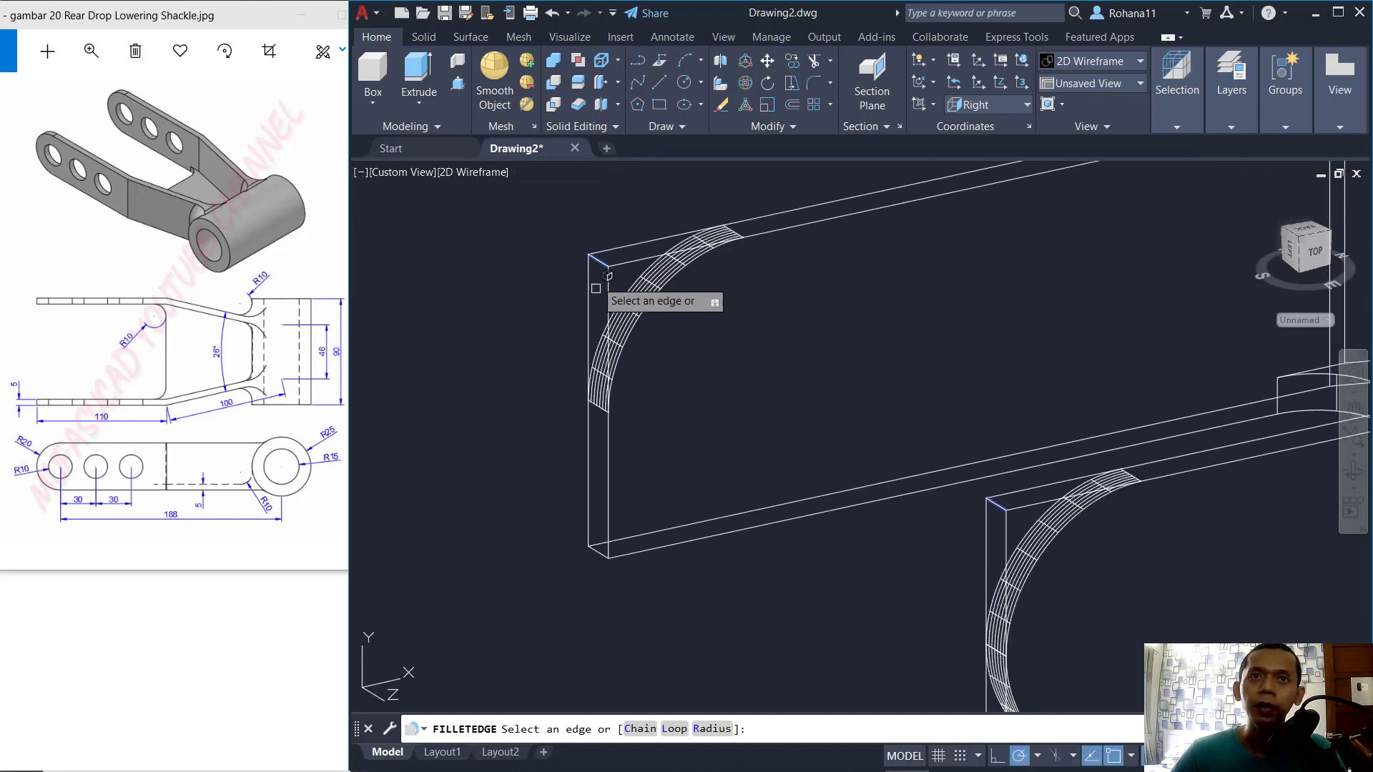
{"action": "left_click", "coordinate": [597, 549]}
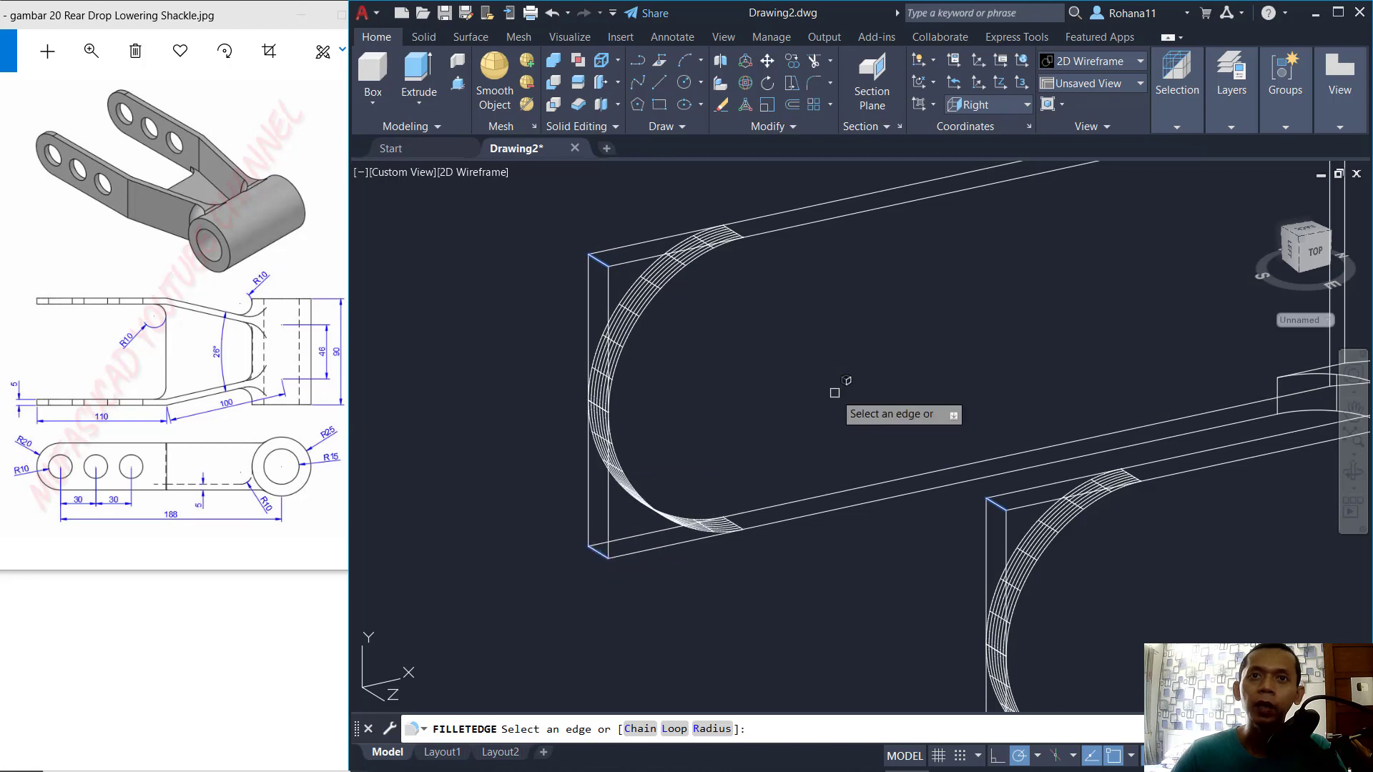
{"action": "key", "text": "Return"}
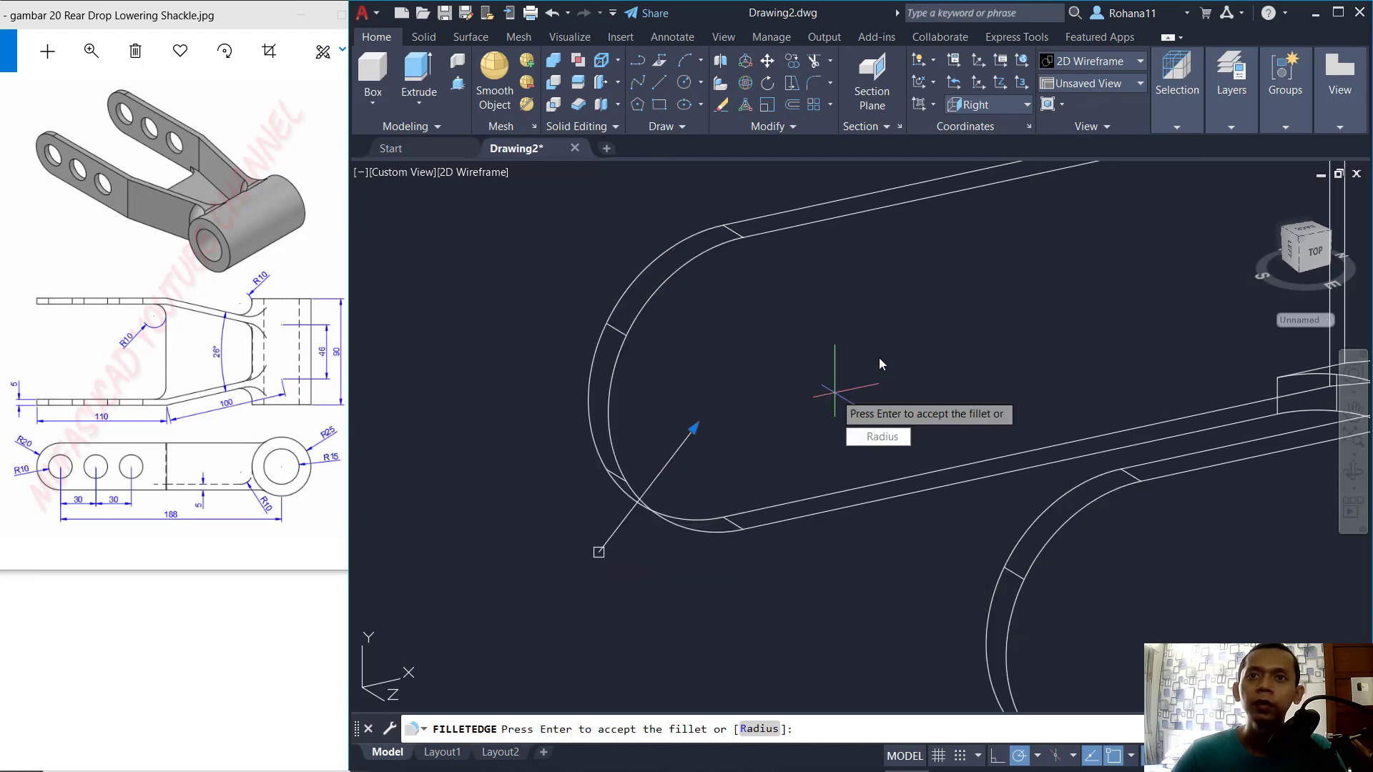
{"action": "key", "text": "Return"}
Draw a circle of radius 10 mm on the near leg's outer face, centred on the rounded end's arc.
{"action": "middle_click_drag", "start_coordinate": [827, 399], "coordinate": [788, 386], "text": "shift"}
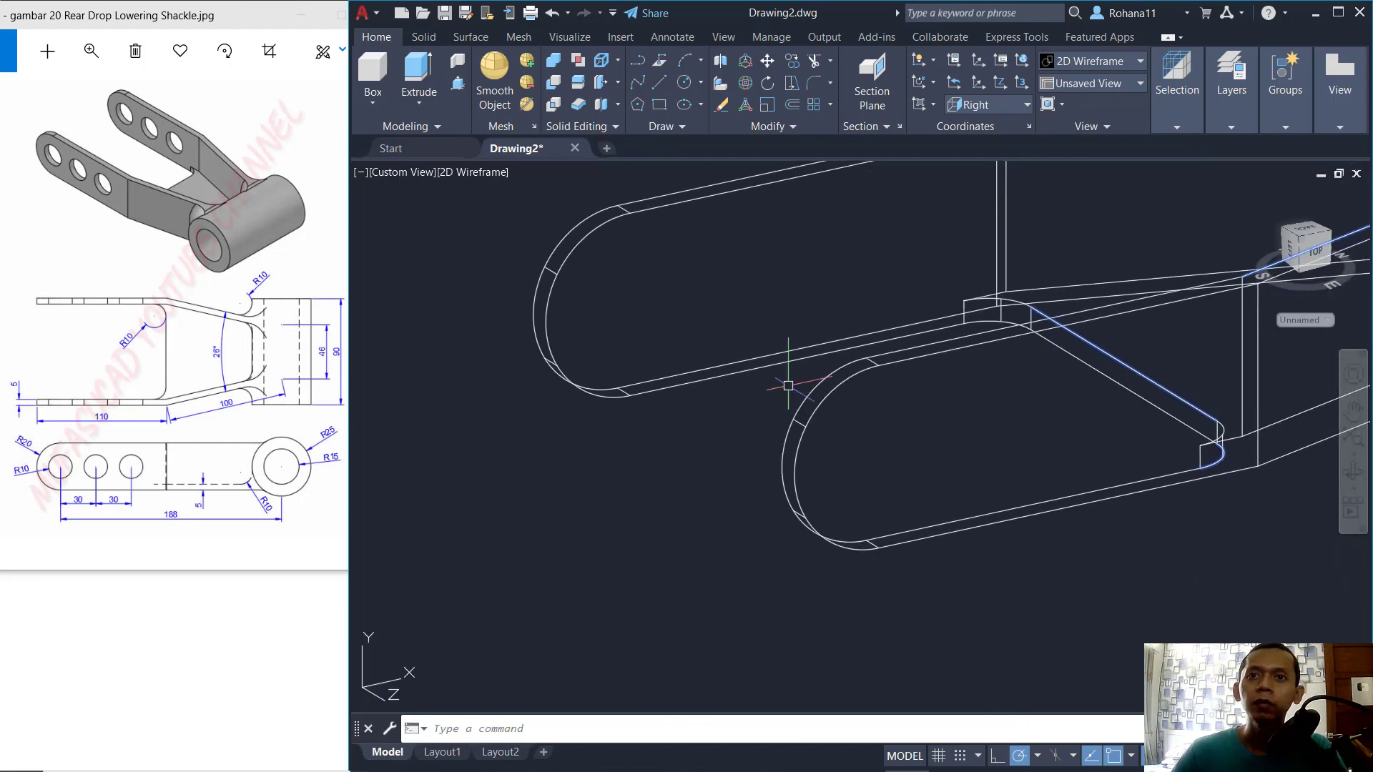
{"action": "key", "text": "Return"}
{"action": "right_click", "coordinate": [915, 422], "text": "shift"}
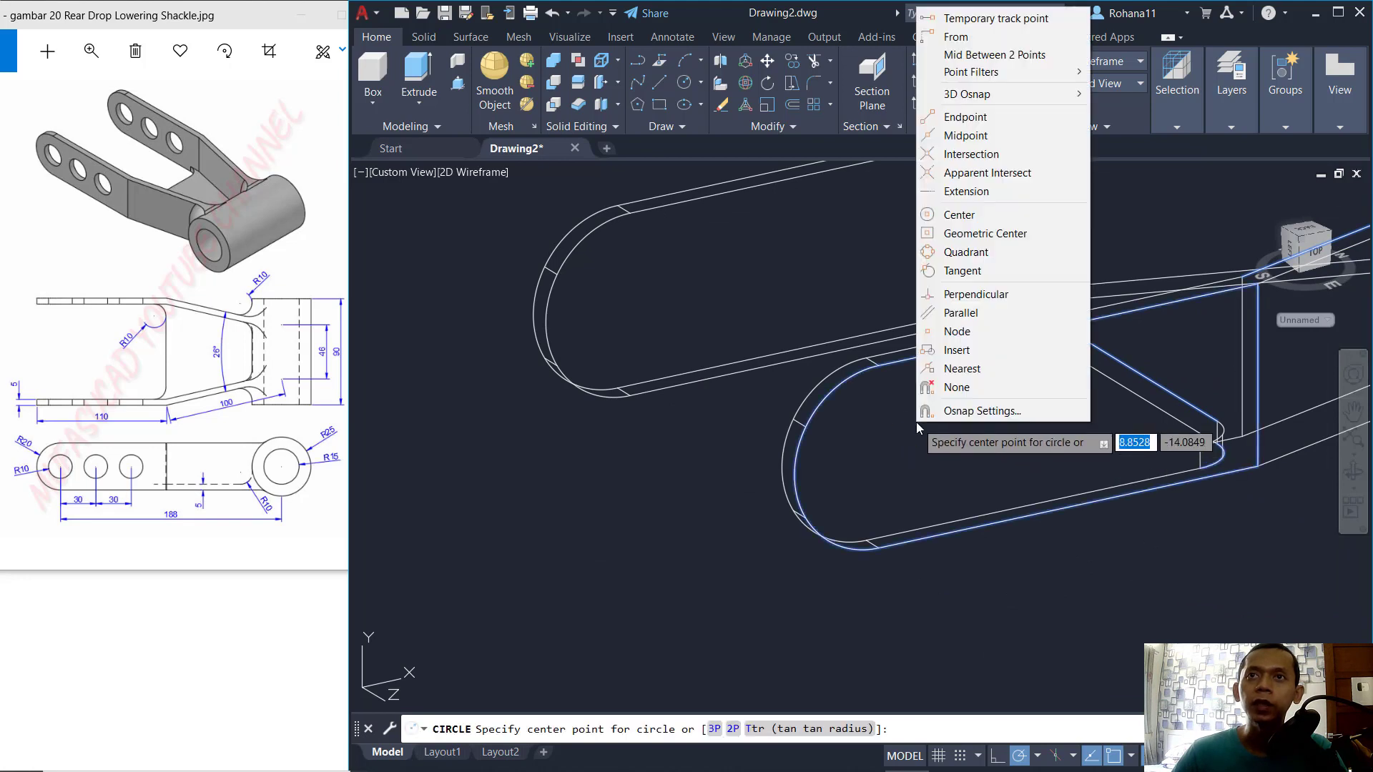
{"action": "left_click", "coordinate": [958, 214]}
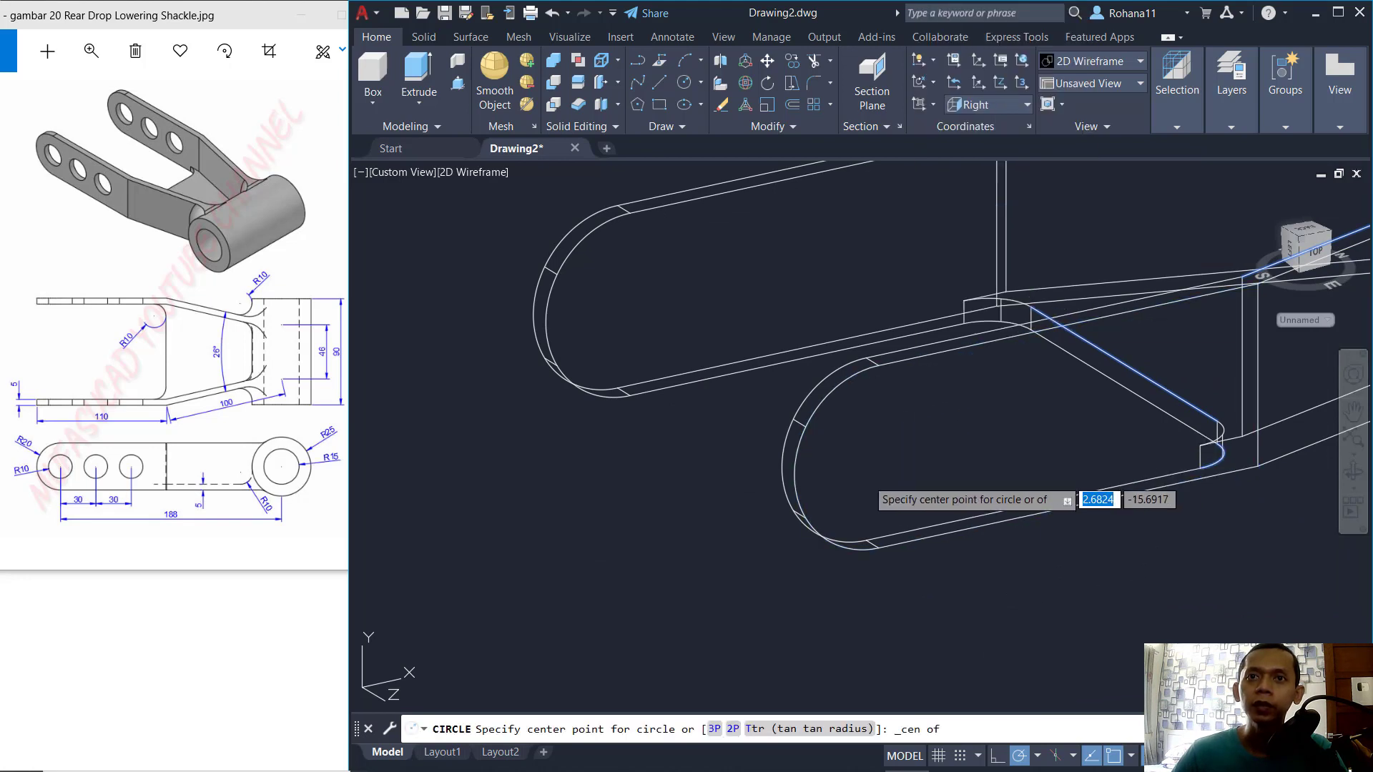
{"action": "left_click", "coordinate": [801, 471]}
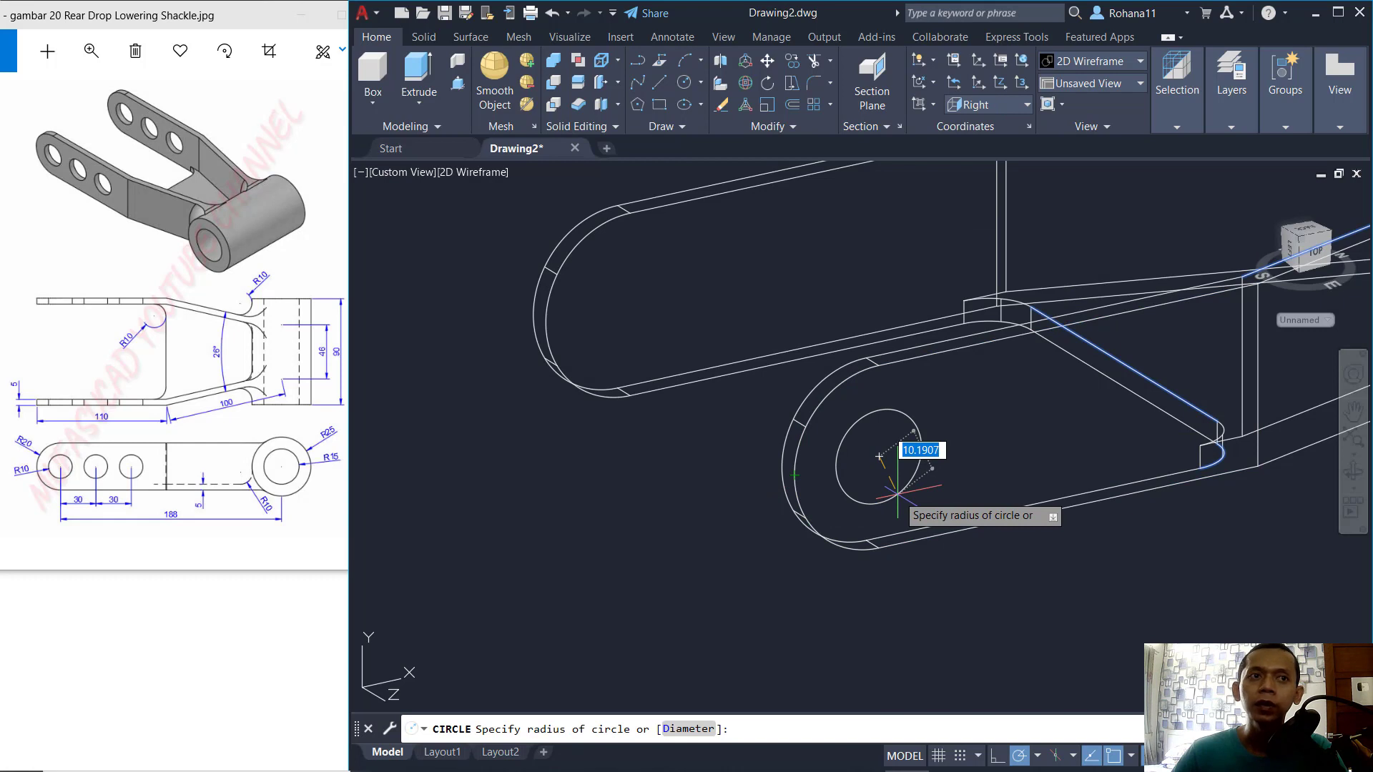
{"action": "type", "text": "1"}
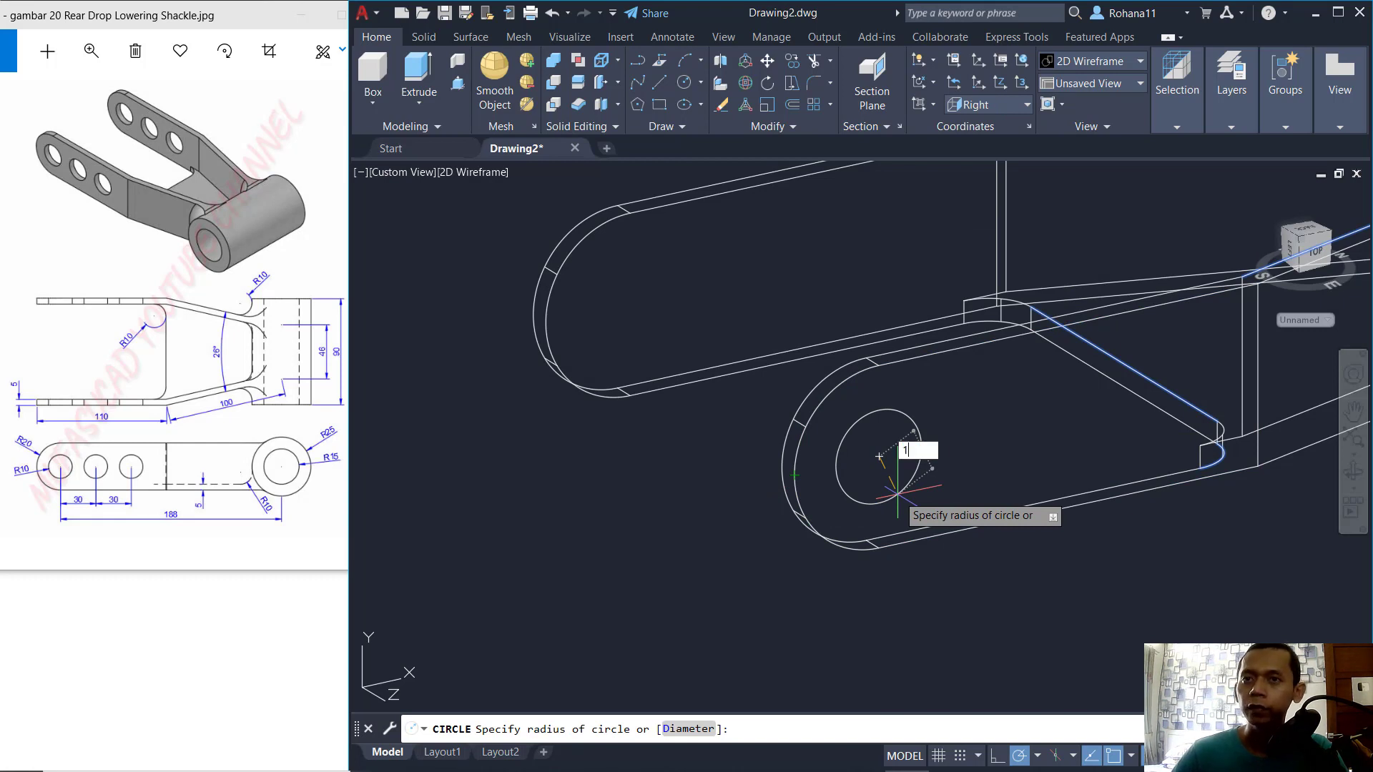
{"action": "type", "text": "0"}
{"action": "key", "text": "Return"}
Copy the circle twice along the near leg, spacing the three hole circles 30 mm apart.
{"action": "type", "text": "co"}
{"action": "key", "text": "Return"}
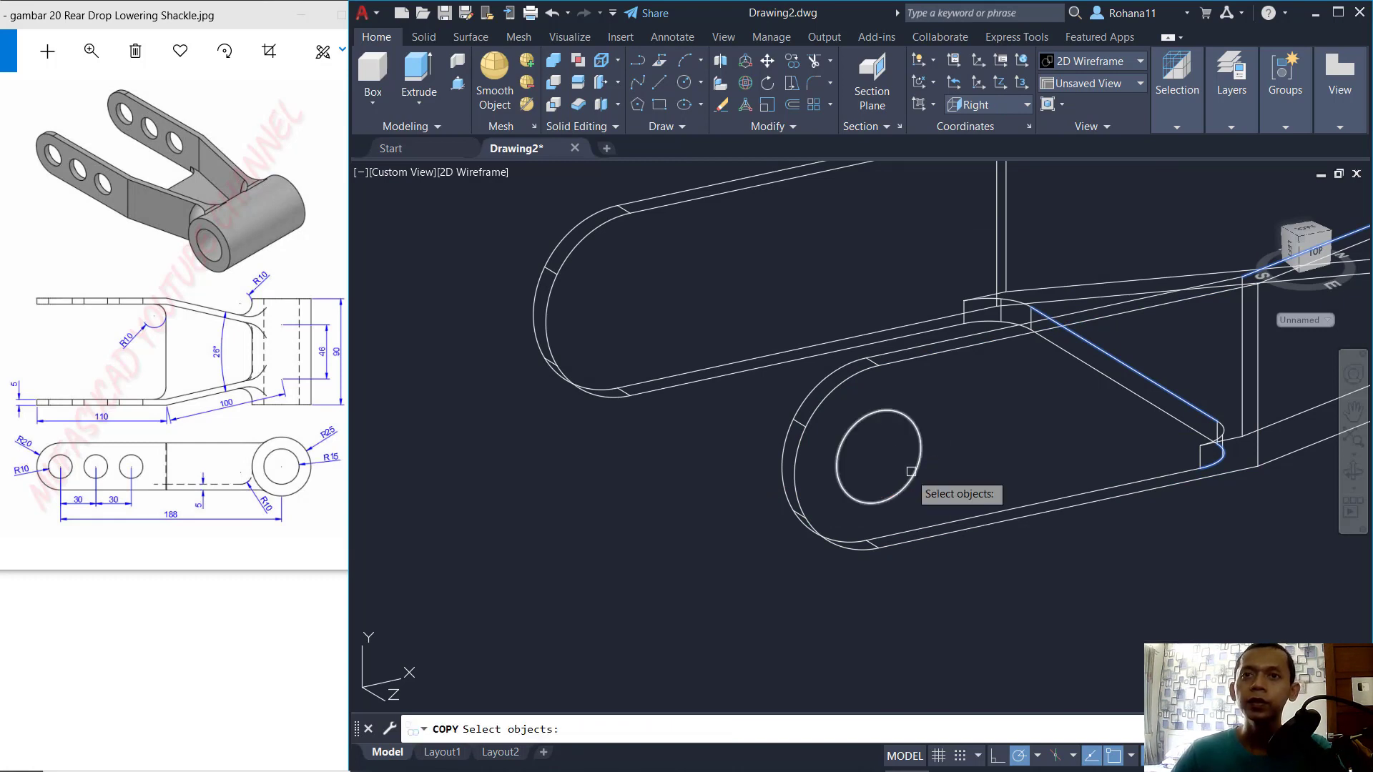
{"action": "left_click", "coordinate": [911, 471]}
{"action": "left_click", "coordinate": [937, 432]}
{"action": "key", "text": "Return"}
{"action": "middle_click_drag", "start_coordinate": [1001, 451], "coordinate": [912, 567], "text": "shift"}
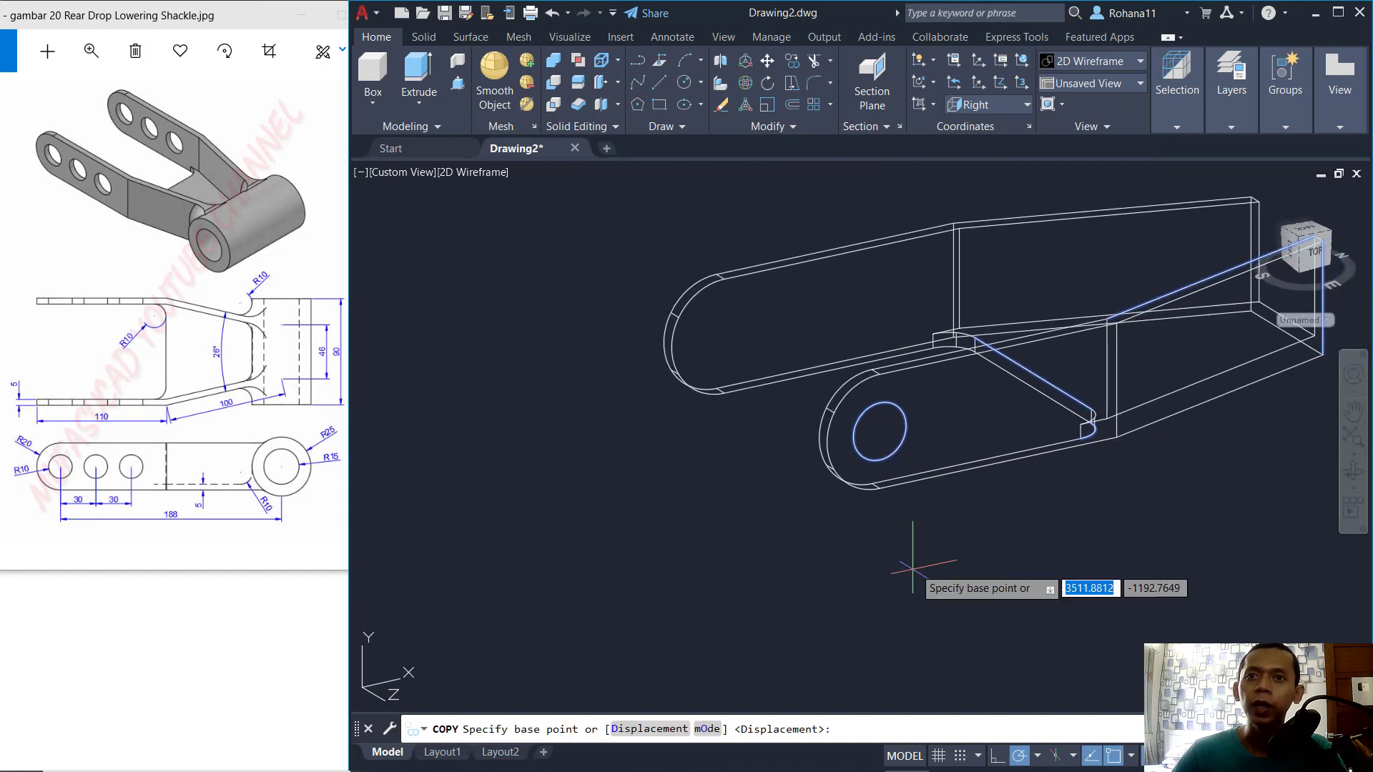
{"action": "left_click", "coordinate": [913, 567]}
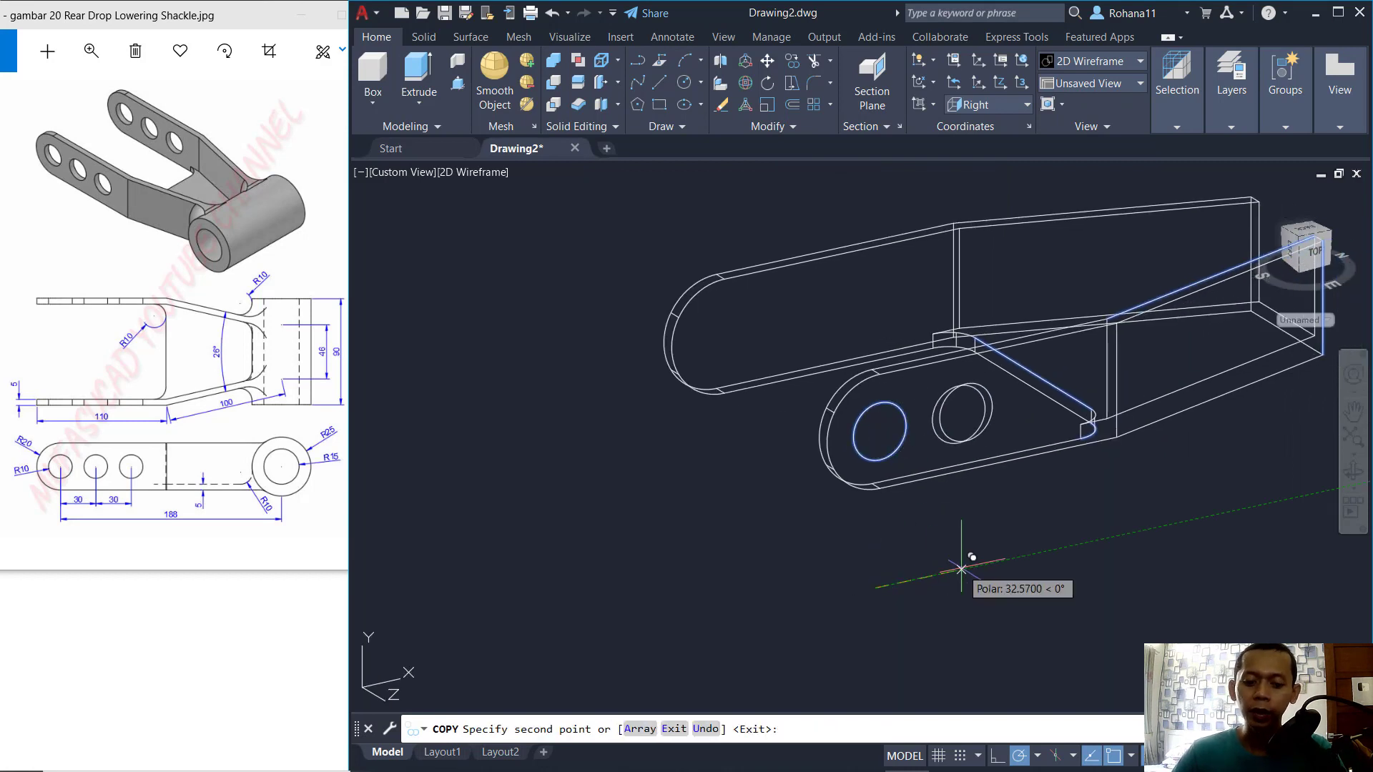
{"action": "key", "text": "Return"}
{"action": "key", "text": "Return"}
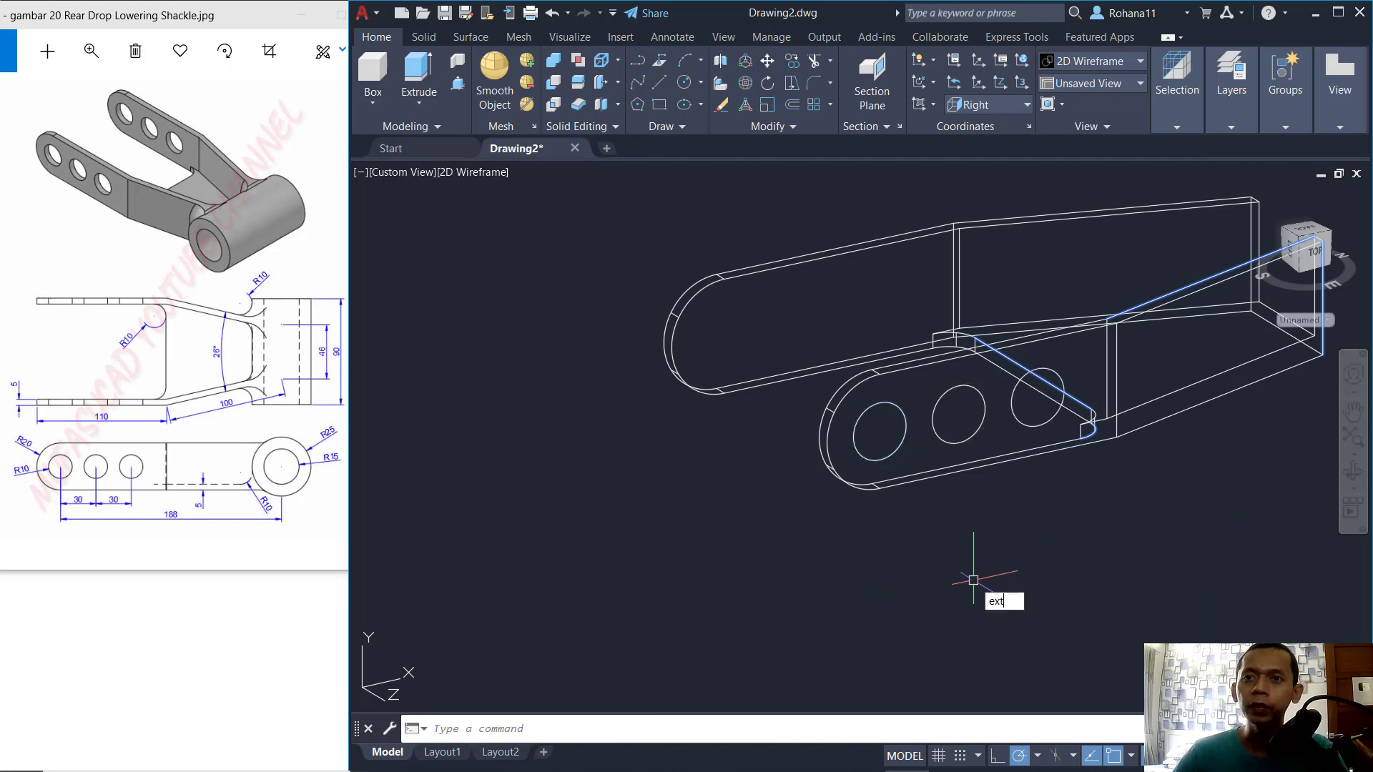
Extrude the three hole circles freehand into cylinders that pass completely through both legs.
{"action": "key", "text": "Return"}
{"action": "left_click", "coordinate": [1037, 406]}
{"action": "left_click", "coordinate": [1004, 424]}
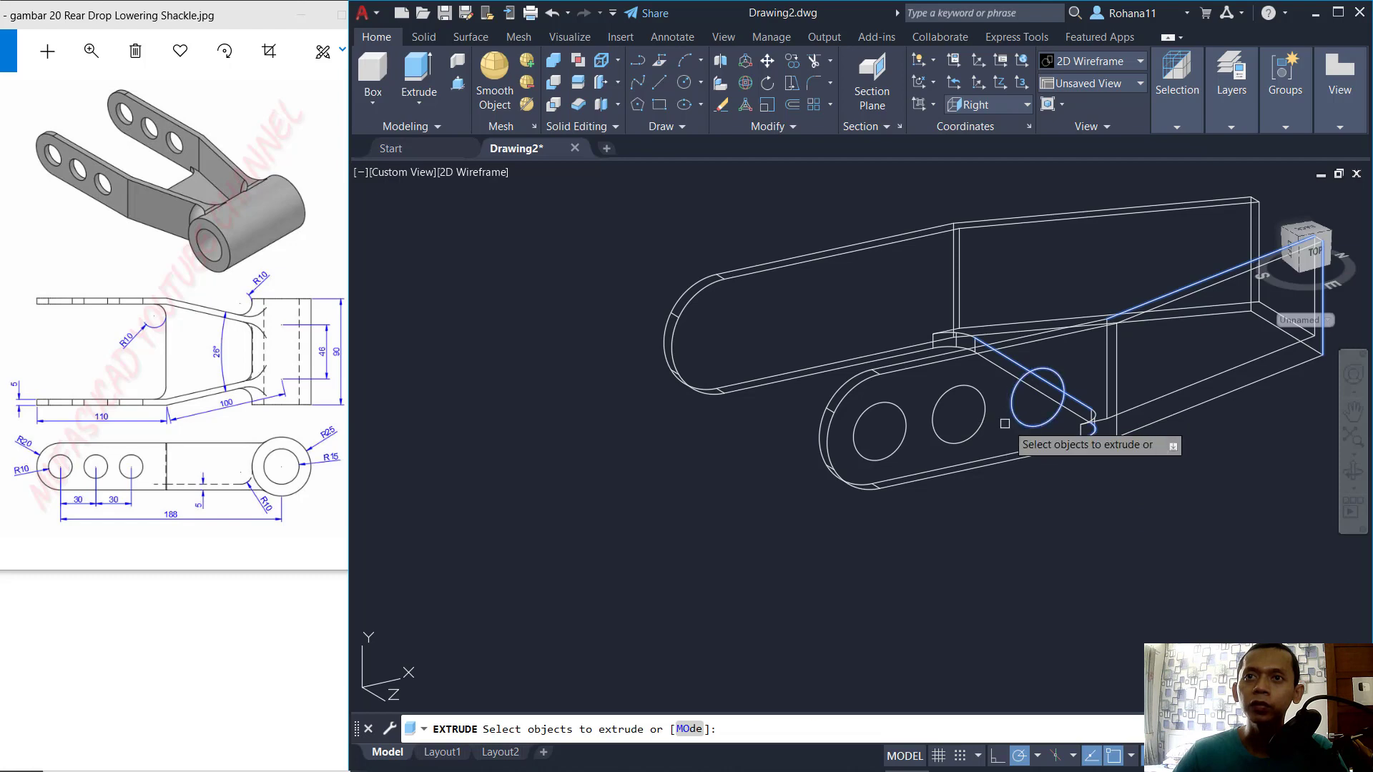
{"action": "left_click", "coordinate": [990, 422]}
{"action": "left_click", "coordinate": [880, 438]}
{"action": "key", "text": "Return"}
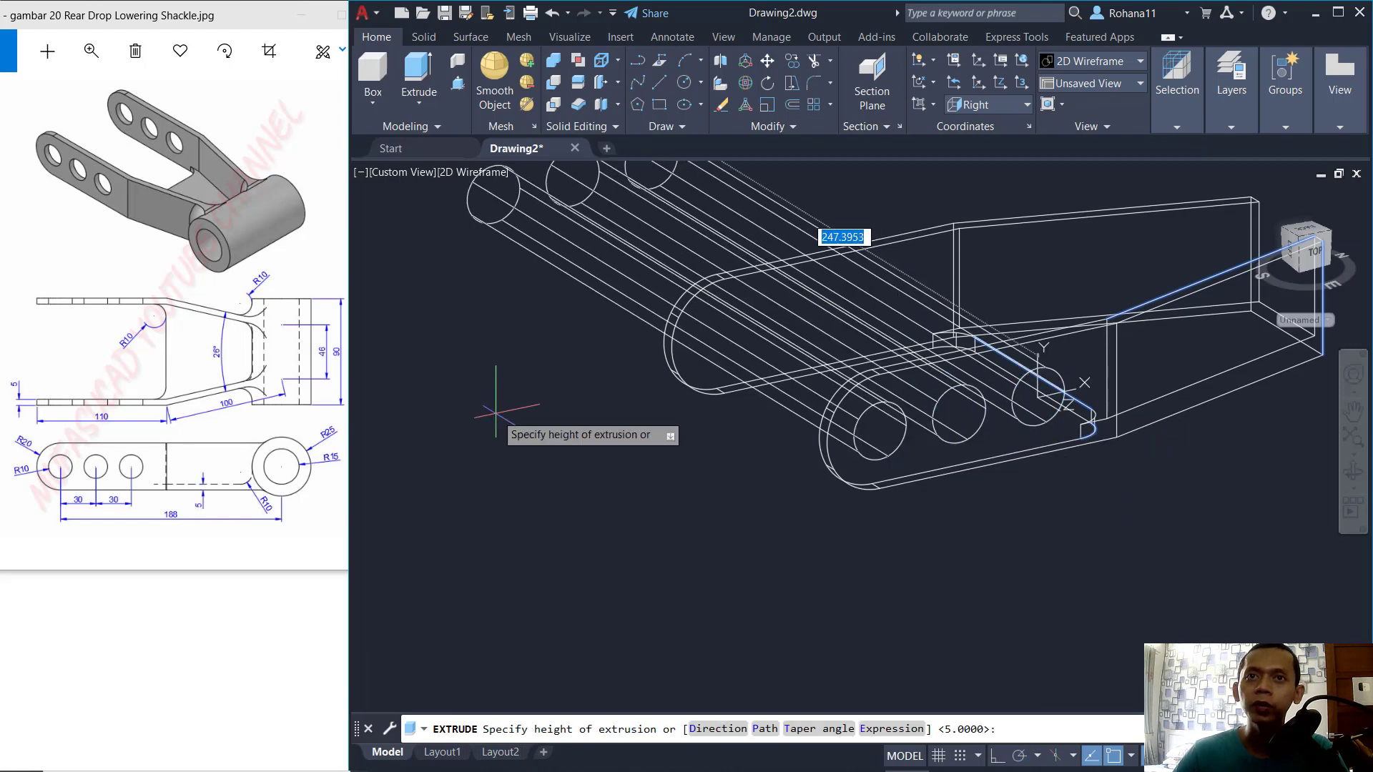
{"action": "left_click", "coordinate": [633, 458]}
Subtract the three long cylinders from the fork solid to cut the holes through both legs.
{"action": "middle_click_drag", "start_coordinate": [635, 460], "coordinate": [653, 543]}
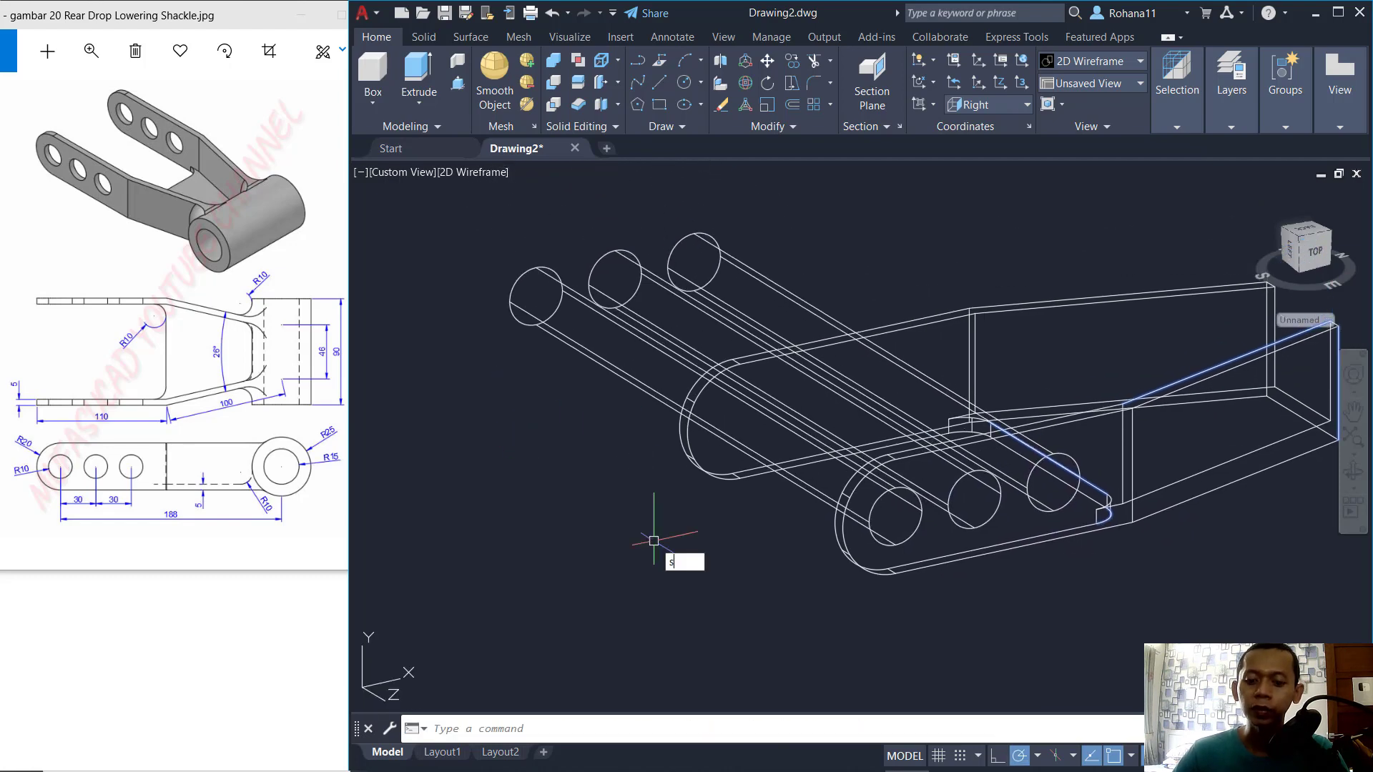
{"action": "key", "text": "Return"}
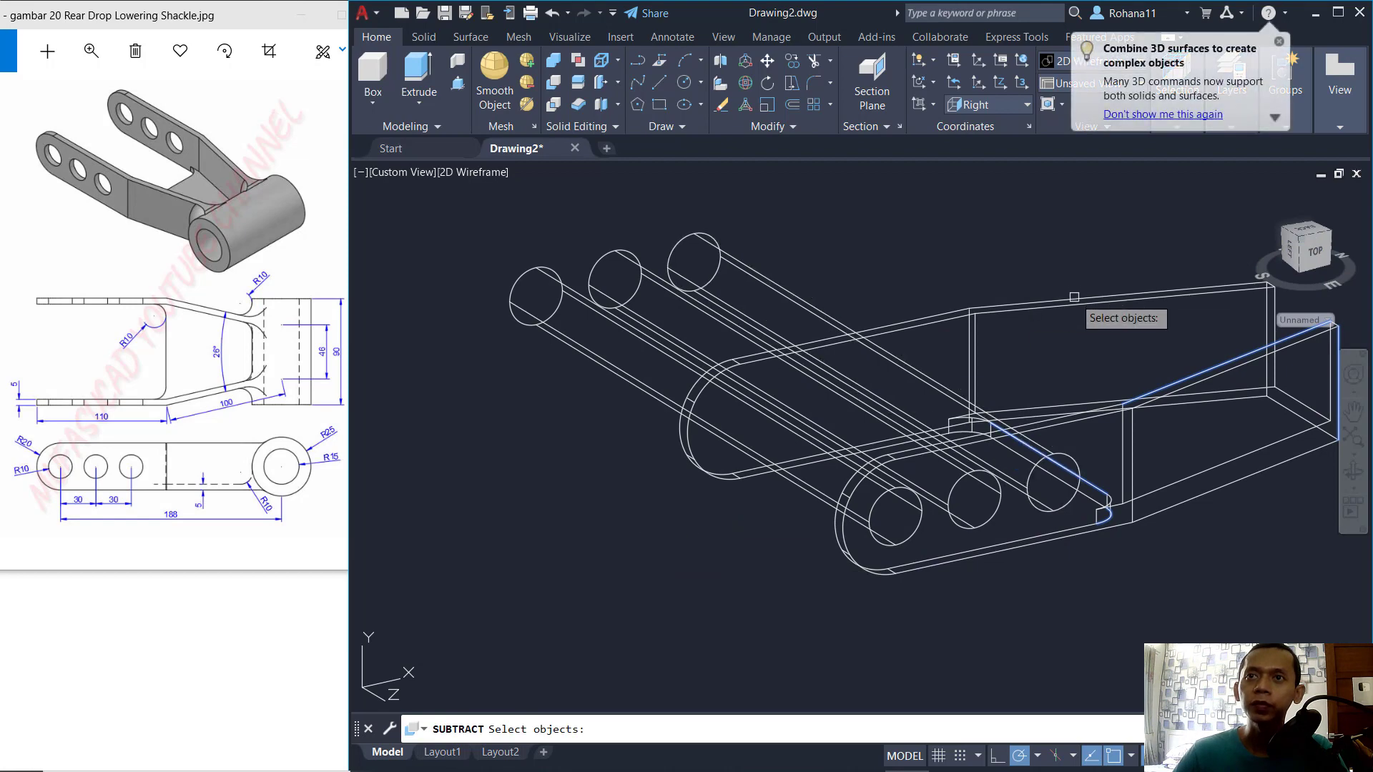
{"action": "left_click", "coordinate": [1073, 297]}
{"action": "key", "text": "Return"}
{"action": "left_click", "coordinate": [758, 208]}
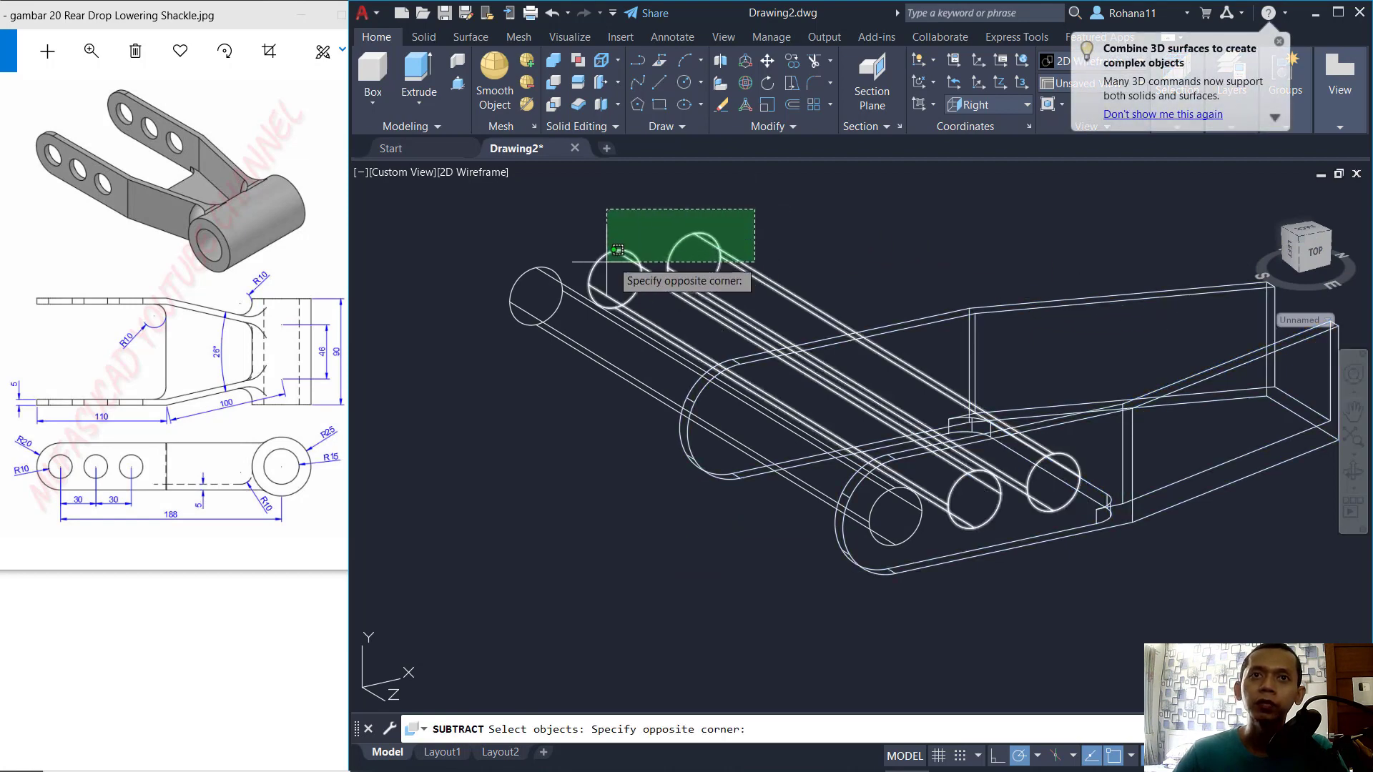
{"action": "left_click", "coordinate": [520, 291]}
{"action": "key", "text": "Return"}
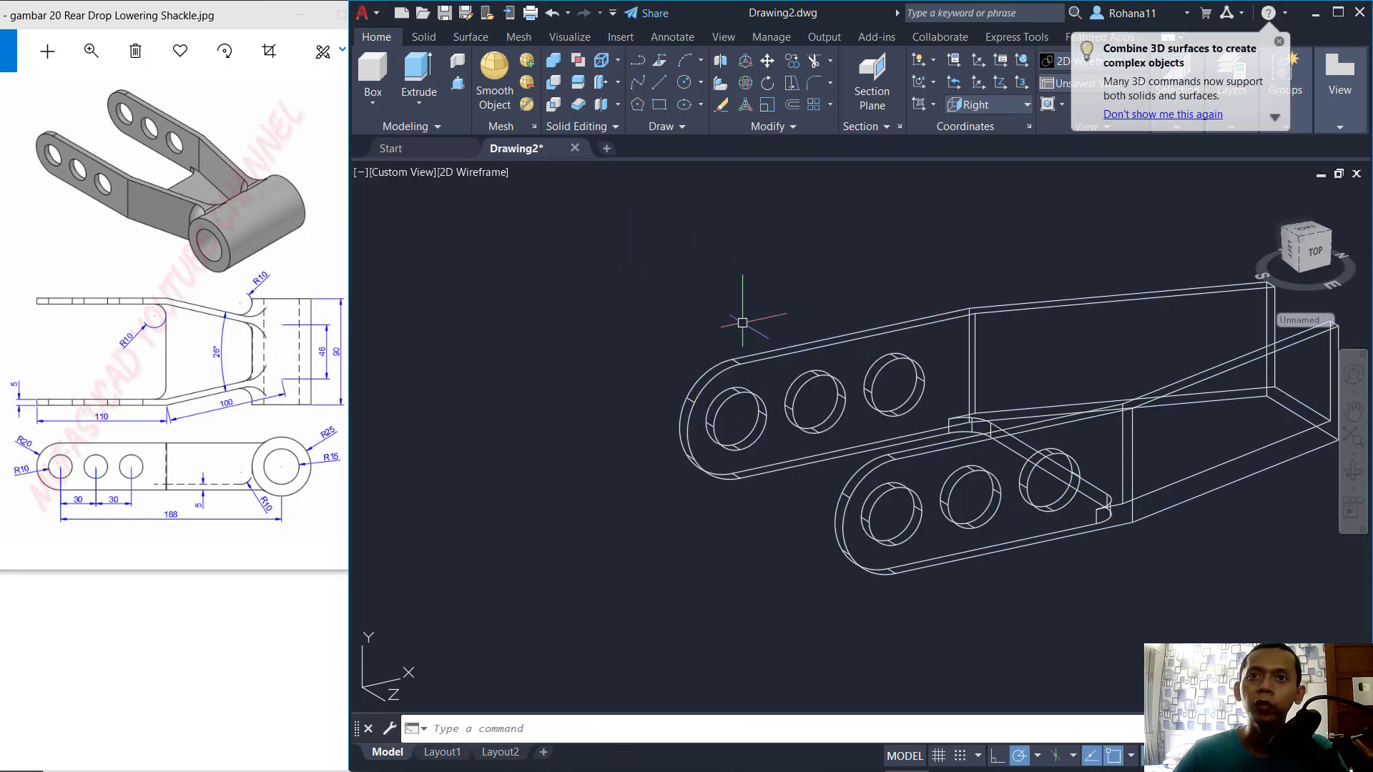
Draw a circle of radius 25 mm centred midway between the midpoints of the vertical end edges of the two converging arms.
{"action": "mouse_move", "coordinate": [843, 443]}
{"action": "middle_mouse_down", "text": "shift"}
{"action": "mouse_move", "coordinate": [861, 475]}
{"action": "mouse_move", "coordinate": [1083, 521]}
{"action": "mouse_move", "coordinate": [853, 427]}
{"action": "middle_mouse_up", "text": "shift"}
{"action": "middle_click_drag", "start_coordinate": [1232, 446], "coordinate": [914, 493]}
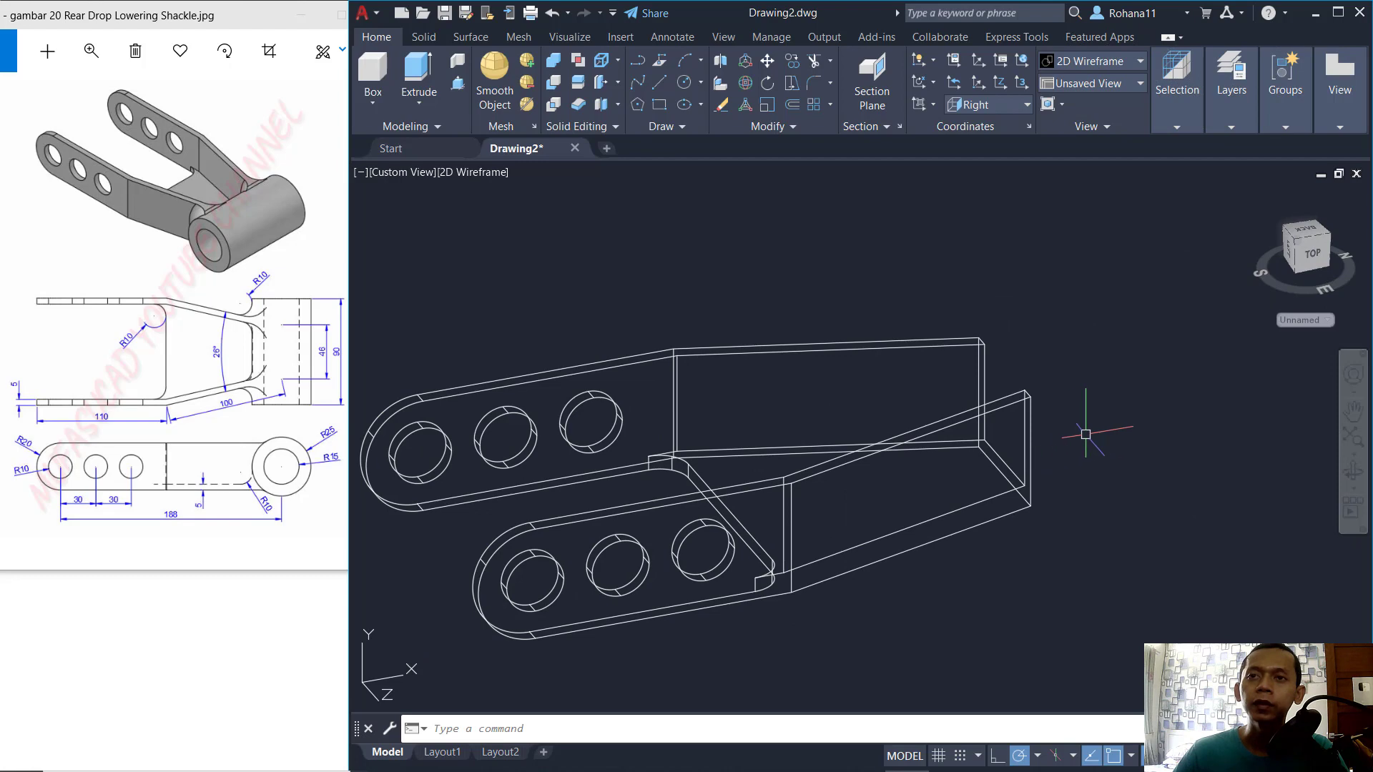
{"action": "middle_click_drag", "start_coordinate": [1085, 434], "coordinate": [1085, 342], "text": "shift"}
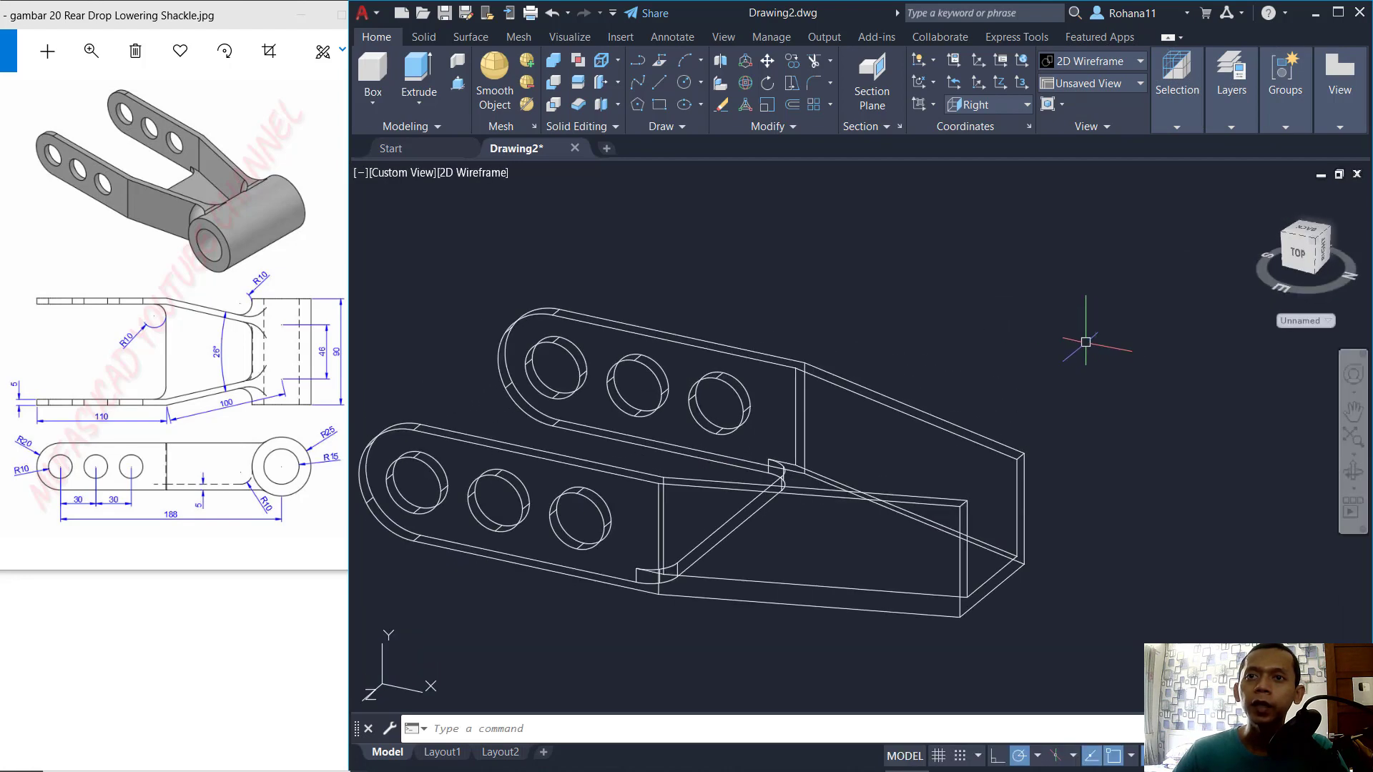
{"action": "key", "text": "Return"}
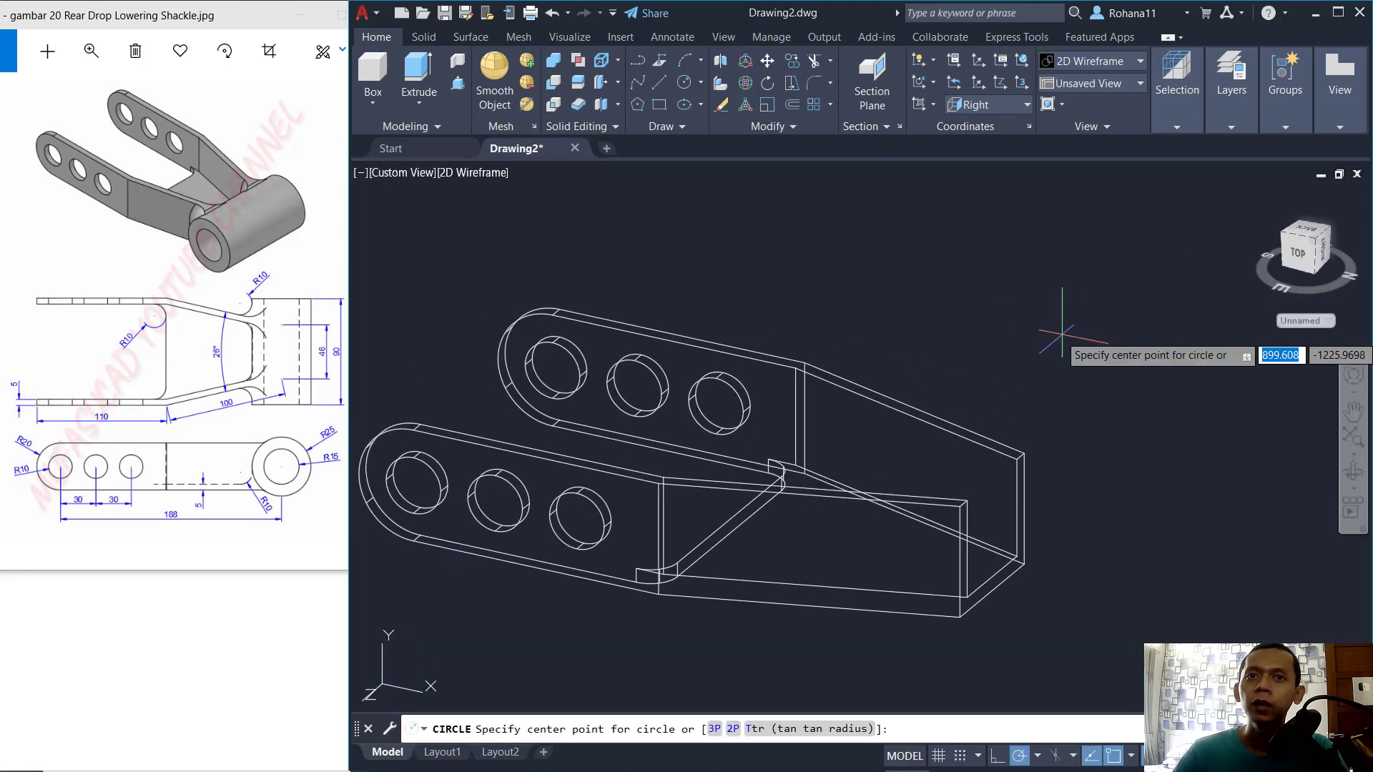
{"action": "right_click", "coordinate": [961, 303], "text": "shift"}
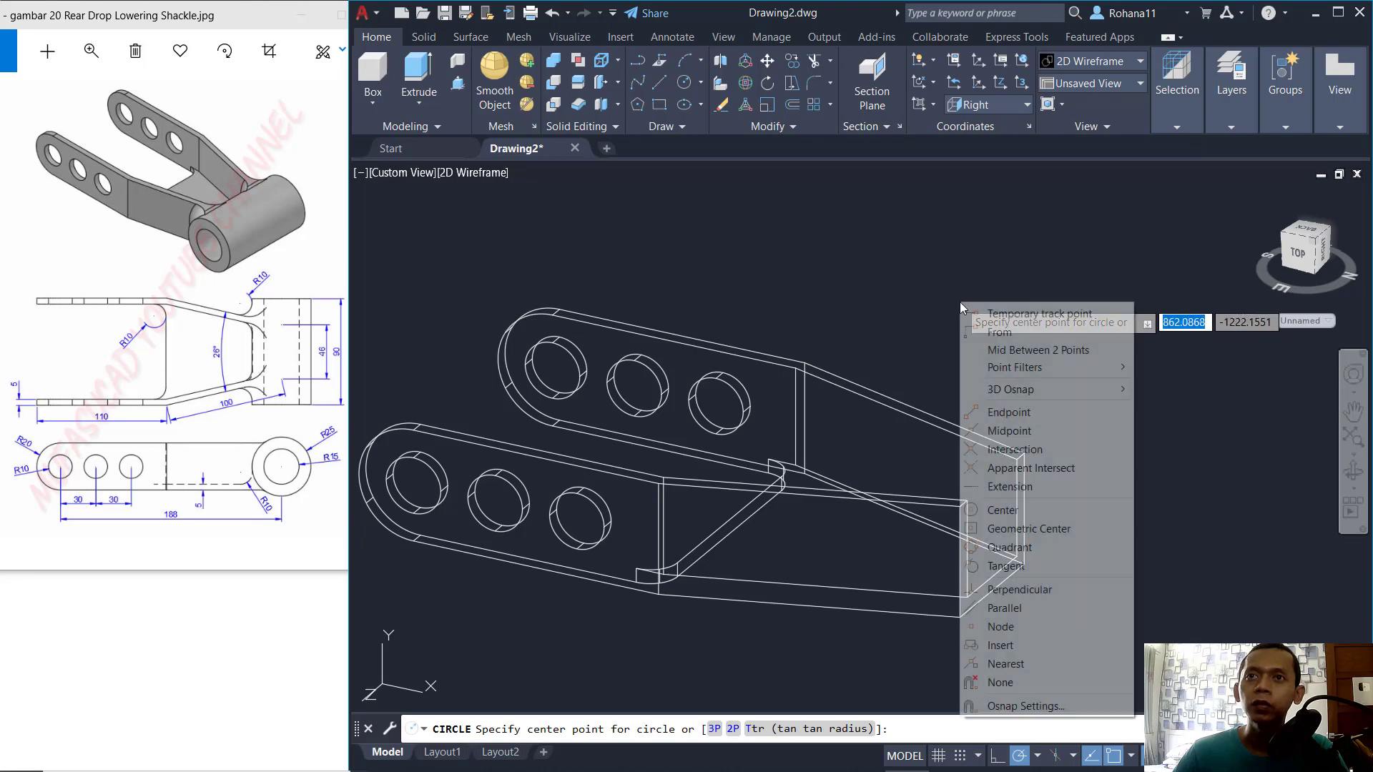
{"action": "left_click", "coordinate": [1056, 350]}
{"action": "scroll", "coordinate": [1042, 475], "scroll_direction": "up", "scroll_amount": 6}
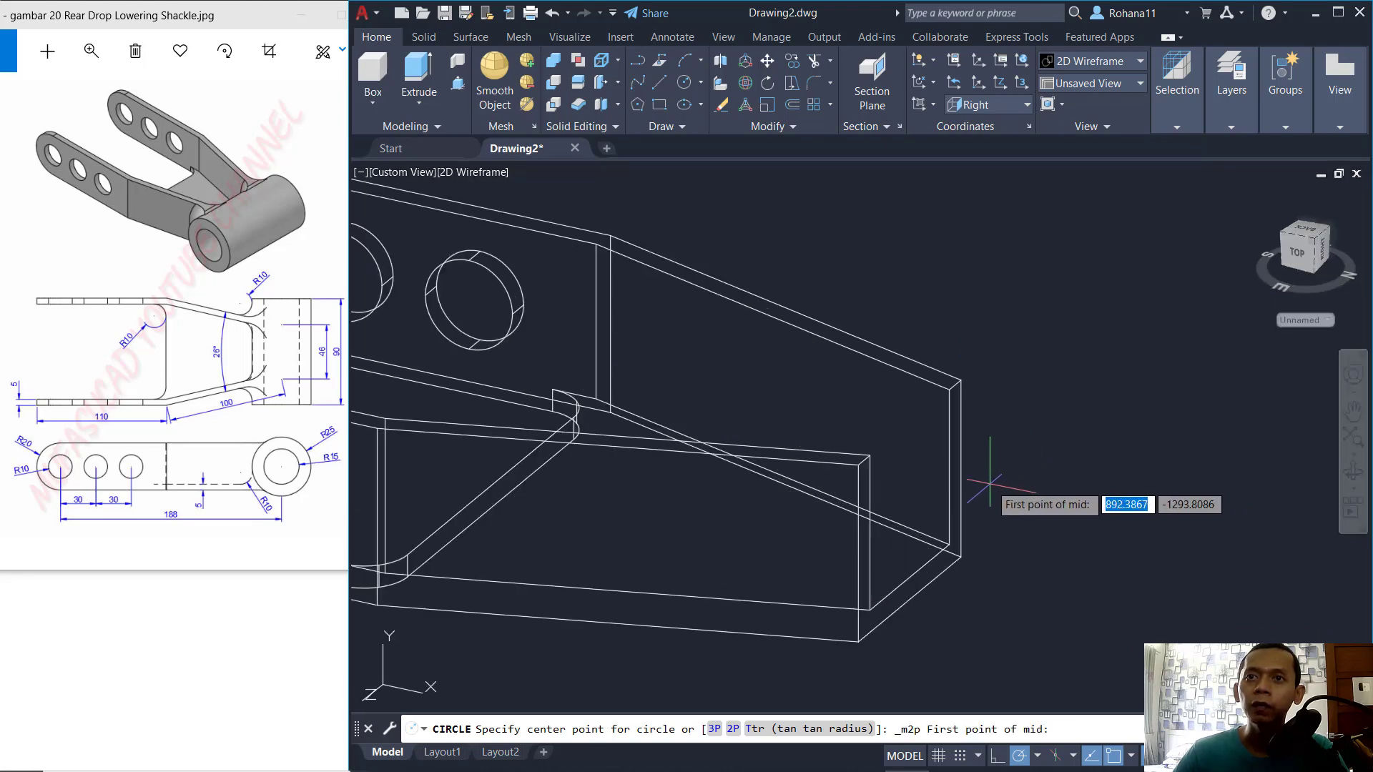
{"action": "left_click", "coordinate": [961, 468]}
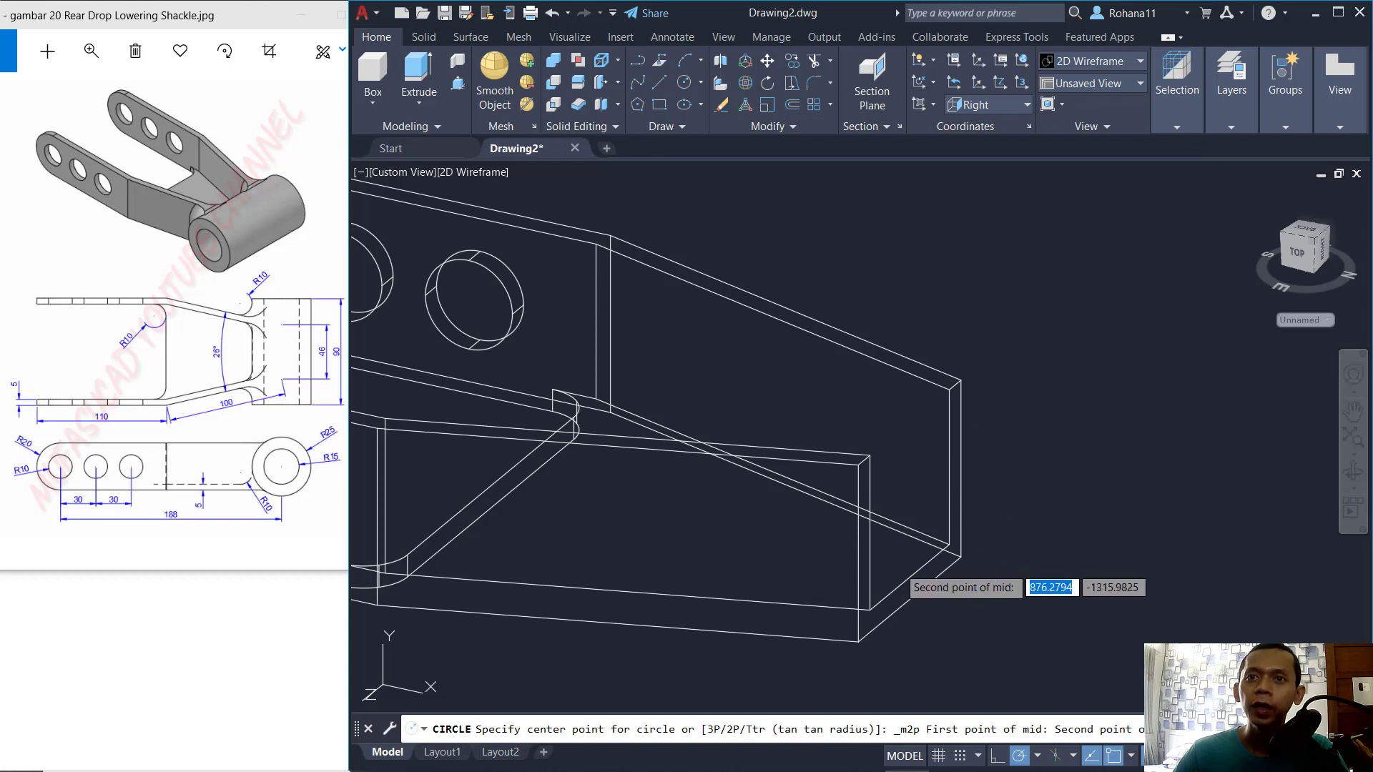
{"action": "left_click", "coordinate": [858, 554]}
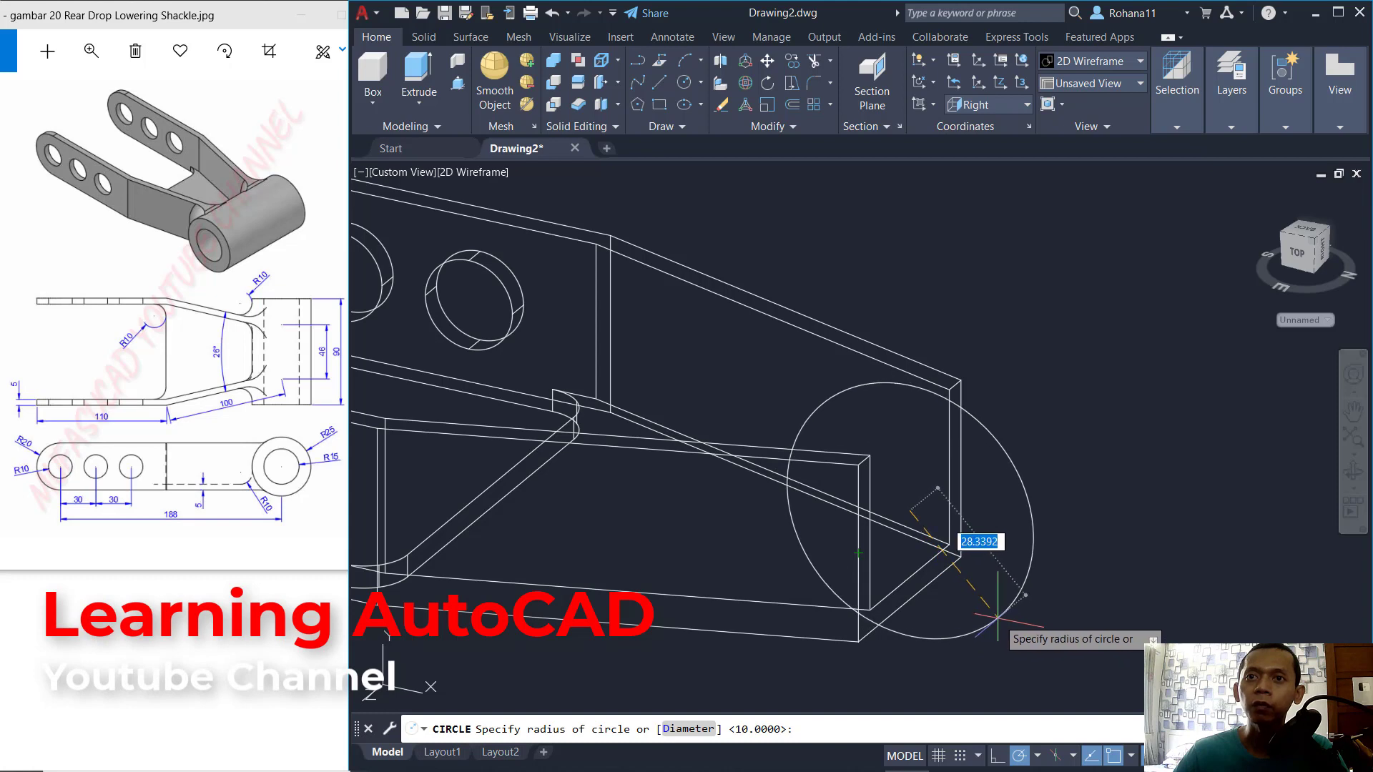
{"action": "middle_click_drag", "start_coordinate": [997, 620], "coordinate": [1011, 552]}
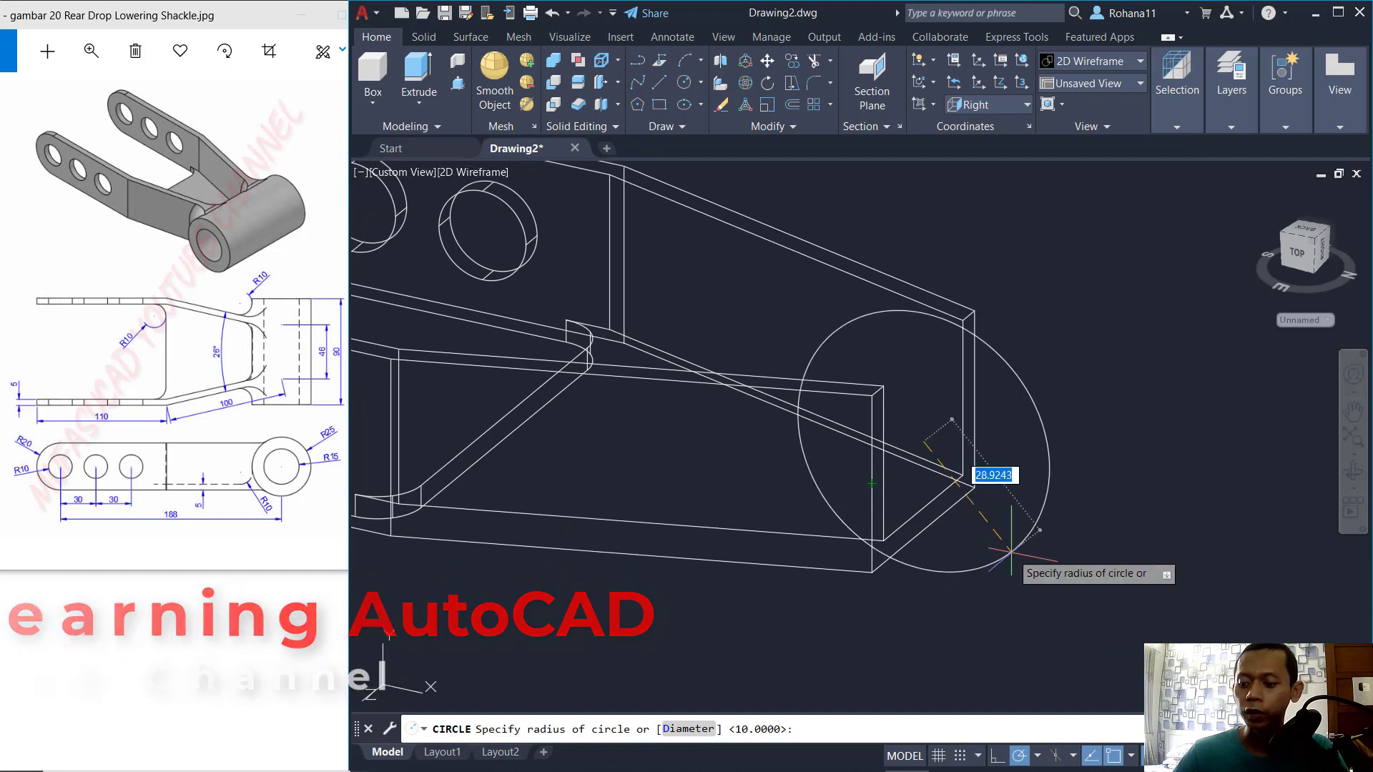
{"action": "key", "text": "Return"}
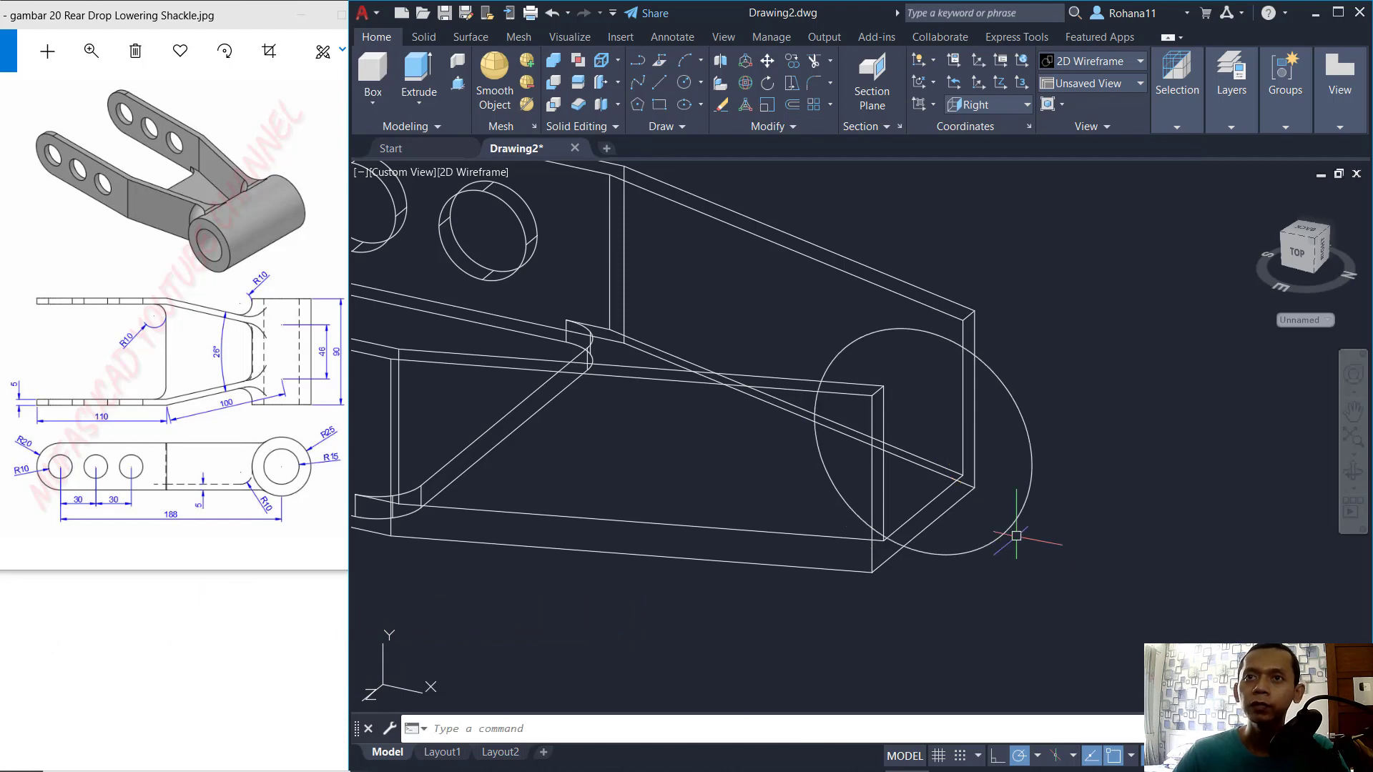
Draw a concentric circle of radius 15 mm inside the 25 mm radius bushing circle.
{"action": "key", "text": "Return"}
{"action": "right_click", "coordinate": [1029, 324], "text": "shift"}
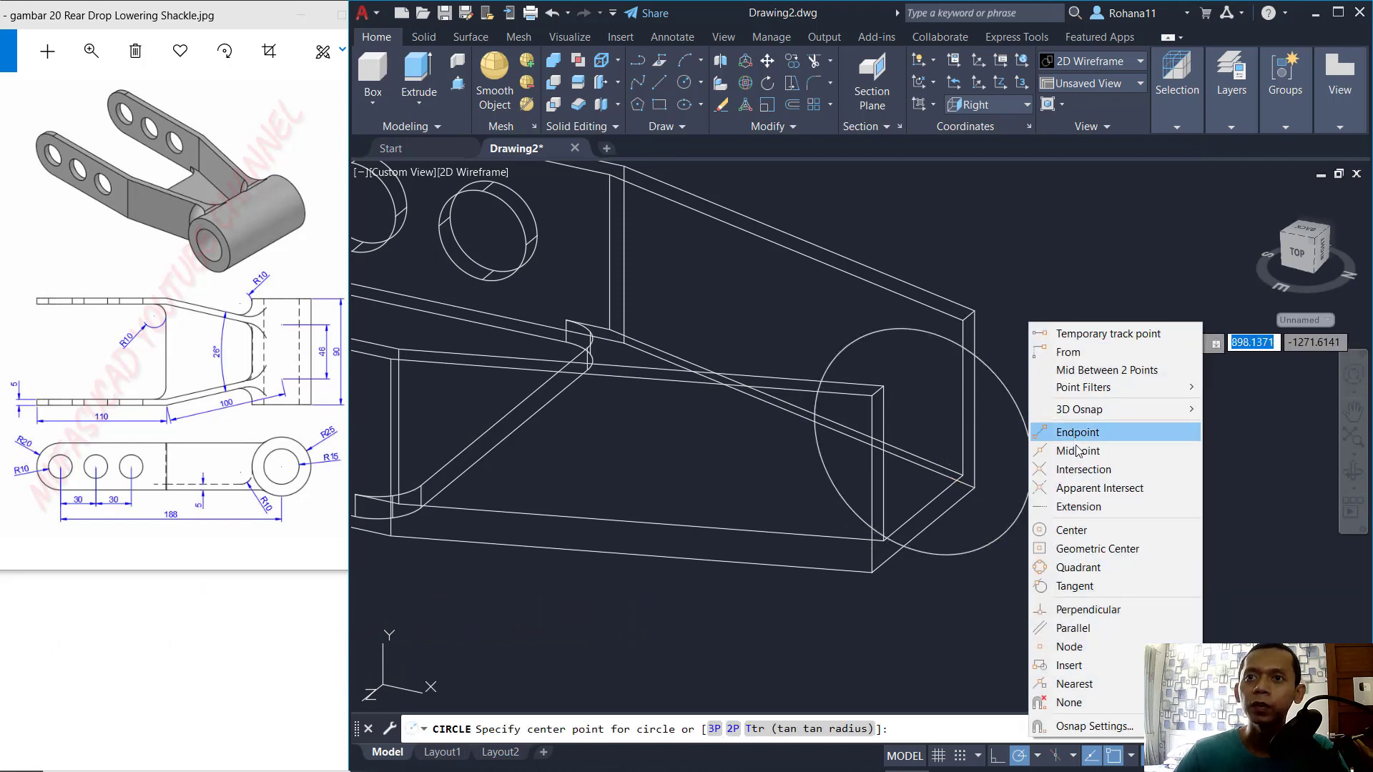
{"action": "left_click", "coordinate": [1071, 530]}
{"action": "left_click", "coordinate": [1001, 514]}
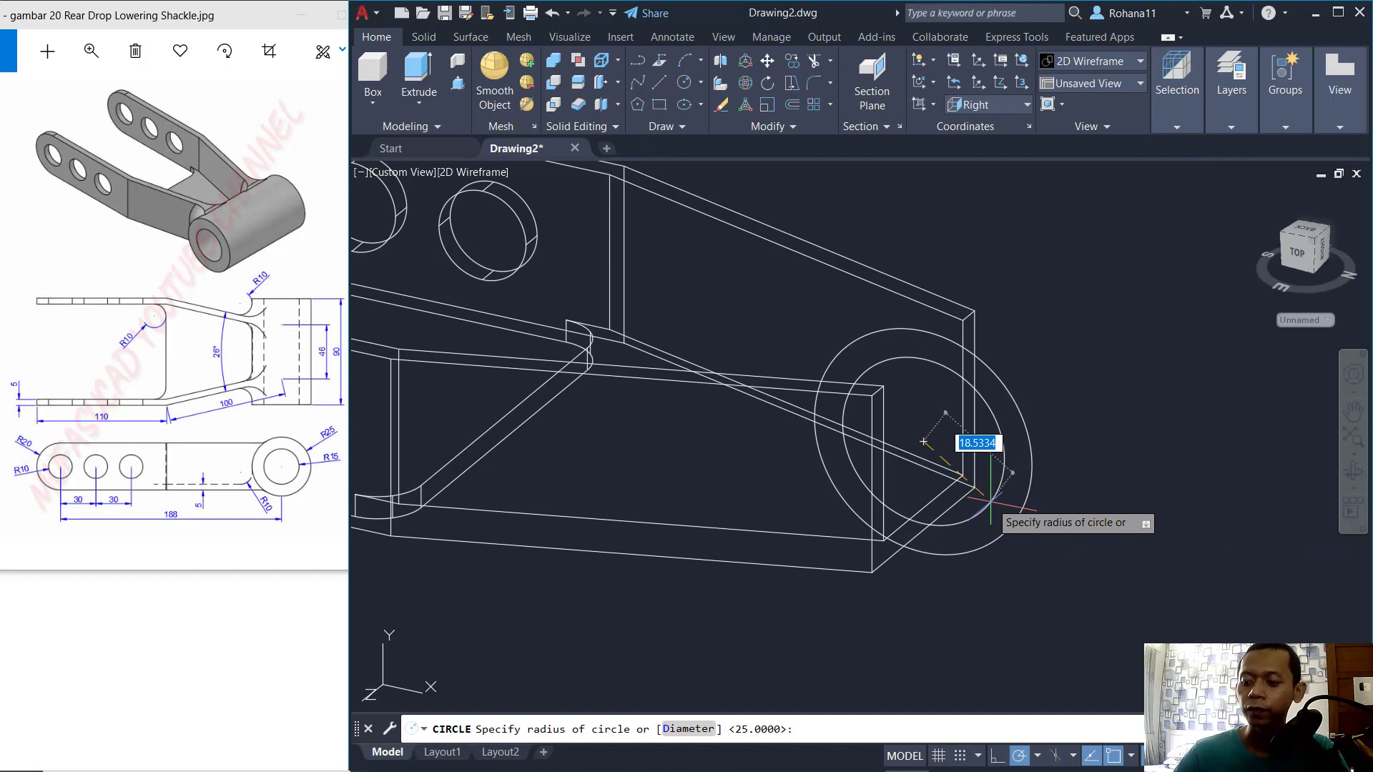
{"action": "key", "text": "Return"}
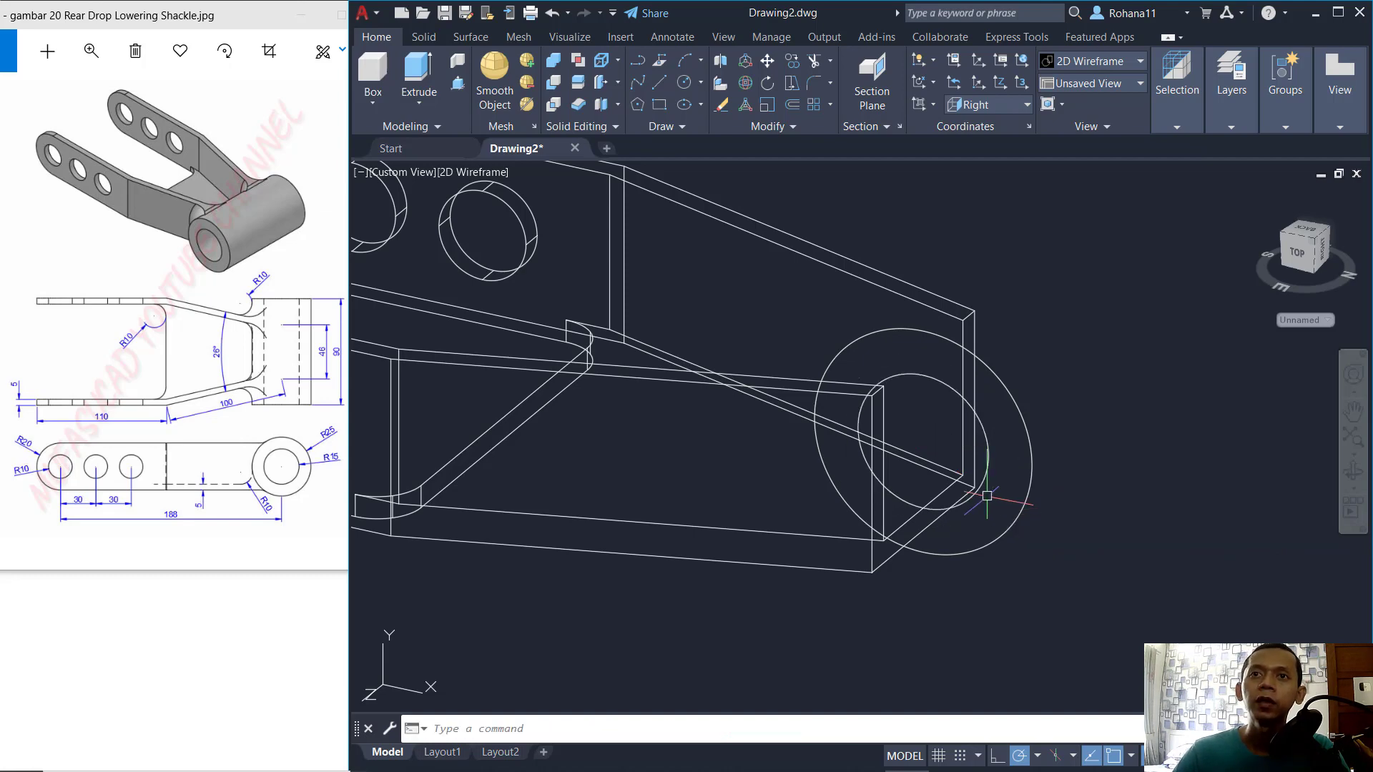
Change the model's visual style to Shaded with edges.
{"action": "scroll", "coordinate": [987, 495], "scroll_direction": "down", "scroll_amount": 2}
{"action": "left_click", "coordinate": [486, 172]}
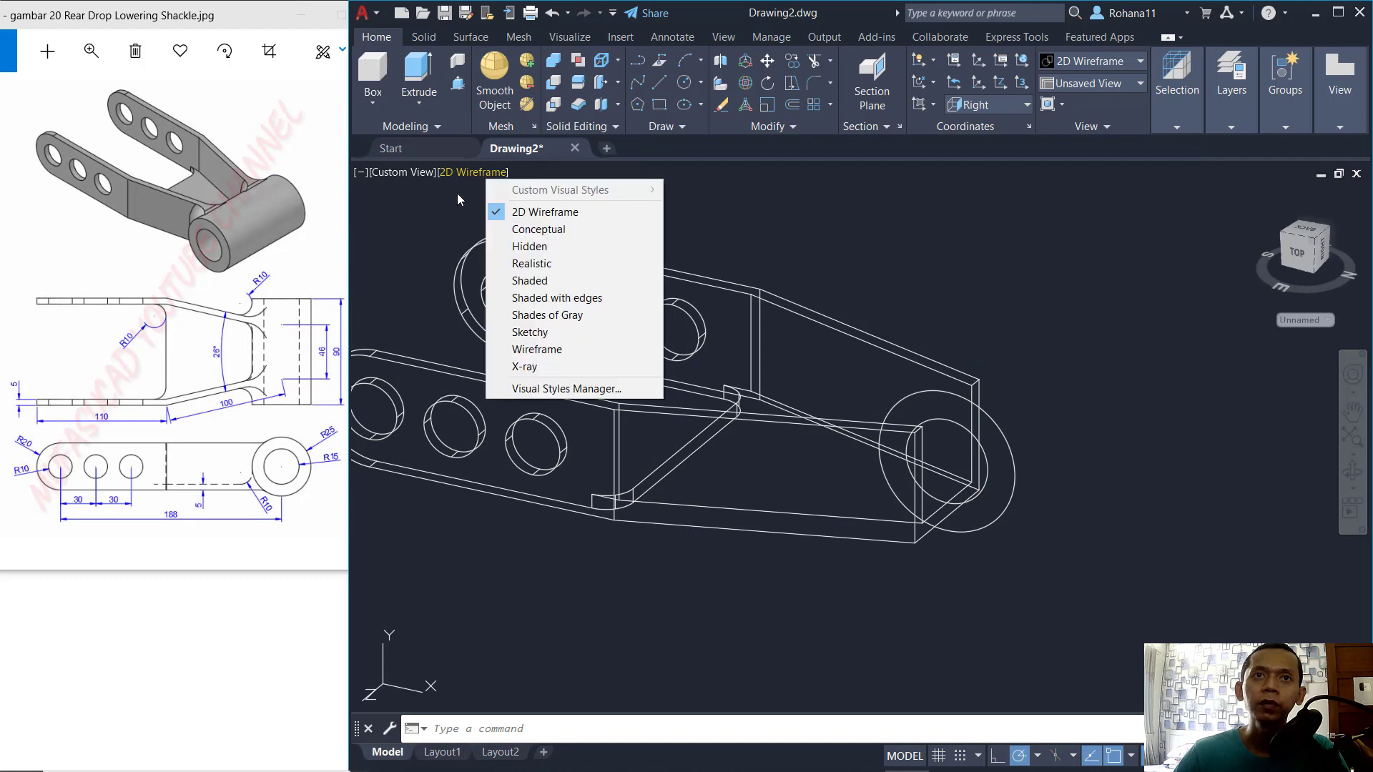
{"action": "left_click", "coordinate": [576, 300]}
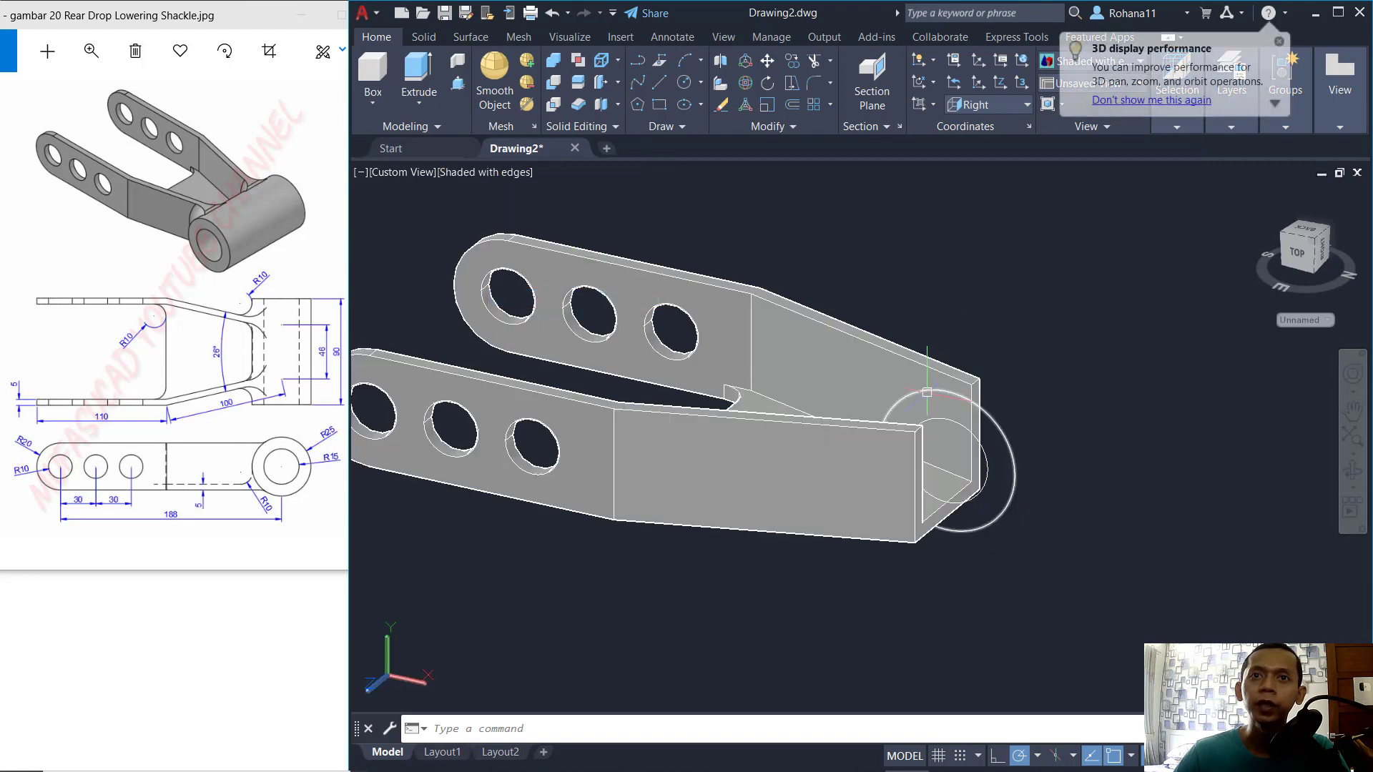
Extrude both concentric bushing circles 45 mm towards one side of the fork's centre plane.
{"action": "scroll", "coordinate": [1023, 365], "scroll_direction": "down", "scroll_amount": 3}
{"action": "mouse_move", "coordinate": [1023, 365]}
{"action": "middle_mouse_down", "text": "shift"}
{"action": "mouse_move", "coordinate": [855, 424]}
{"action": "mouse_move", "coordinate": [721, 374]}
{"action": "middle_mouse_up", "text": "shift"}
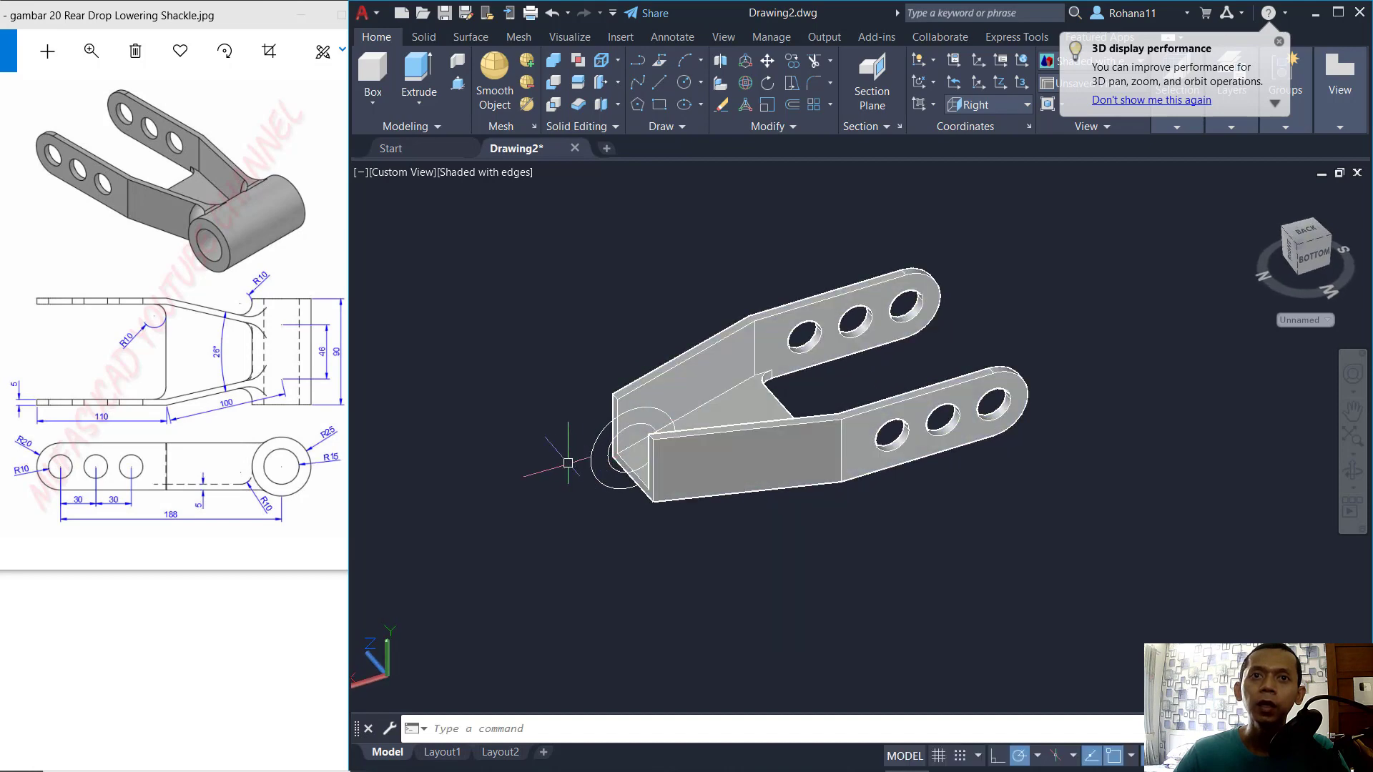
{"action": "scroll", "coordinate": [572, 463], "scroll_direction": "up", "scroll_amount": 2}
{"action": "type", "text": "ext"}
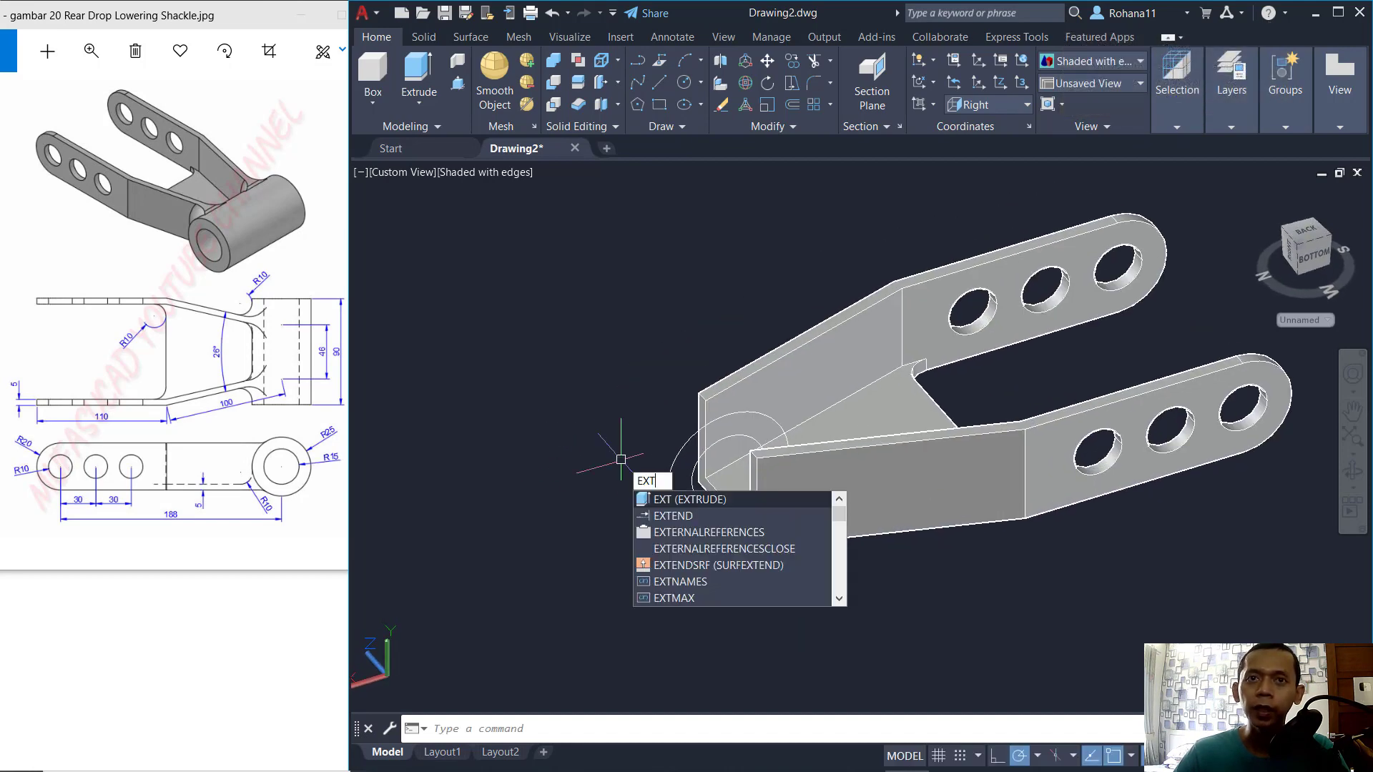
{"action": "key", "text": "Return"}
{"action": "left_click", "coordinate": [680, 518]}
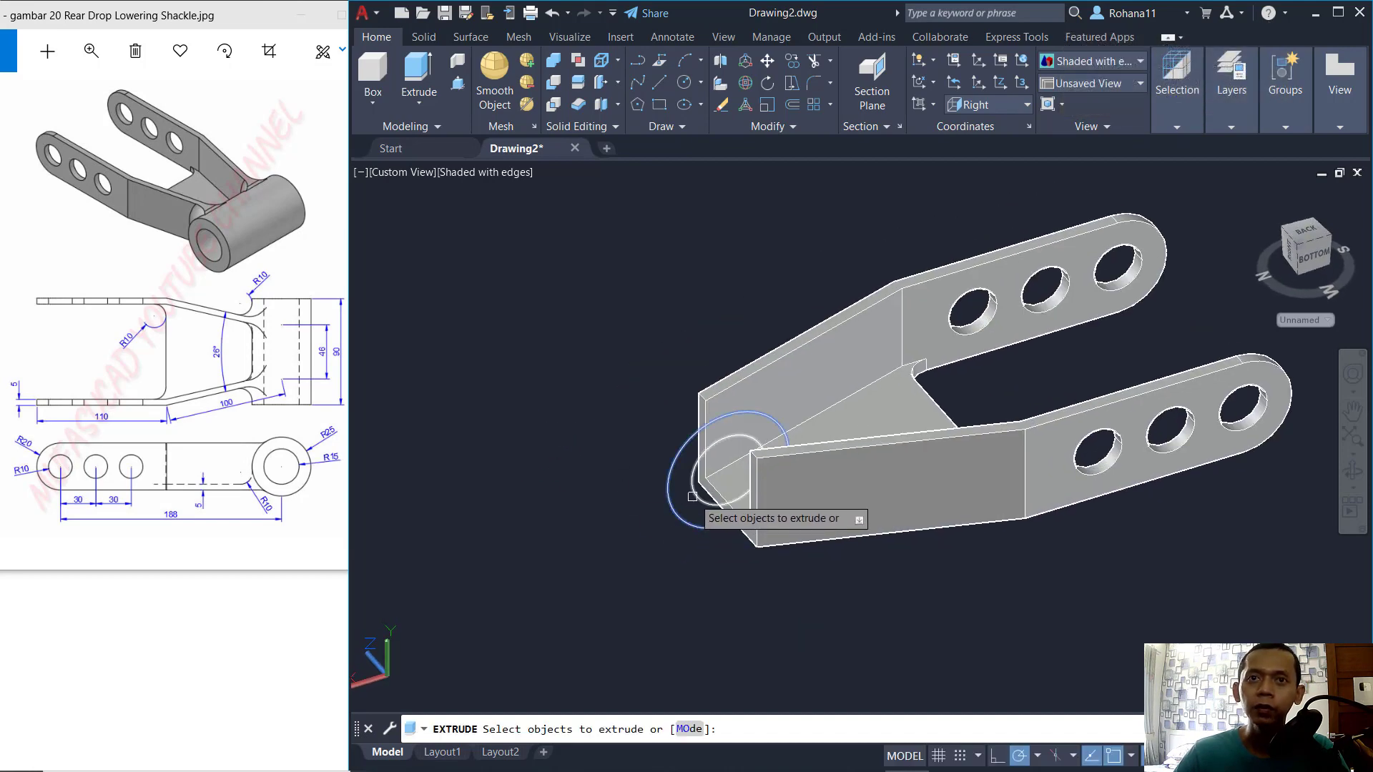
{"action": "key", "text": "Return"}
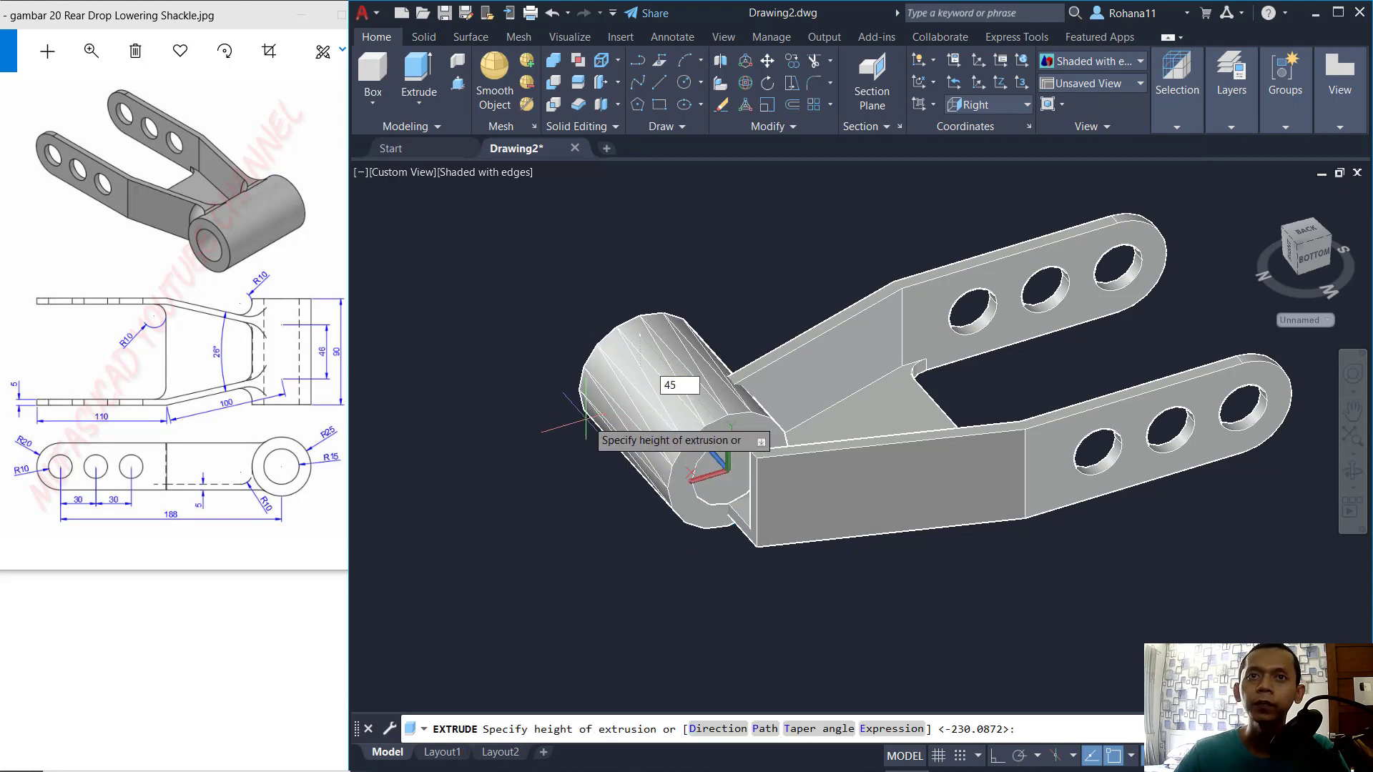
{"action": "type", "text": "45"}
{"action": "key", "text": "Return"}
Extrude the two concentric bushing circles another 45 mm towards the opposite side of the fork.
{"action": "key", "text": "Return"}
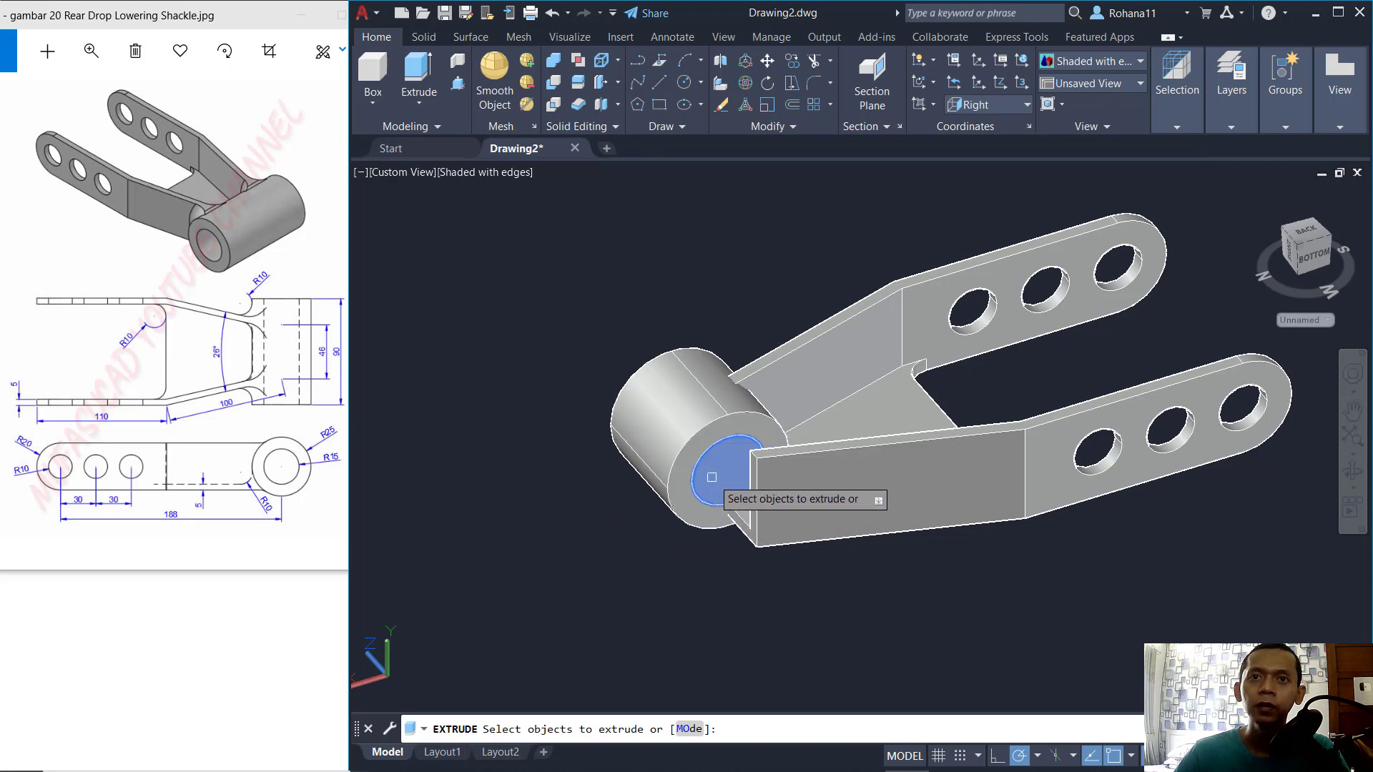
{"action": "left_click", "coordinate": [679, 502]}
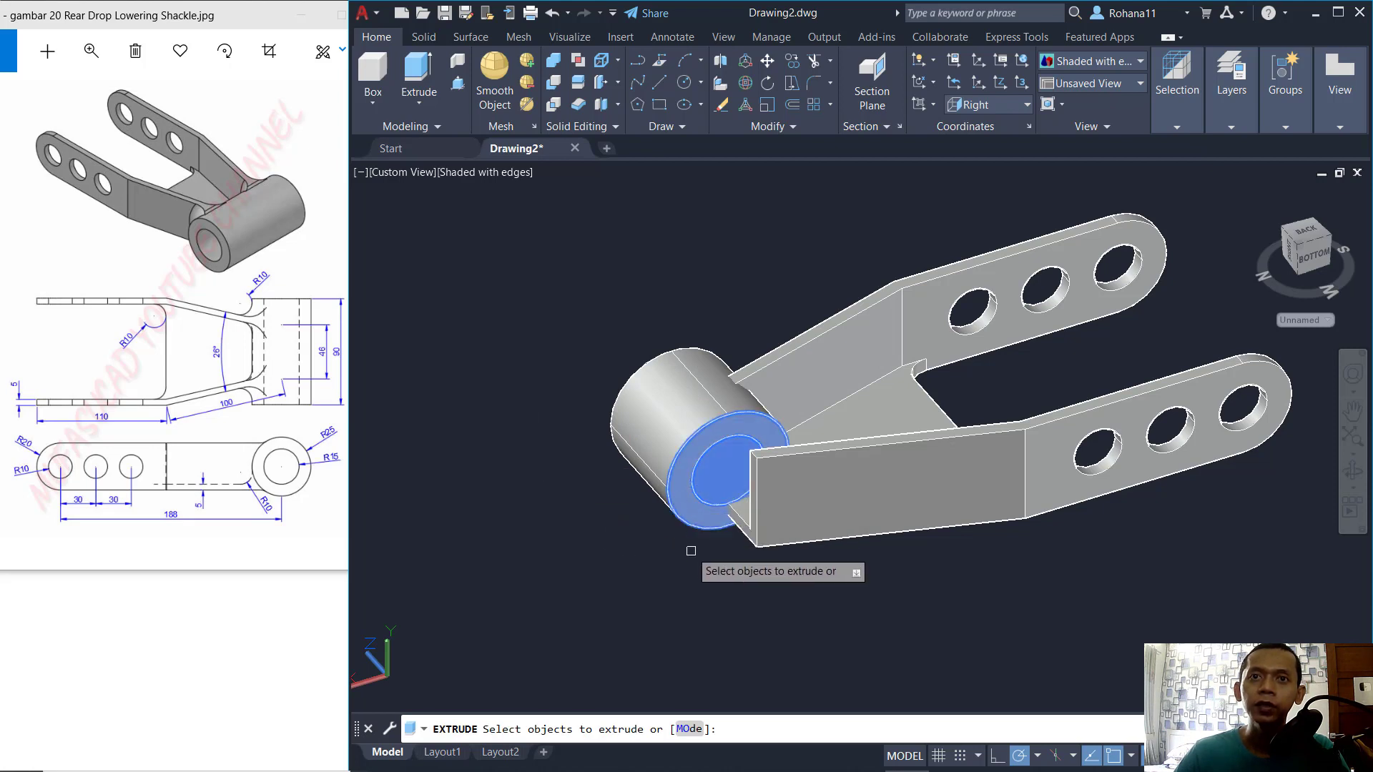
{"action": "key", "text": "Return"}
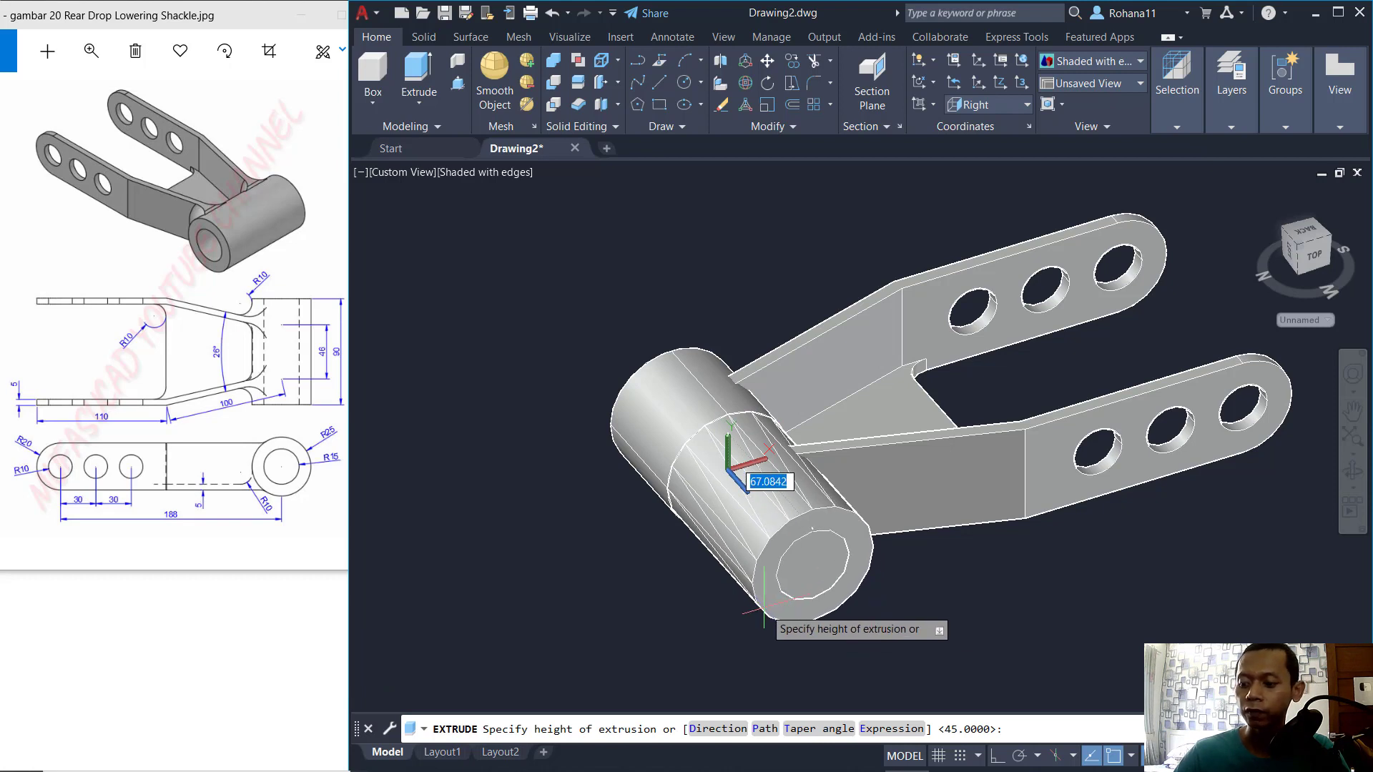
{"action": "type", "text": "45"}
{"action": "key", "text": "Return"}
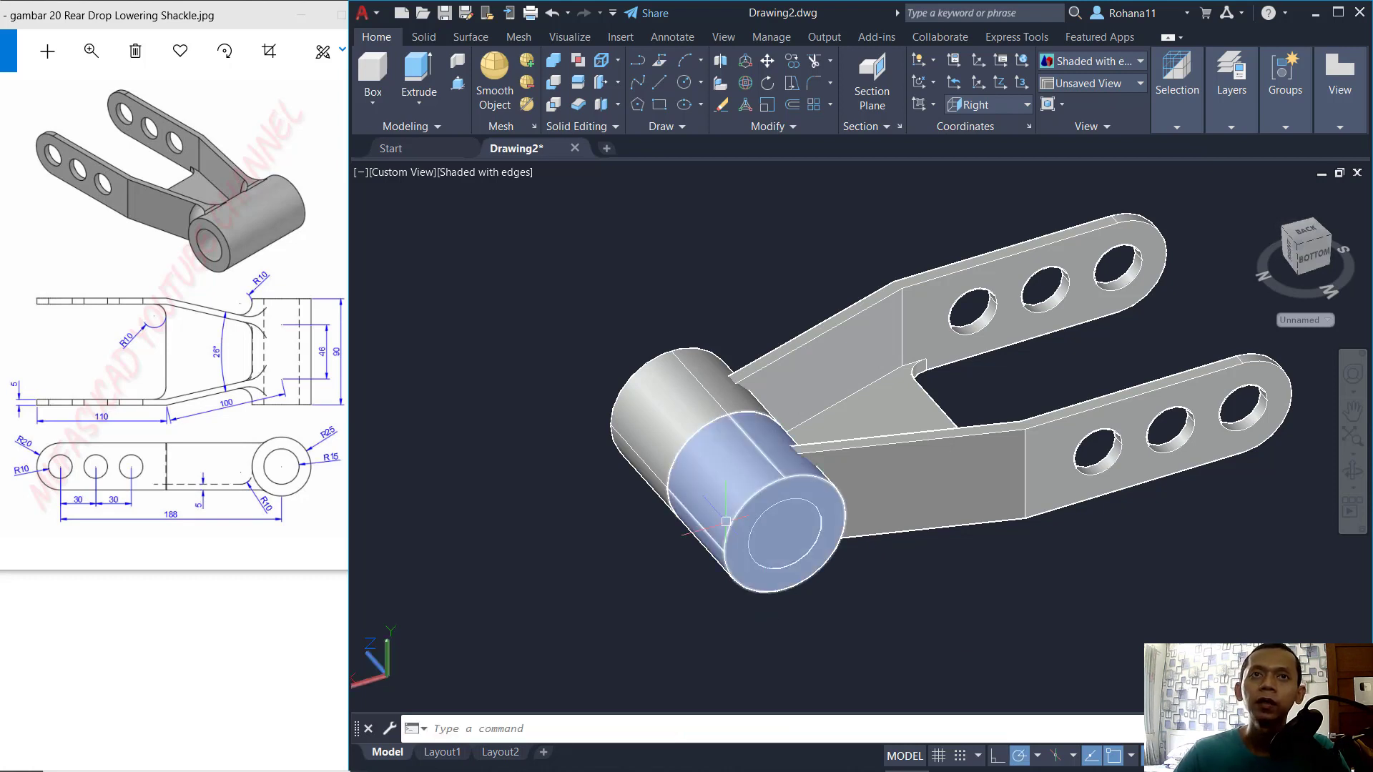
Change the model's visual style back to 2D Wireframe.
{"action": "left_click", "coordinate": [403, 173]}
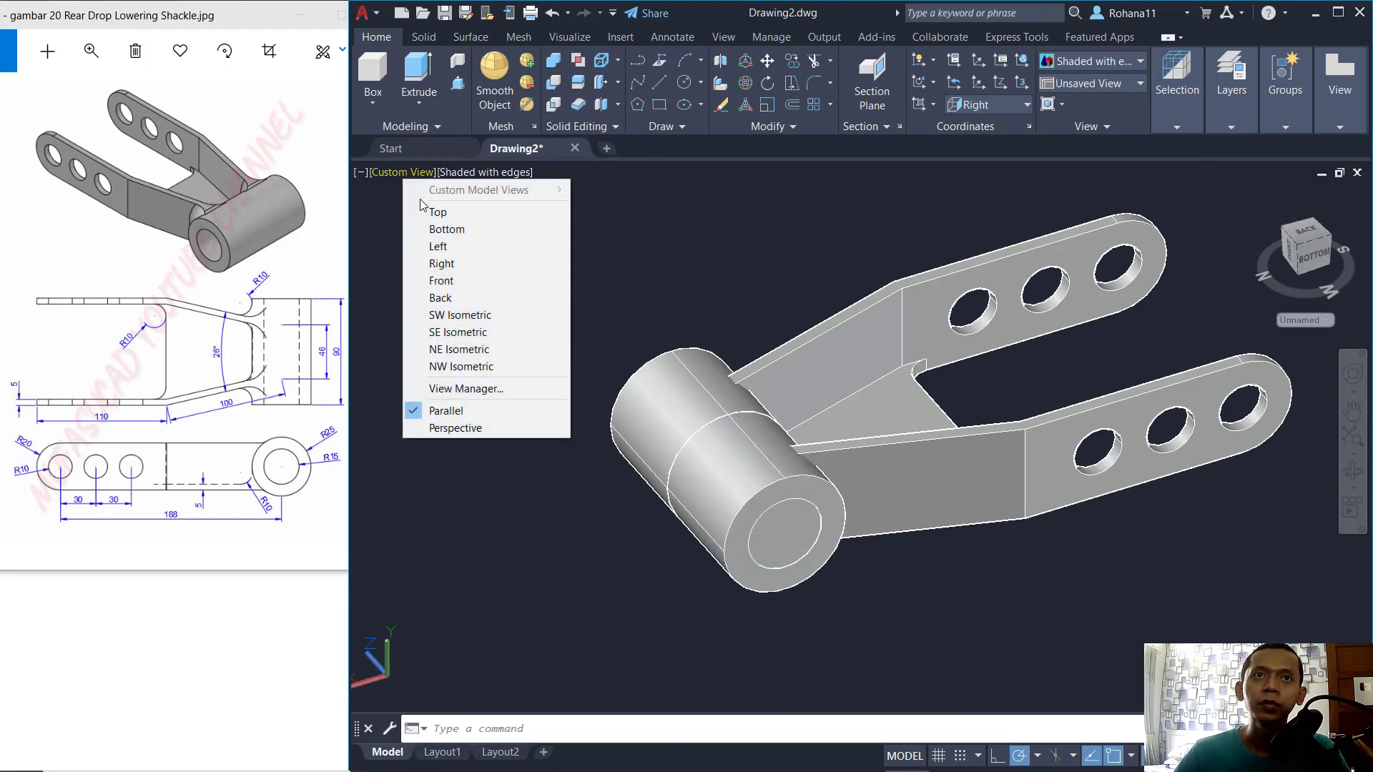
{"action": "left_click", "coordinate": [617, 189]}
{"action": "left_click", "coordinate": [586, 217]}
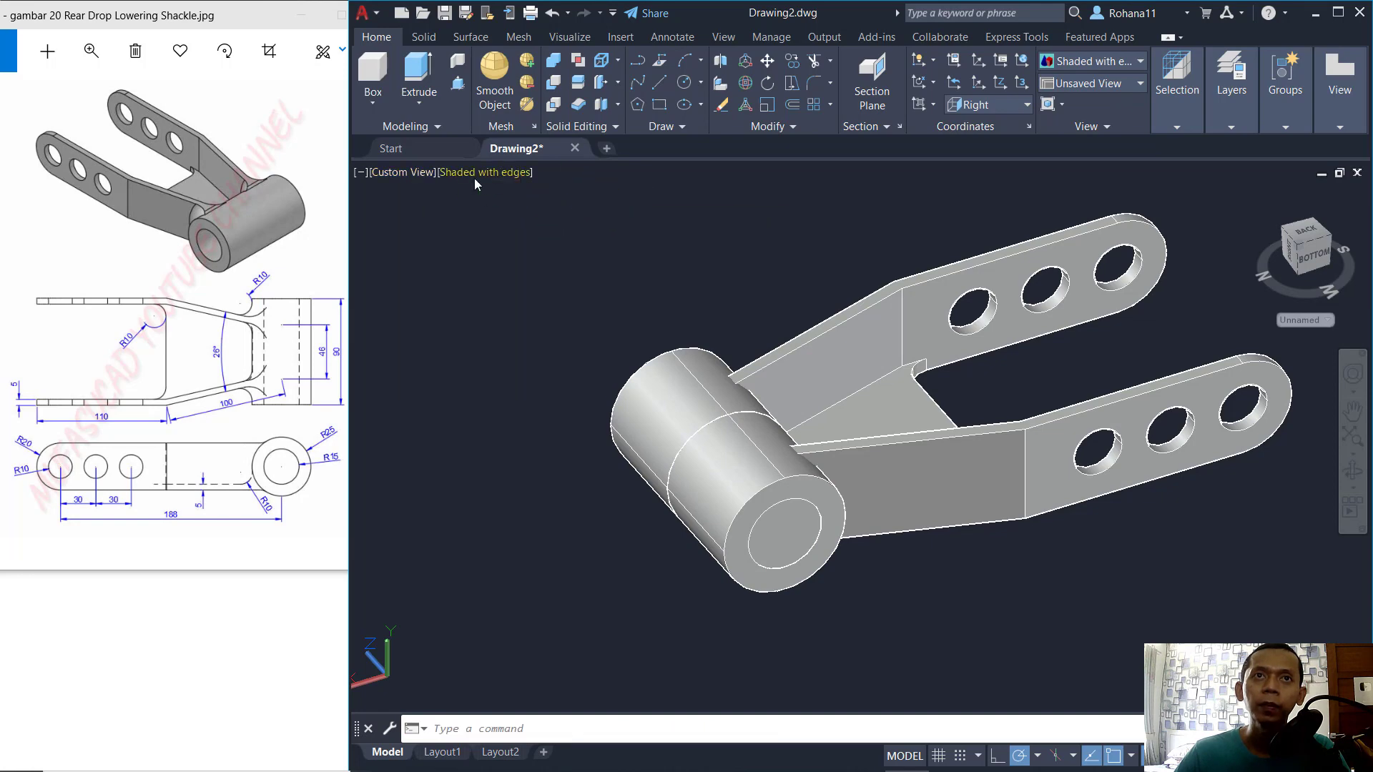
{"action": "left_click", "coordinate": [474, 177]}
{"action": "left_click", "coordinate": [509, 212]}
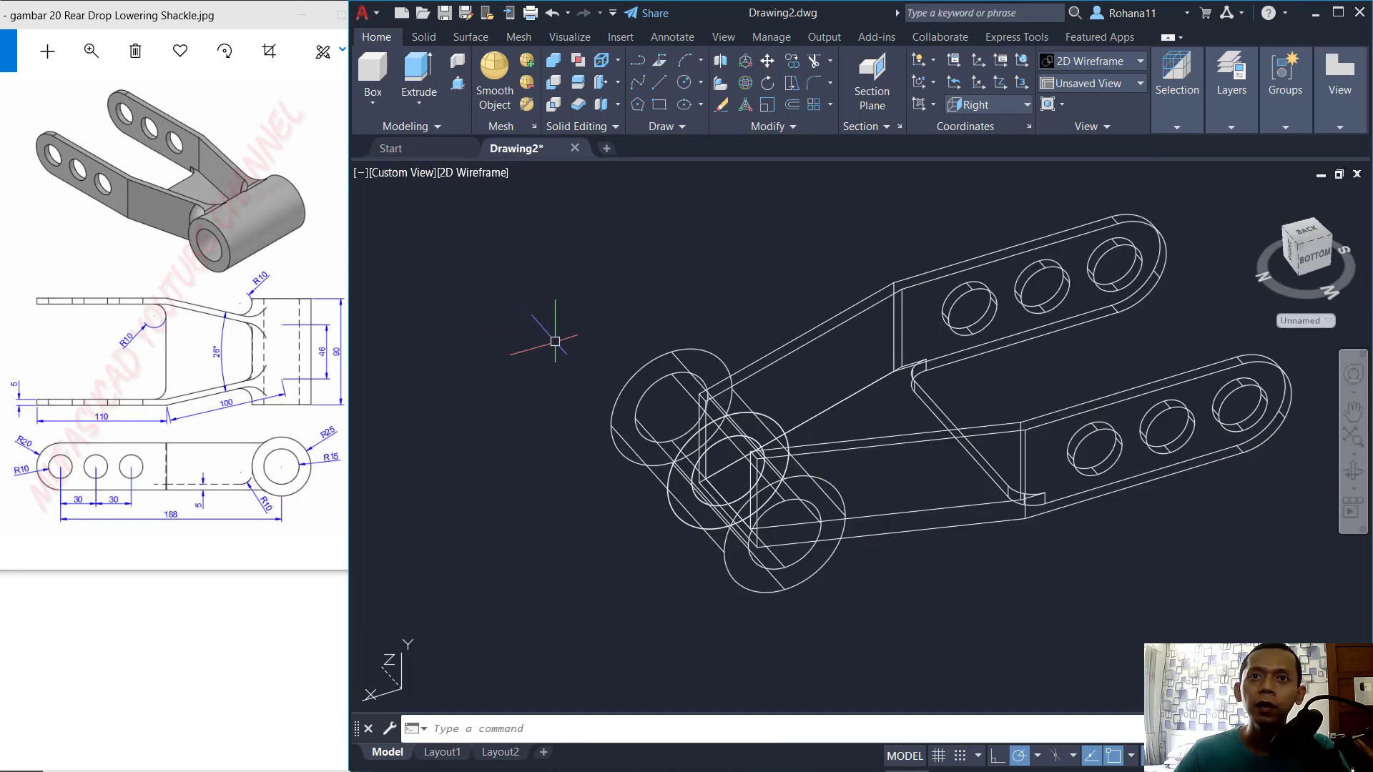
Subtract the two inner 15 mm radius cylinders from the fork and both outer cylinders combined, boring the bushing through.
{"action": "type", "text": "u"}
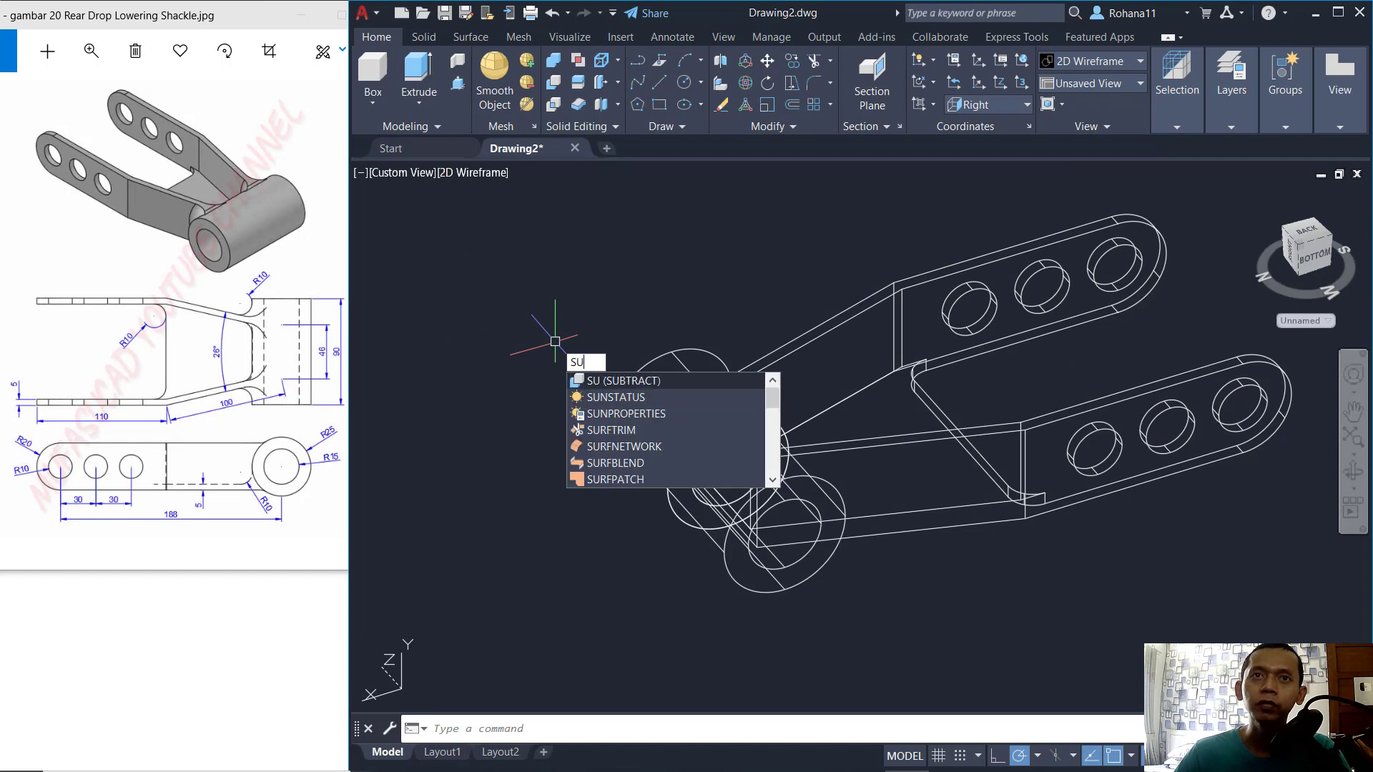
{"action": "key", "text": "Return"}
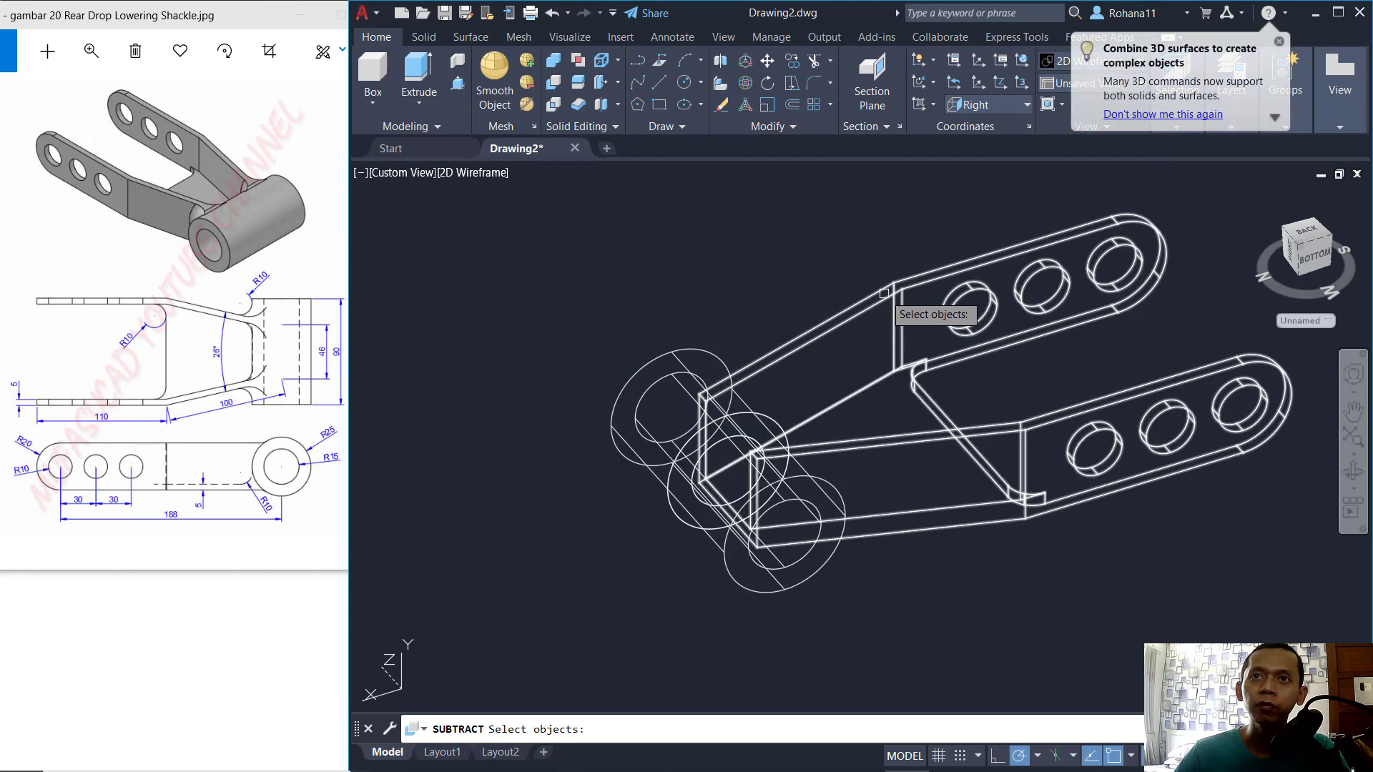
{"action": "left_click", "coordinate": [885, 293]}
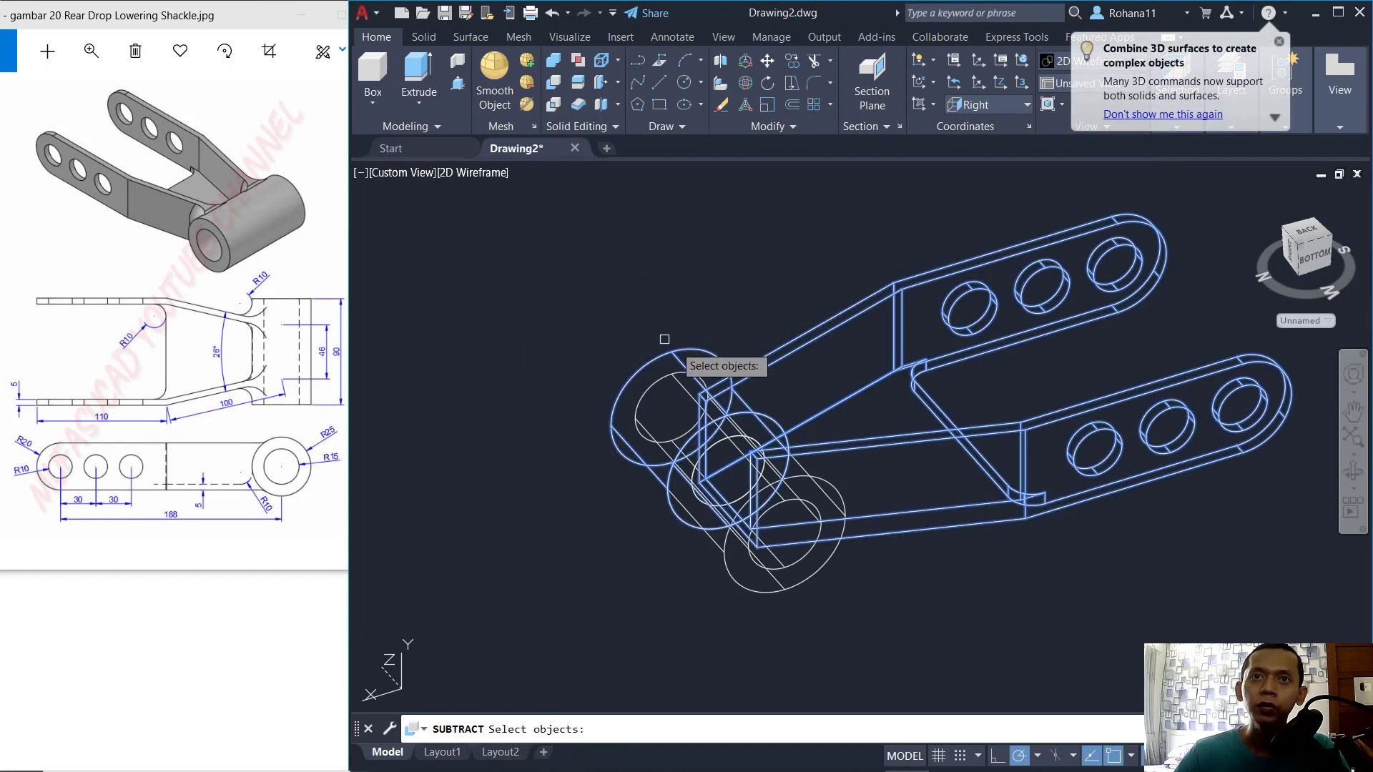
{"action": "left_click", "coordinate": [755, 594]}
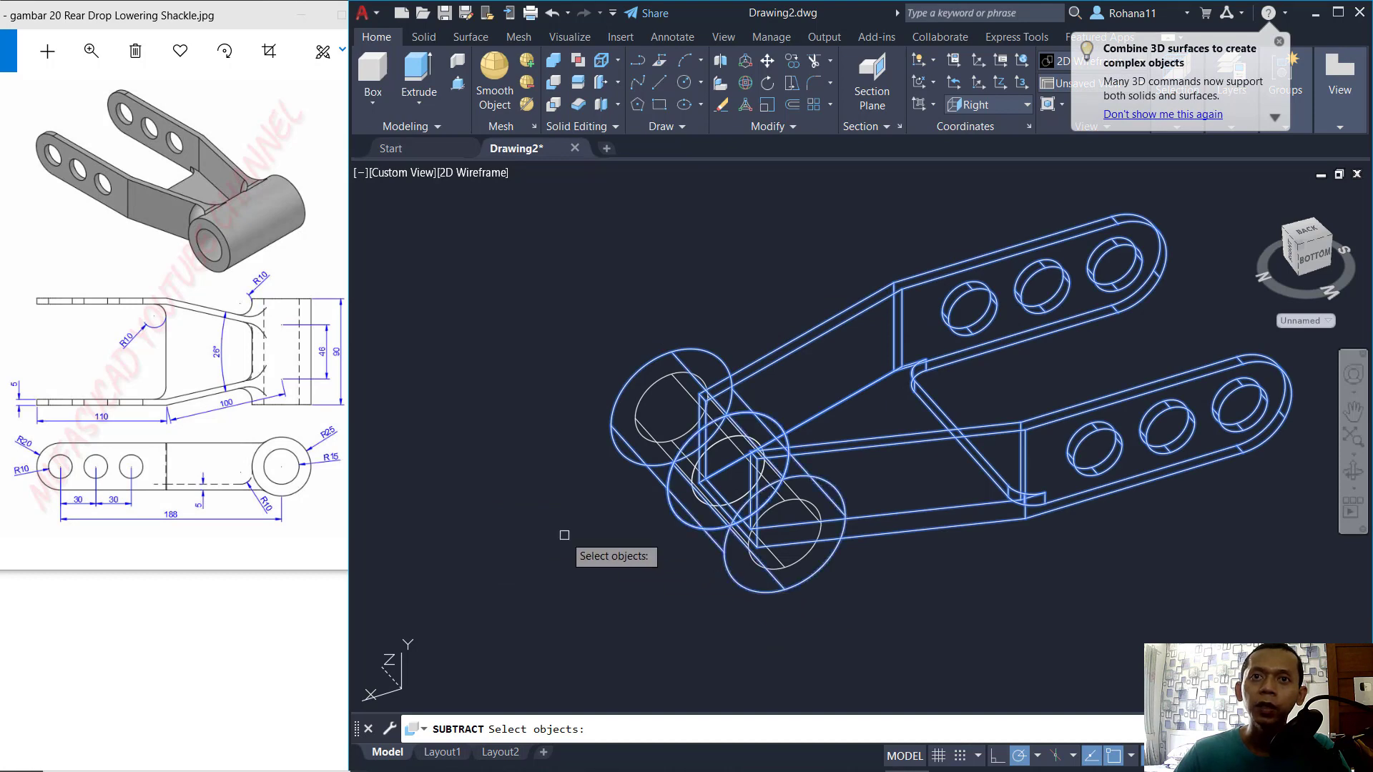
{"action": "key", "text": "Return"}
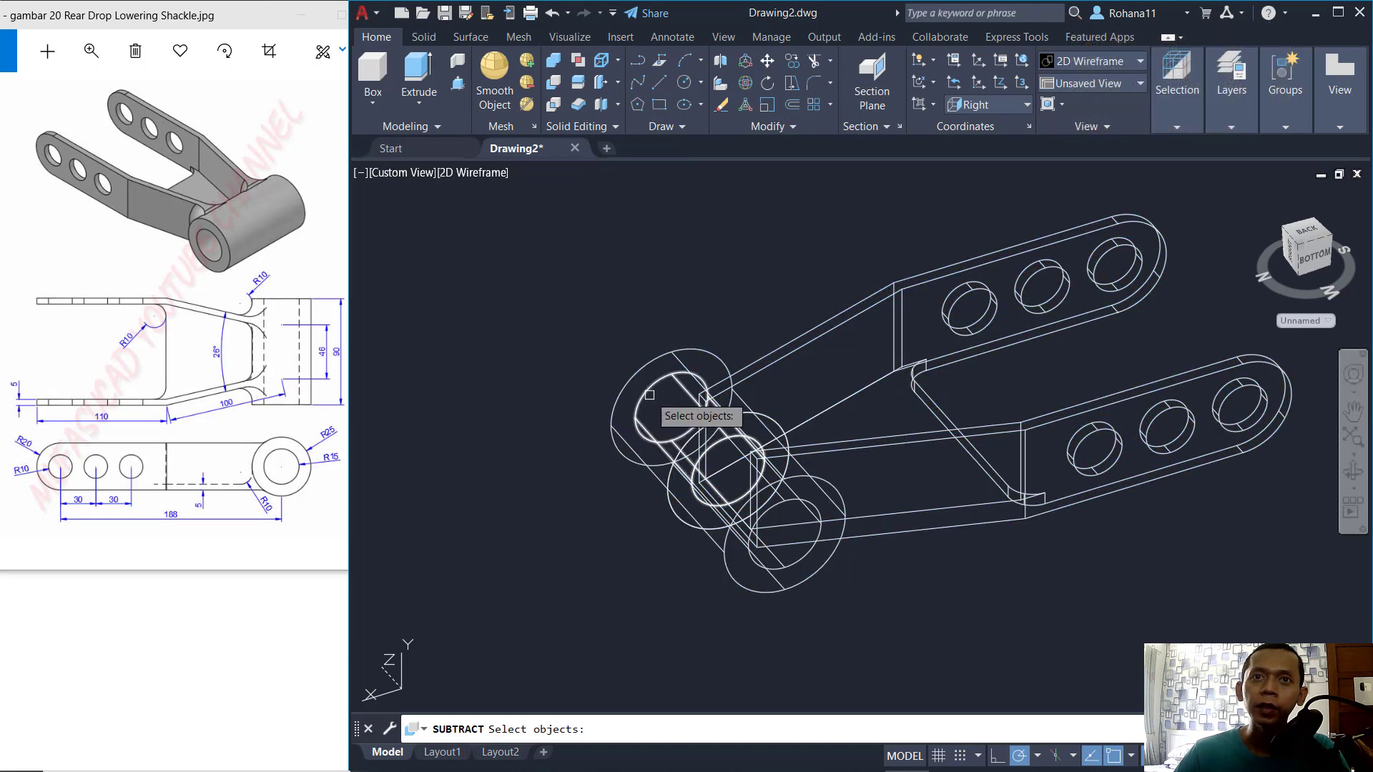
{"action": "left_click", "coordinate": [663, 464]}
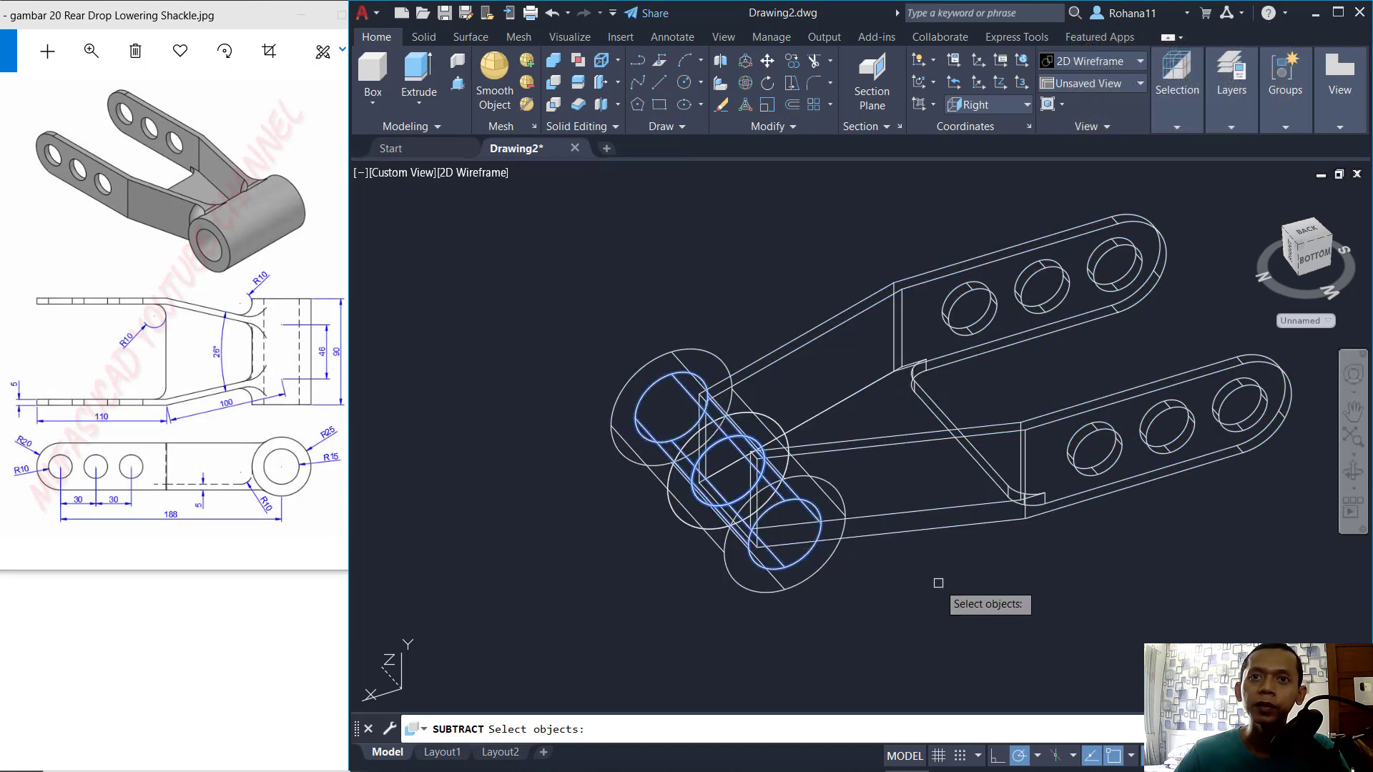
{"action": "key", "text": "Return"}
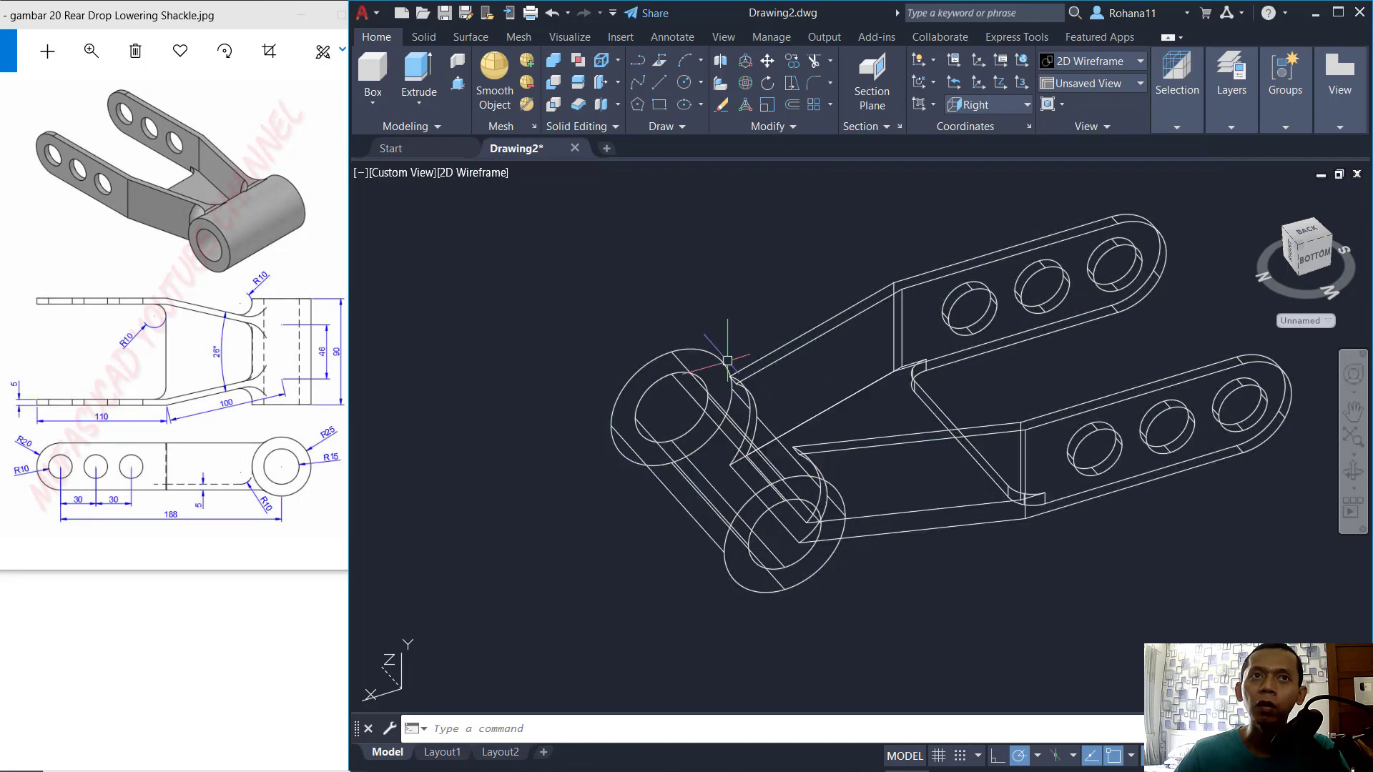
Display the bored shackle in the Shaded with edges visual style.
{"action": "left_click", "coordinate": [491, 174]}
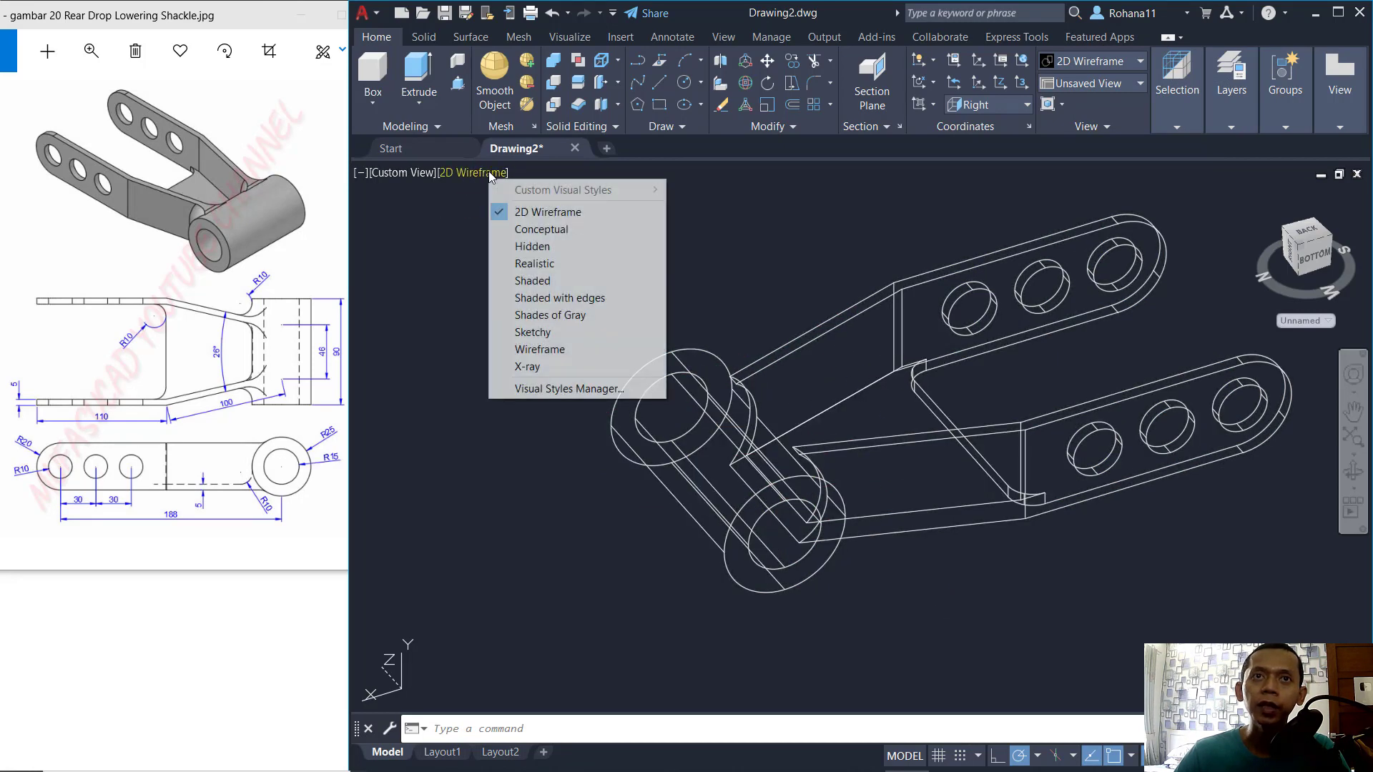
{"action": "left_click", "coordinate": [585, 302]}
{"action": "mouse_move", "coordinate": [885, 467]}
{"action": "middle_mouse_down", "text": "shift"}
{"action": "mouse_move", "coordinate": [889, 414]}
{"action": "mouse_move", "coordinate": [773, 432]}
{"action": "mouse_move", "coordinate": [683, 479]}
{"action": "mouse_move", "coordinate": [796, 477]}
{"action": "mouse_move", "coordinate": [787, 491]}
{"action": "mouse_move", "coordinate": [760, 481]}
{"action": "middle_mouse_up", "text": "shift"}
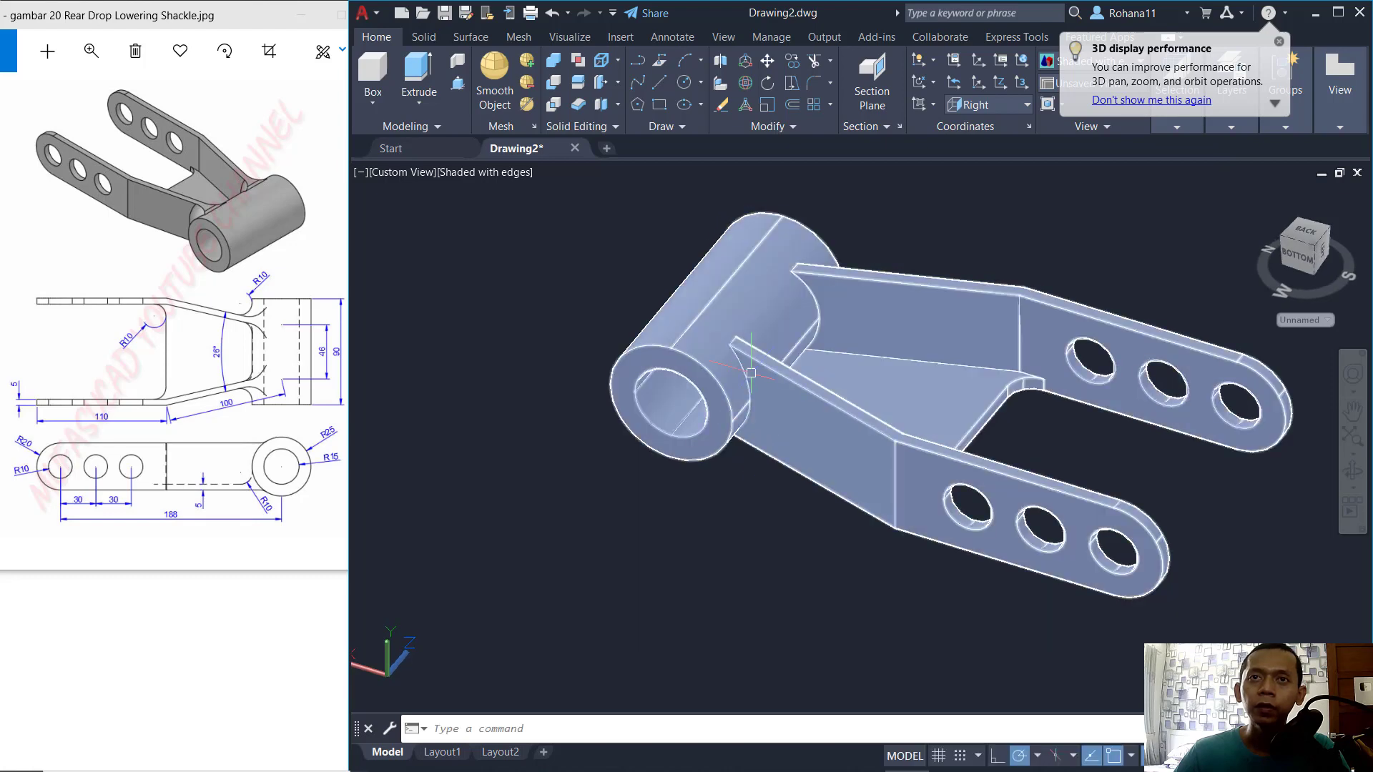
Fillet the edges where both arms and the connecting web meet the bushing with a 10 mm radius, on their inner and outer sides.
{"action": "scroll", "coordinate": [751, 372], "scroll_direction": "up", "scroll_amount": 2}
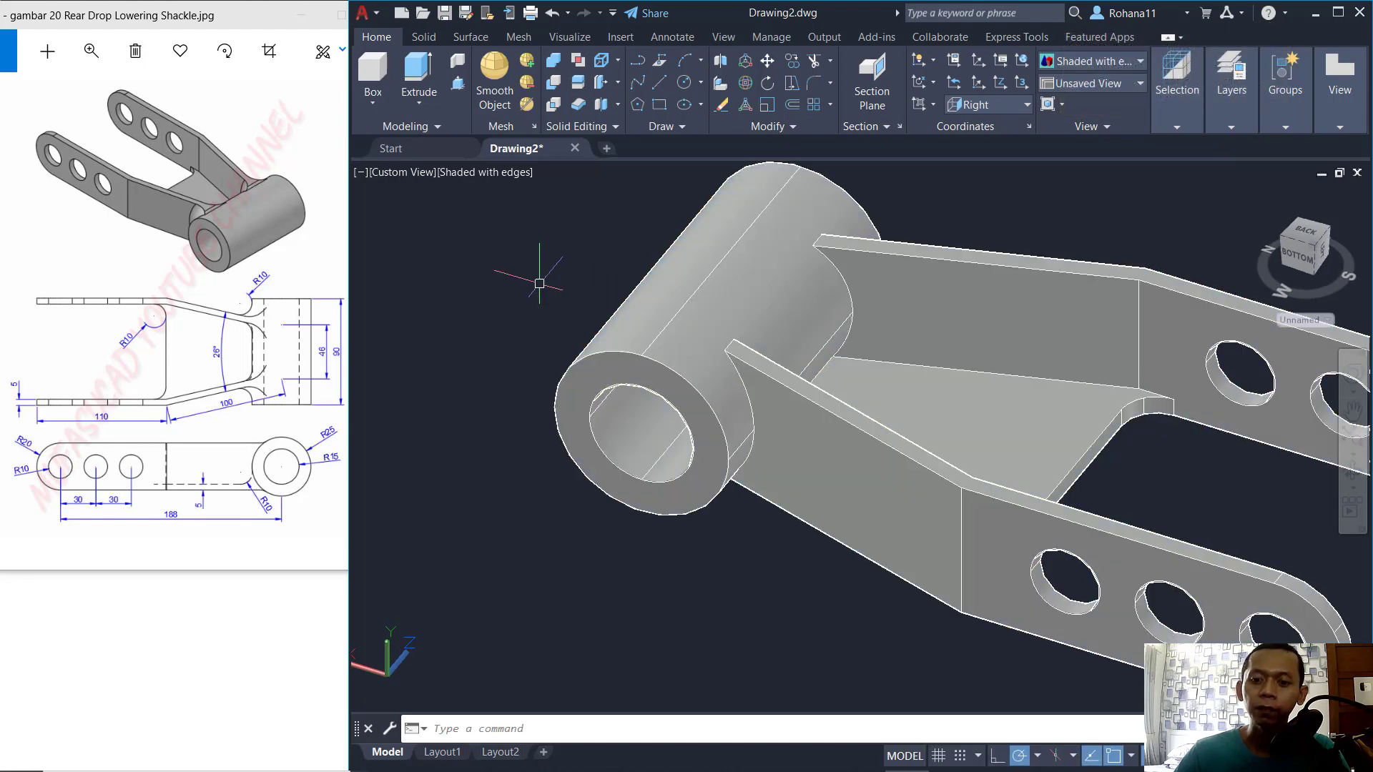
{"action": "type", "text": "illete"}
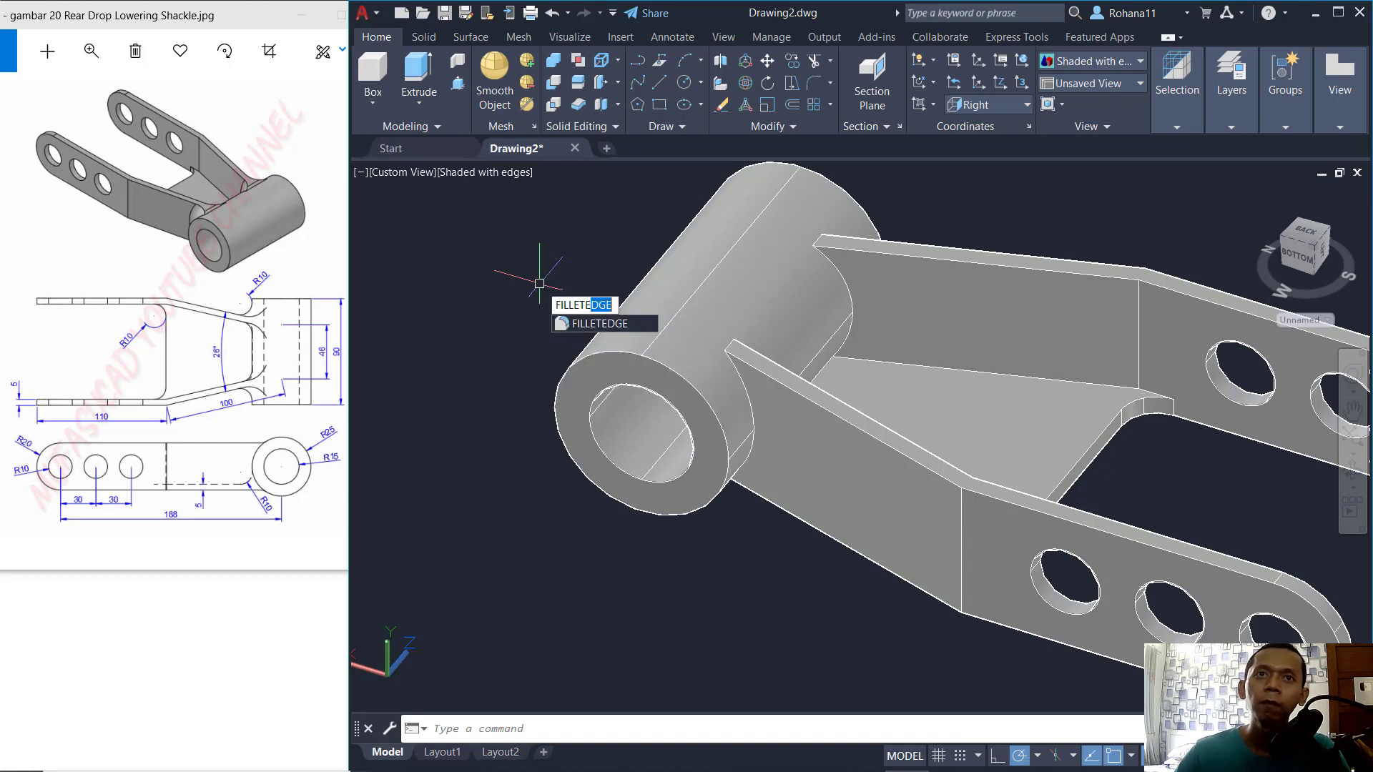
{"action": "key", "text": "Return"}
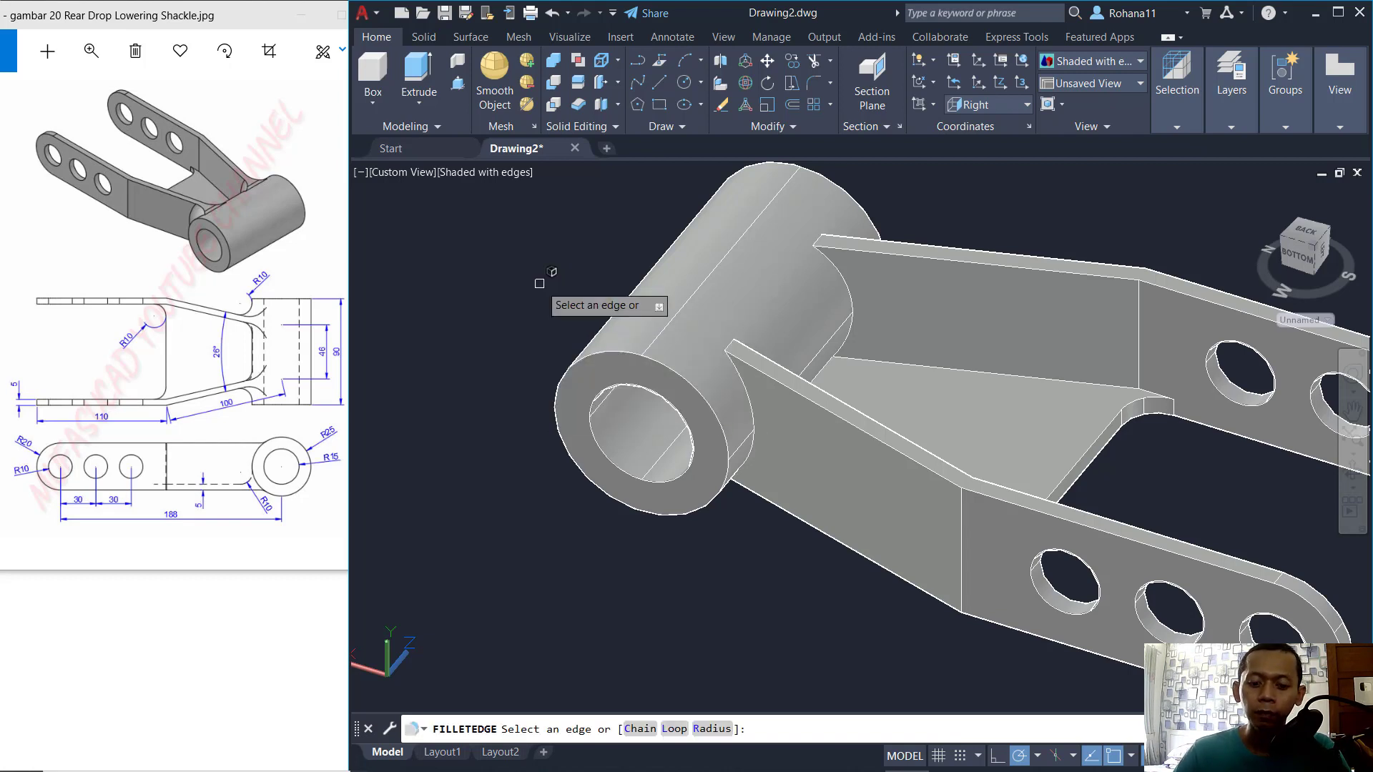
{"action": "type", "text": "r"}
{"action": "key", "text": "Return"}
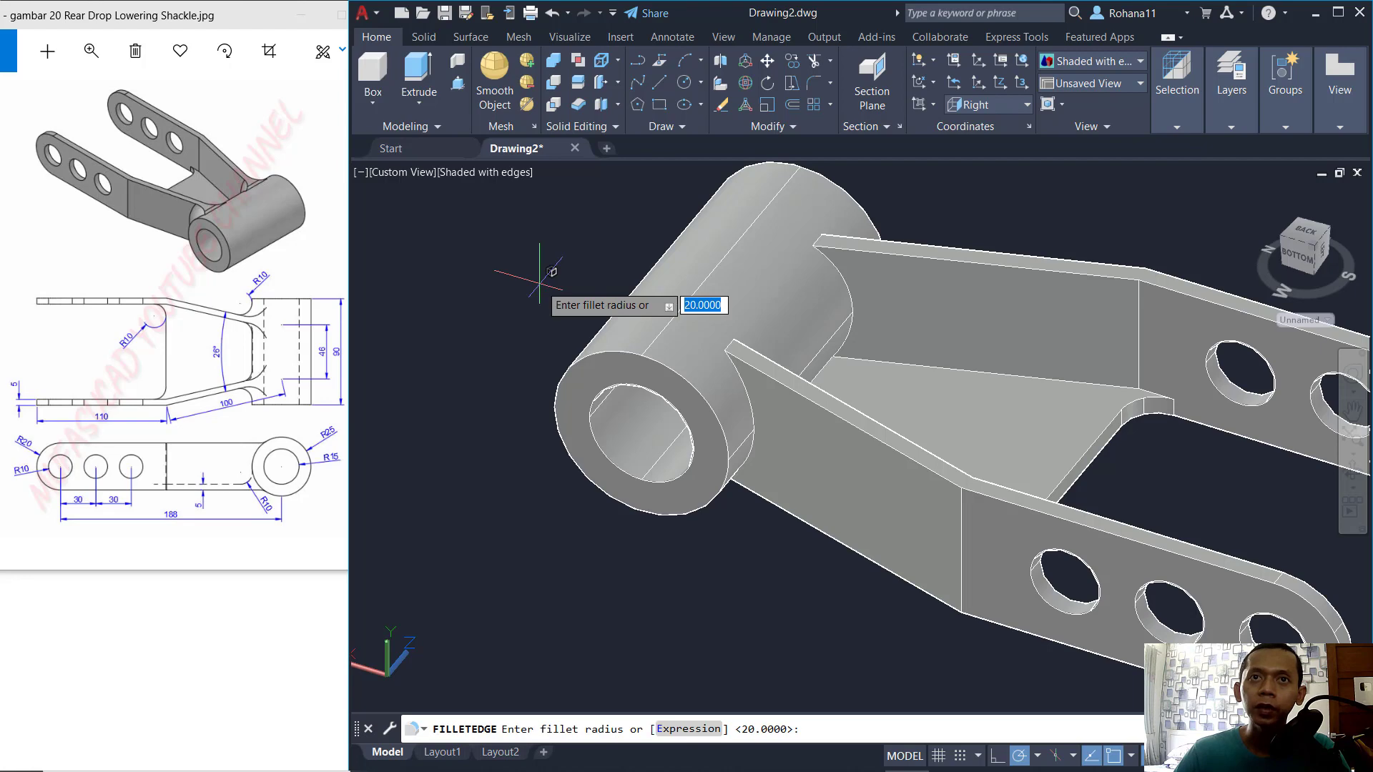
{"action": "type", "text": "10"}
{"action": "key", "text": "Return"}
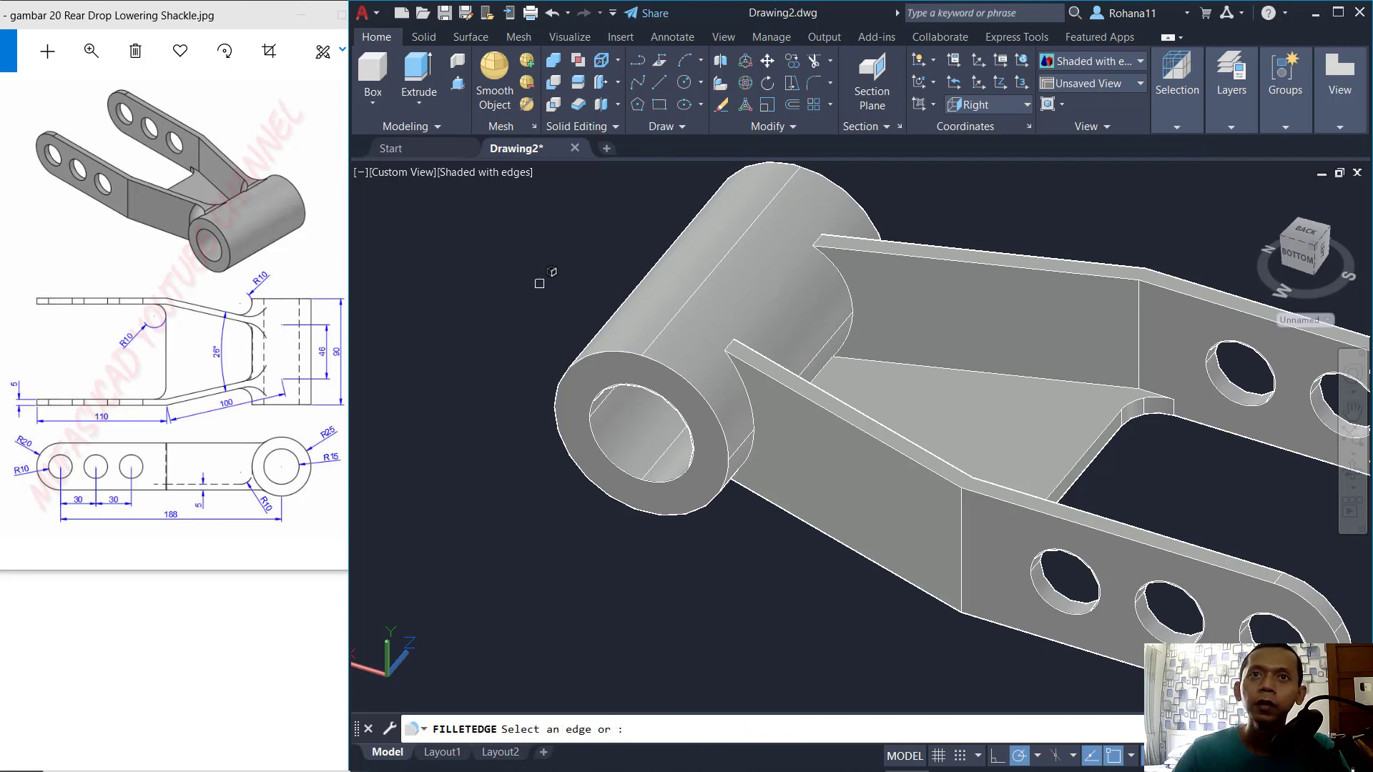
{"action": "scroll", "coordinate": [731, 338], "scroll_direction": "up", "scroll_amount": 3}
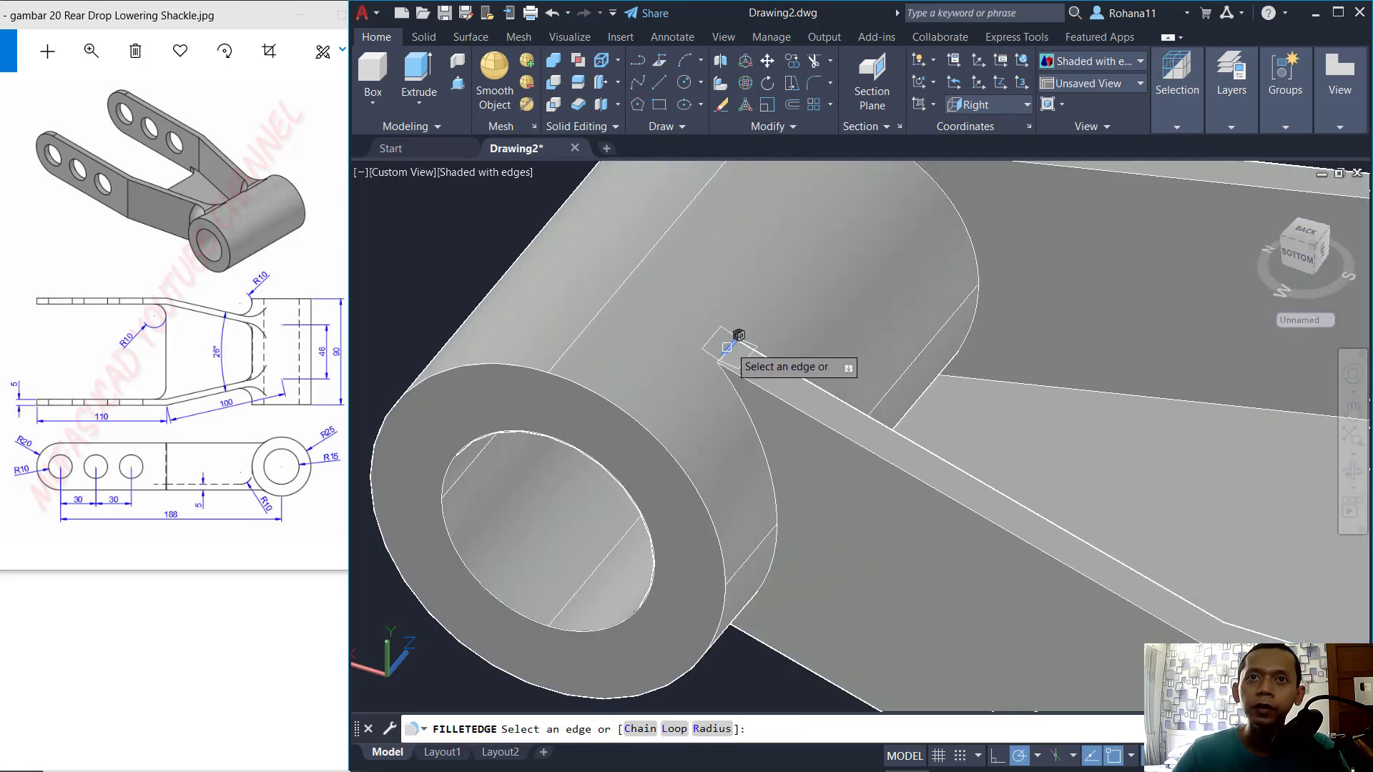
{"action": "left_click", "coordinate": [726, 348]}
{"action": "left_click", "coordinate": [749, 412]}
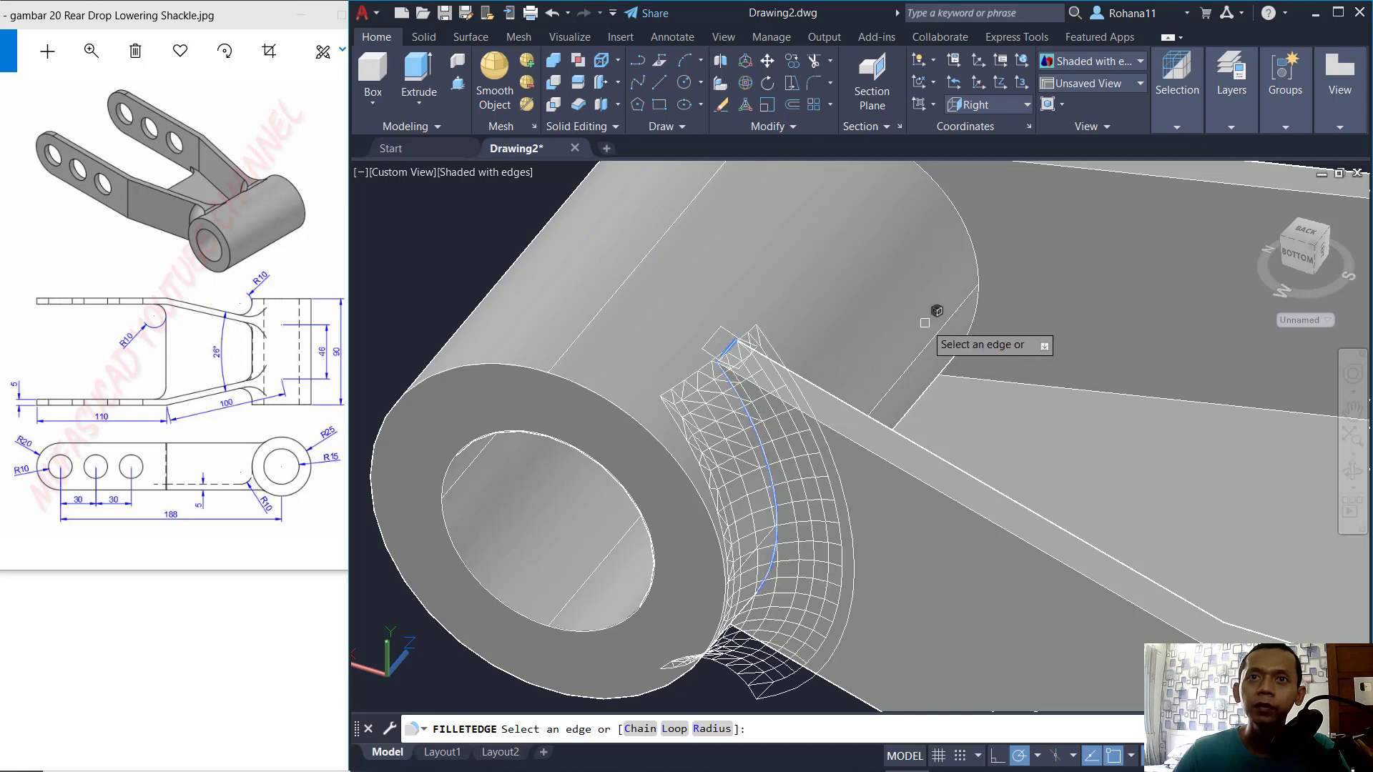
{"action": "middle_click_drag", "start_coordinate": [936, 313], "coordinate": [879, 497]}
{"action": "left_click", "coordinate": [905, 408]}
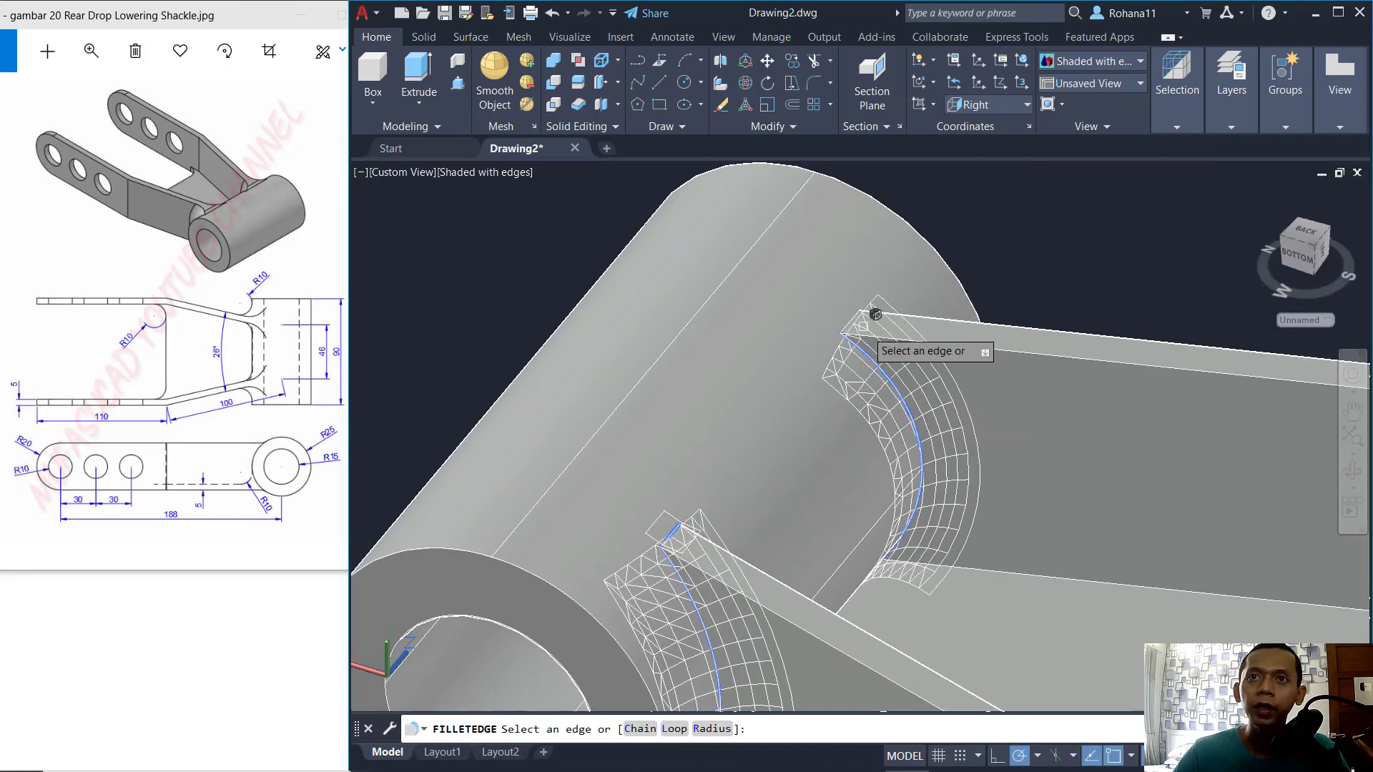
{"action": "scroll", "coordinate": [849, 318], "scroll_direction": "down", "scroll_amount": 5}
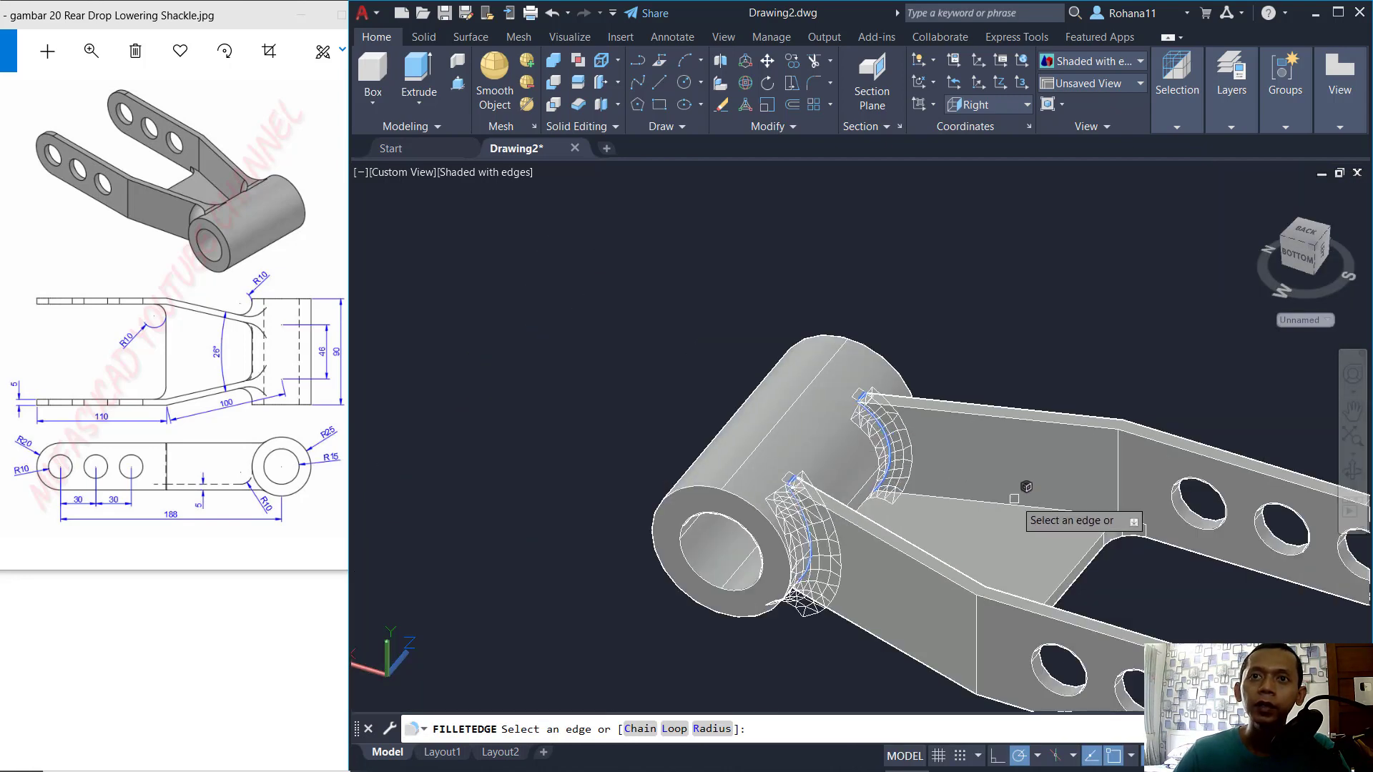
{"action": "middle_click_drag", "start_coordinate": [1021, 490], "coordinate": [784, 498], "text": "shift"}
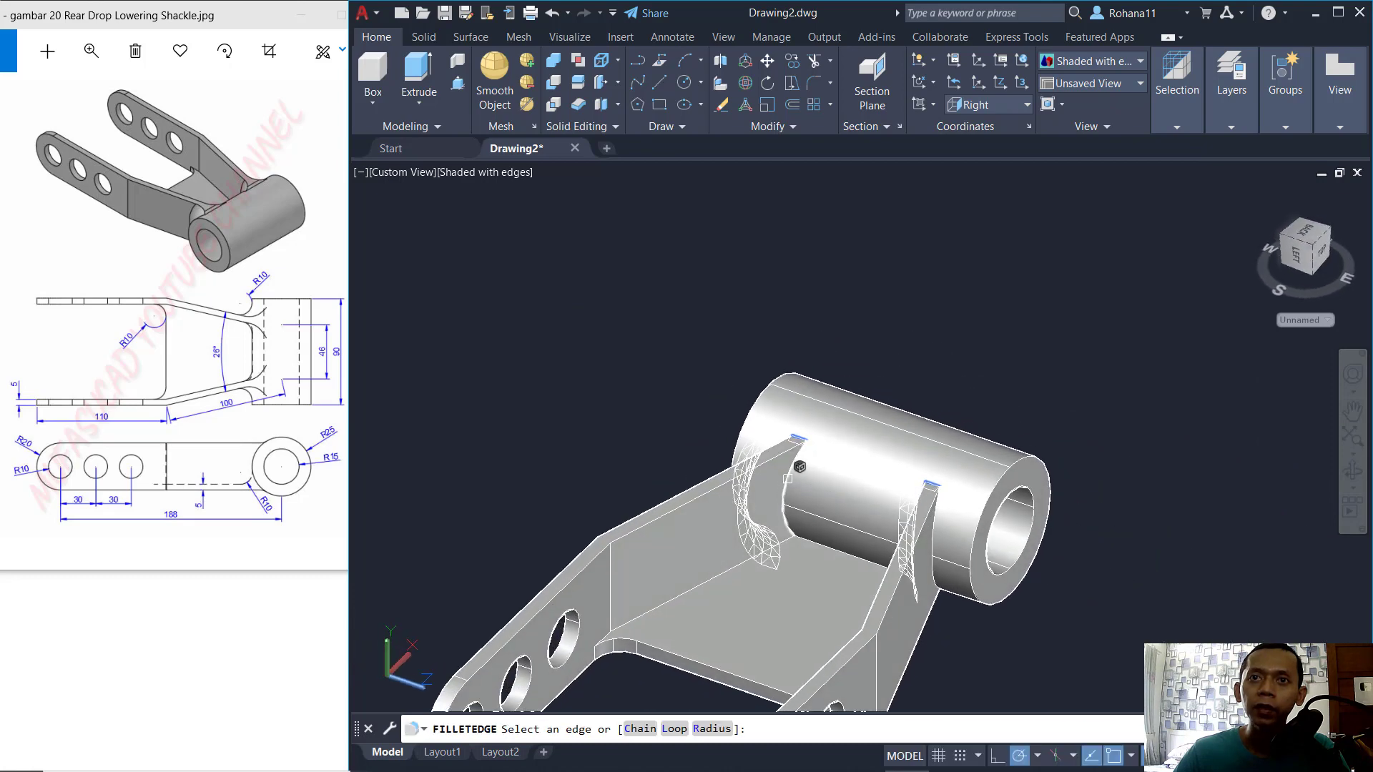
{"action": "left_click", "coordinate": [789, 495]}
{"action": "left_click", "coordinate": [832, 550]}
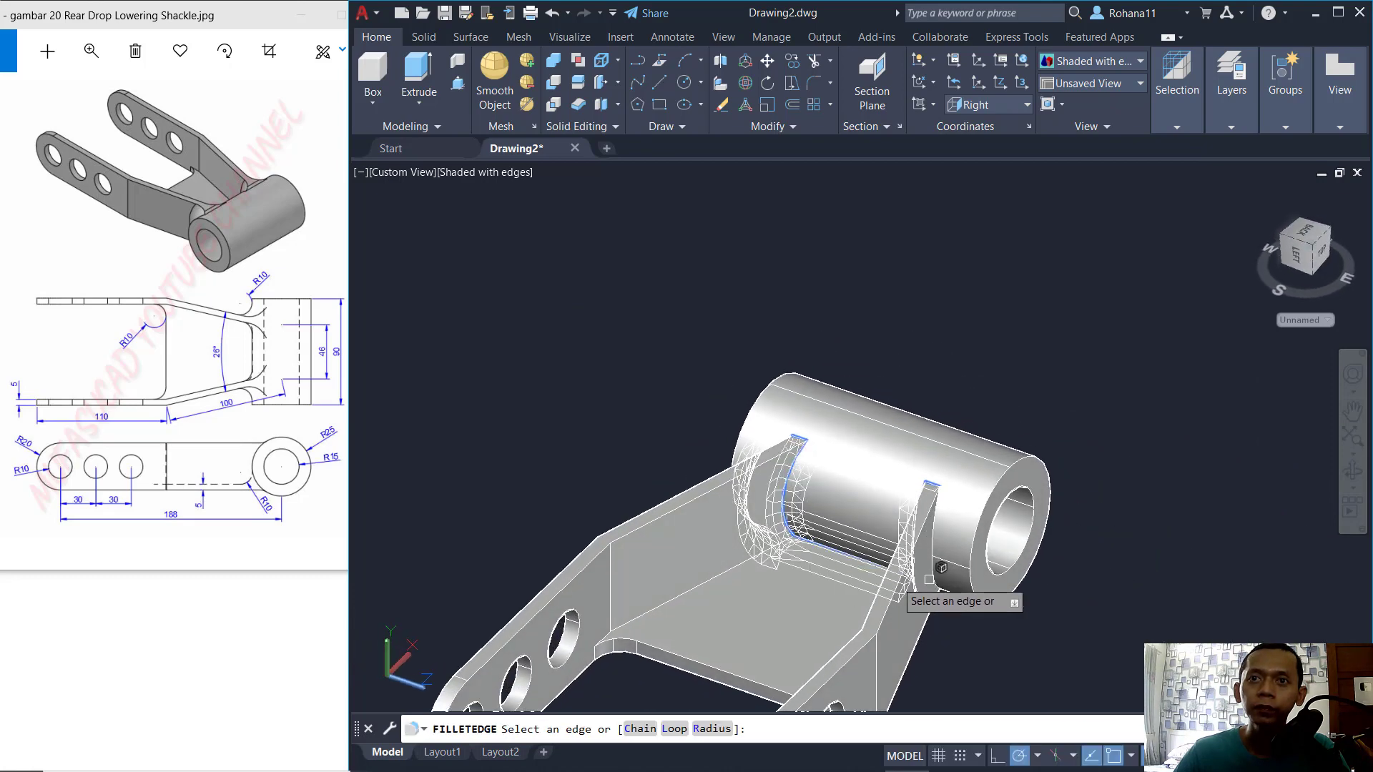
{"action": "left_click", "coordinate": [932, 536]}
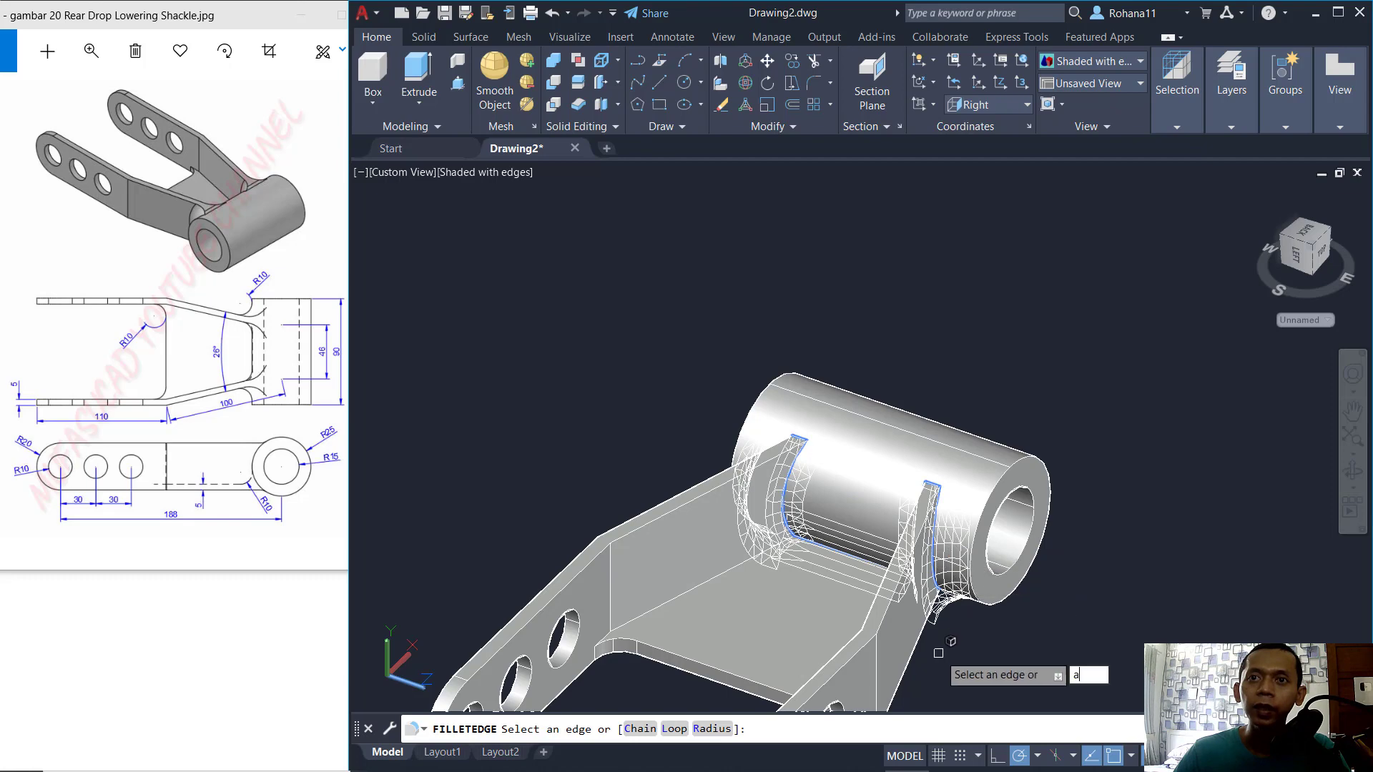
{"action": "middle_click_drag", "start_coordinate": [937, 650], "coordinate": [960, 534]}
{"action": "middle_click_drag", "start_coordinate": [963, 584], "coordinate": [961, 463], "text": "shift"}
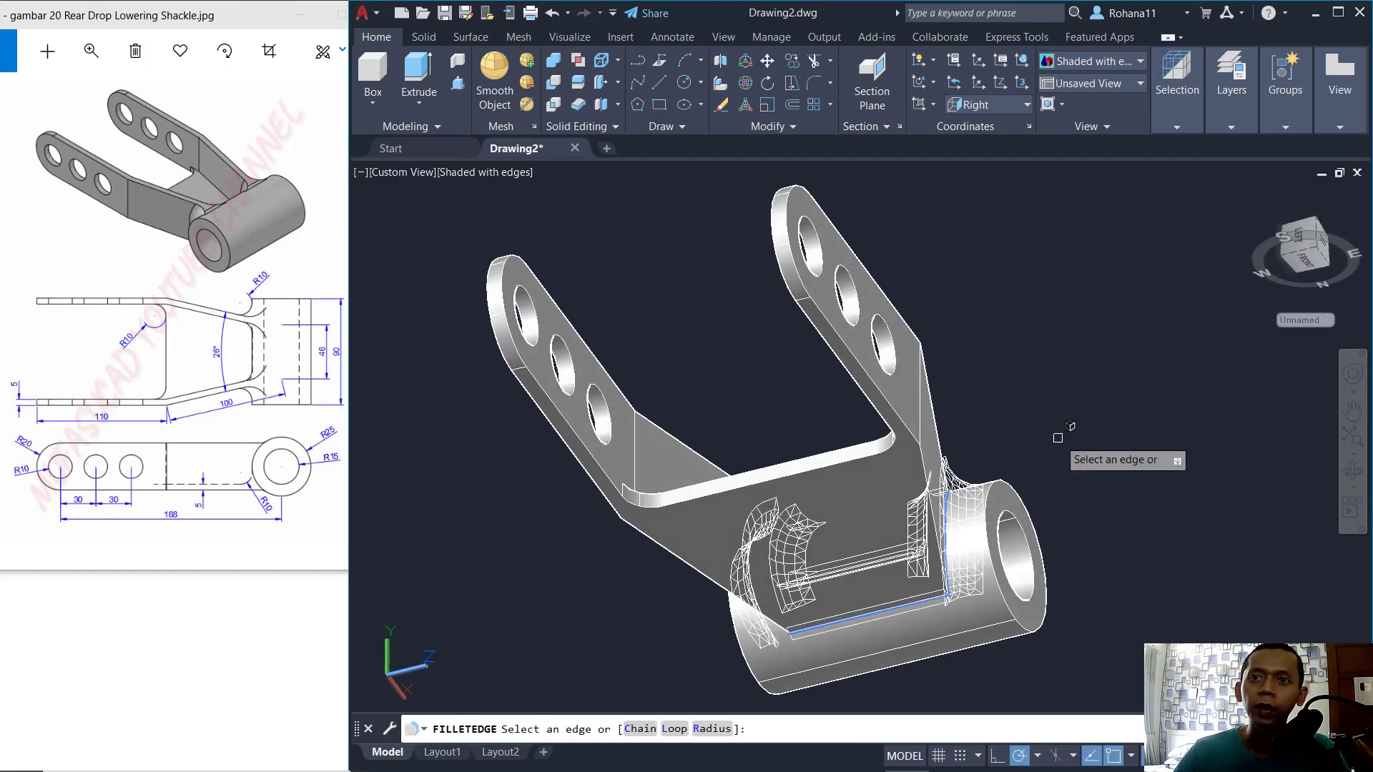
{"action": "key", "text": "Return"}
{"action": "key", "text": "Return"}
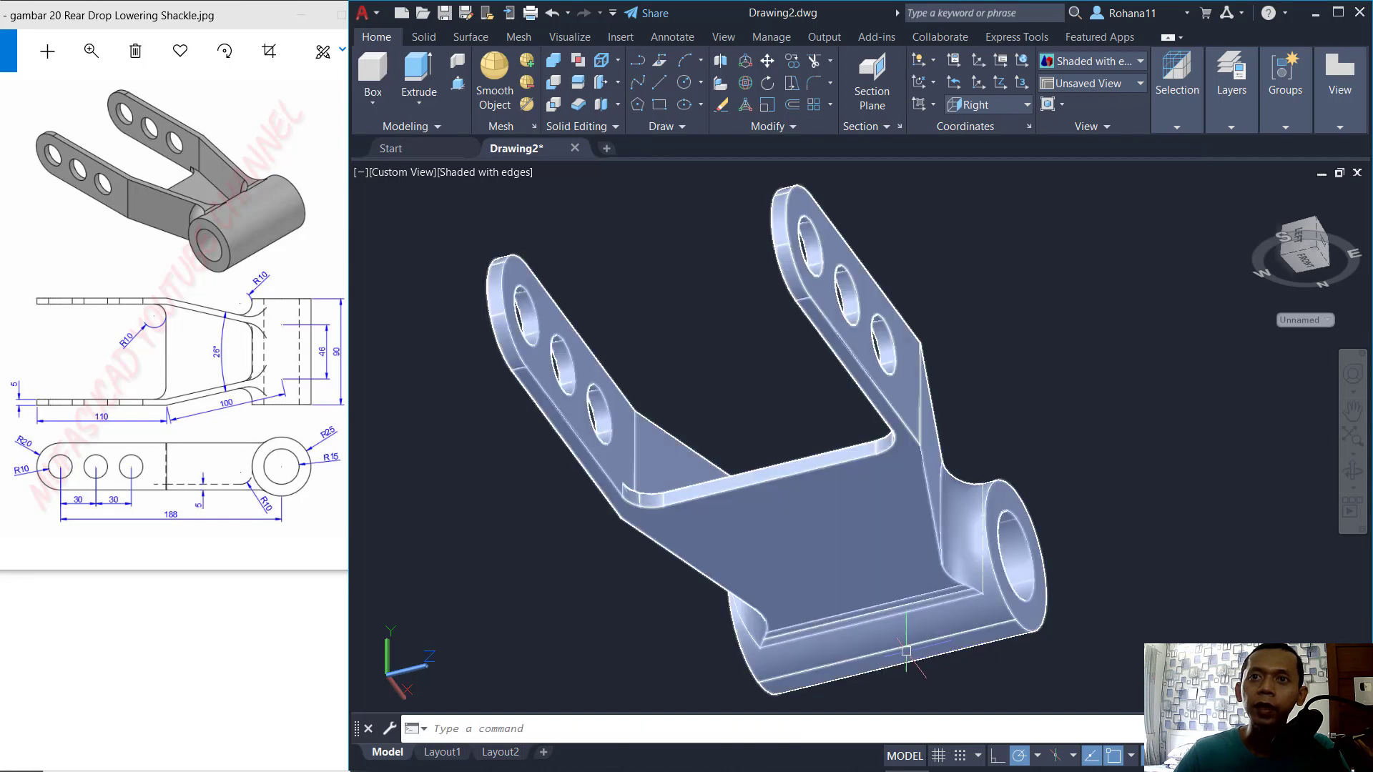
Examine the finished shackle and its bushing fillets from several angles against the reference drawing.
{"action": "mouse_move", "coordinate": [975, 383]}
{"action": "middle_mouse_down", "text": "shift"}
{"action": "mouse_move", "coordinate": [1063, 556]}
{"action": "mouse_move", "coordinate": [1126, 509]}
{"action": "middle_mouse_up", "text": "shift"}
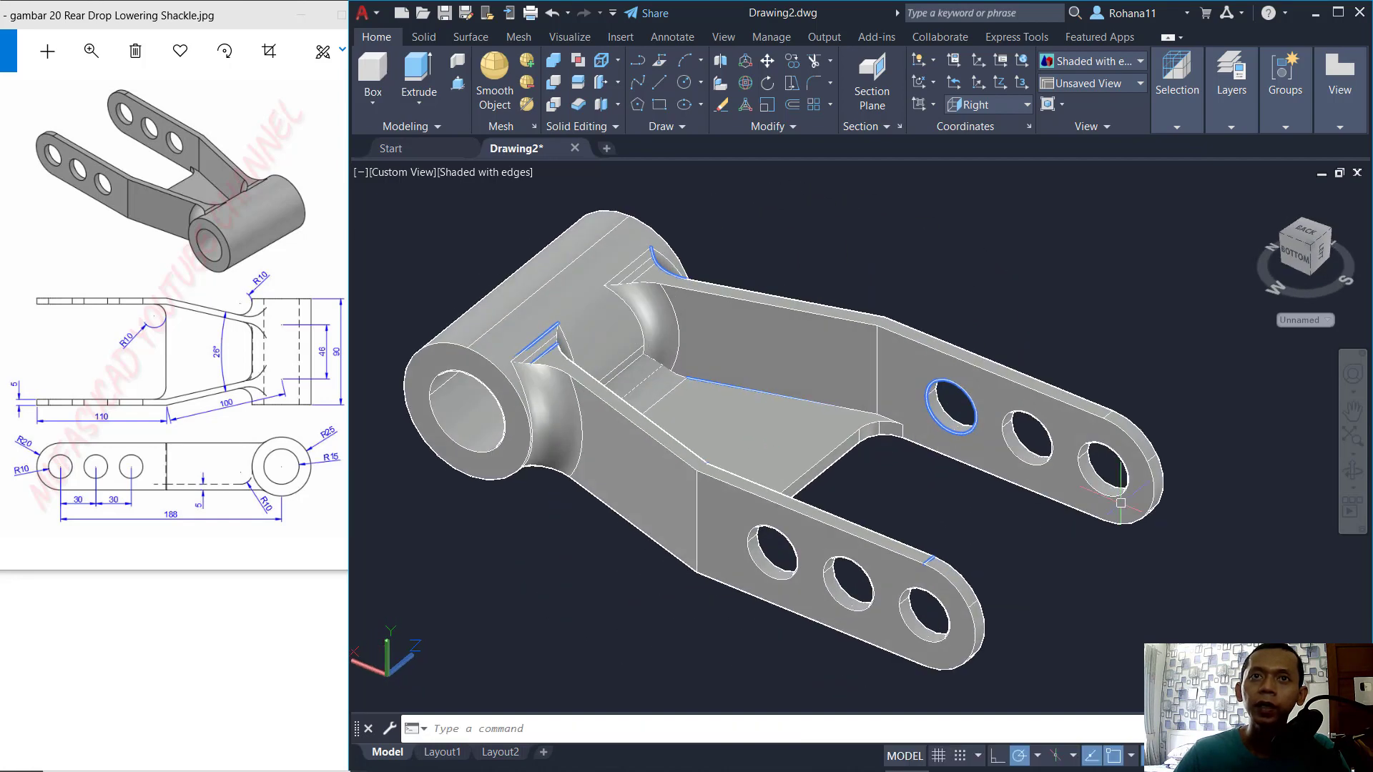
{"action": "left_click", "coordinate": [1013, 239]}
{"action": "left_click", "coordinate": [536, 521]}
{"action": "key", "text": "Escape"}
{"action": "middle_click_drag", "start_coordinate": [542, 392], "coordinate": [840, 342], "text": "shift"}
{"action": "scroll", "coordinate": [785, 435], "scroll_direction": "down", "scroll_amount": 4}
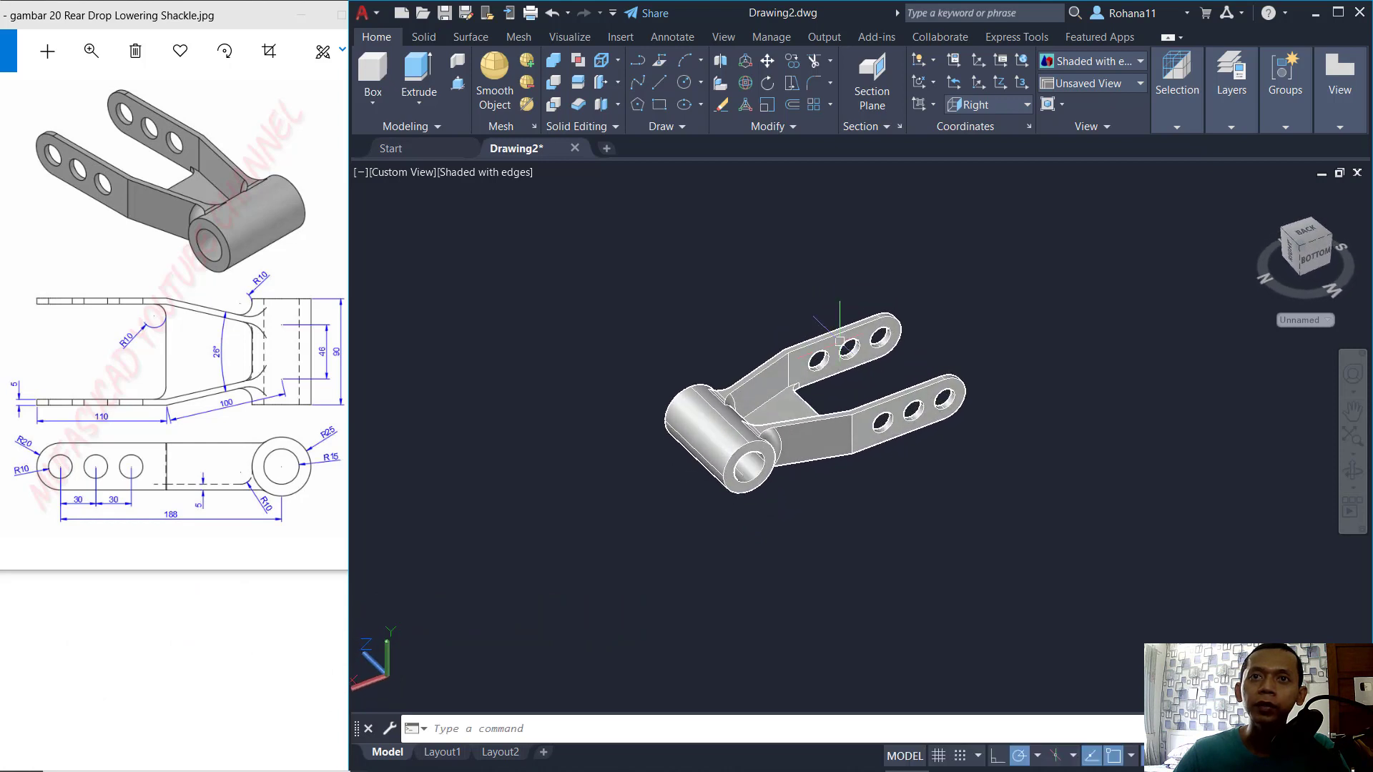
{"action": "scroll", "coordinate": [817, 393], "scroll_direction": "up", "scroll_amount": 3}
{"action": "middle_click_drag", "start_coordinate": [823, 388], "coordinate": [869, 398]}
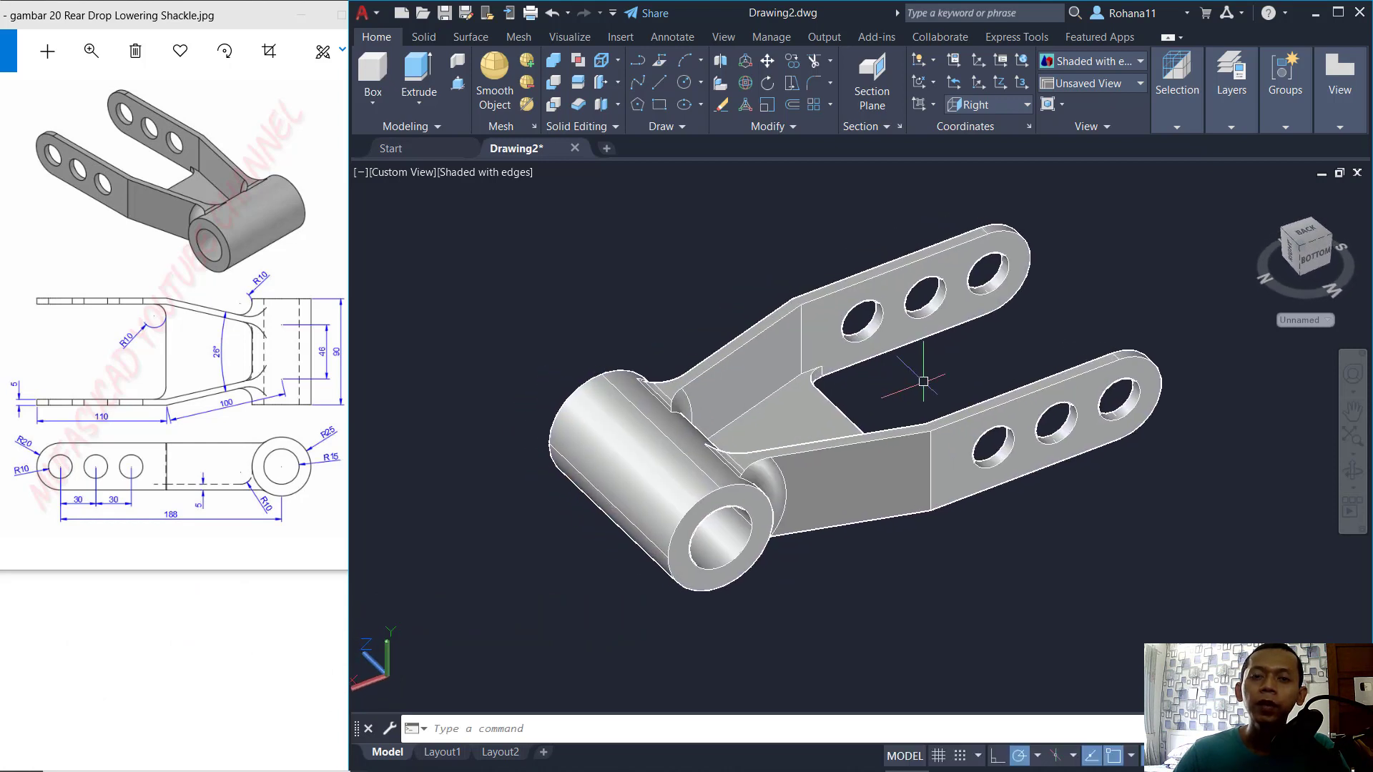